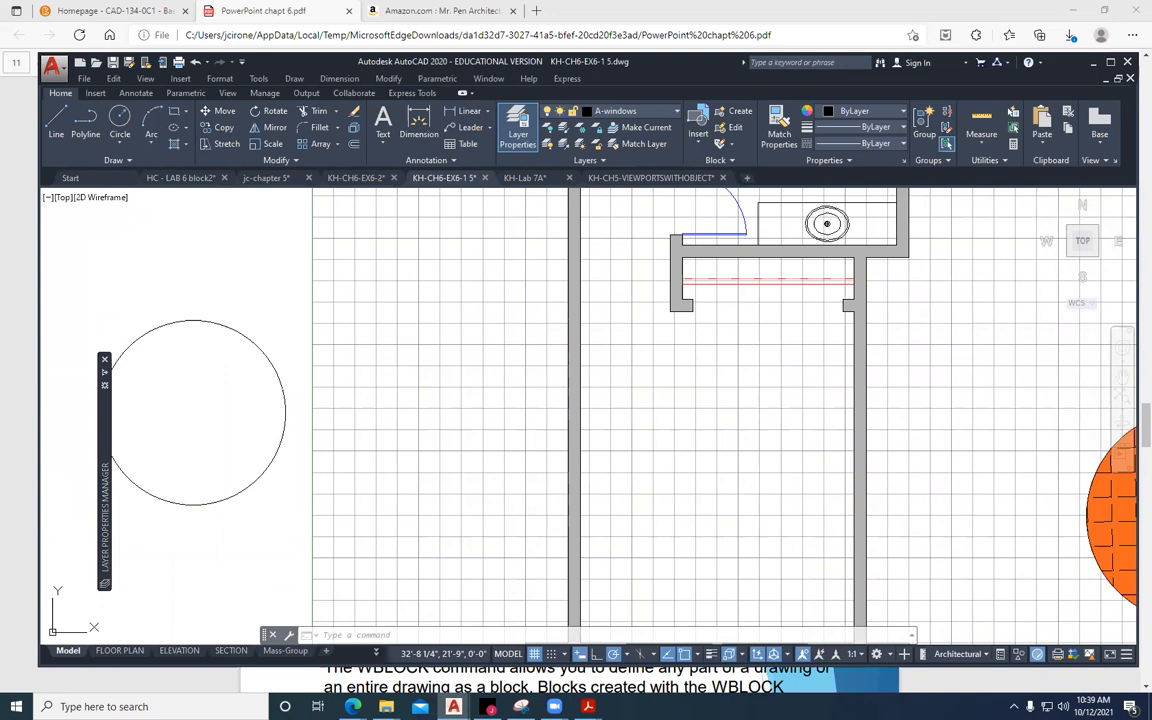
Open DesignCenter beside the floor plan, collapse the Plumbing folder and expand the Furniture folder.
{"action": "key", "text": "ctrl+2"}
{"action": "left_click_drag", "start_coordinate": [994, 328], "coordinate": [535, 316]}
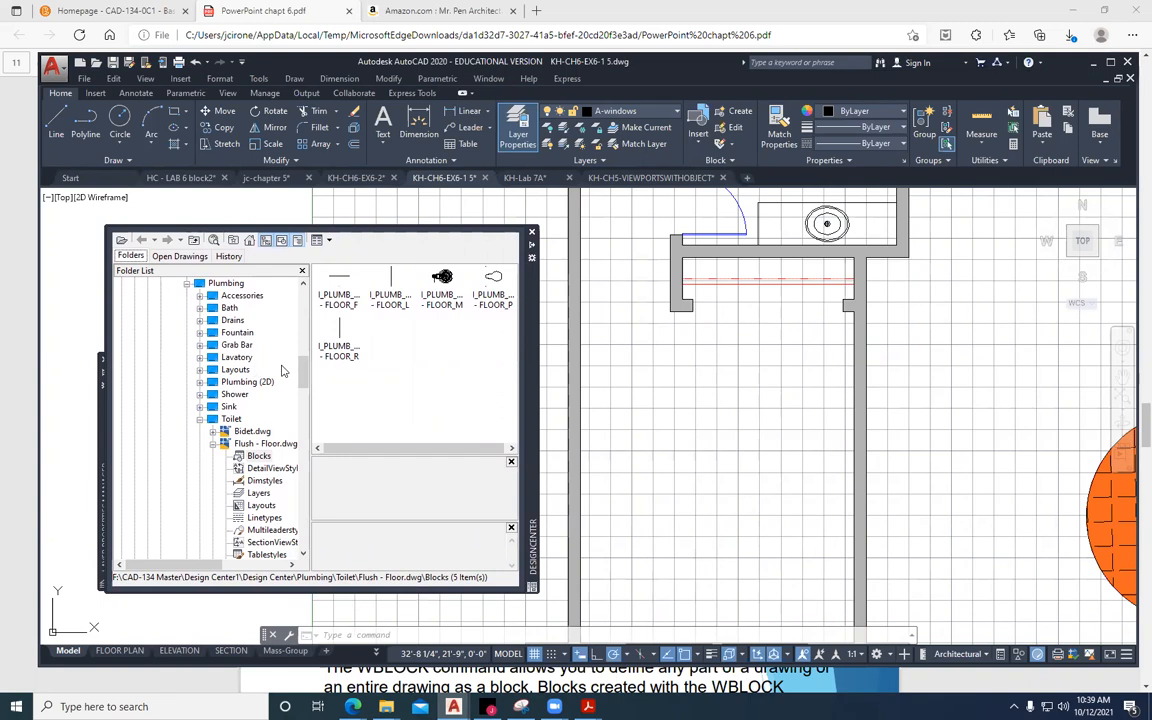
{"action": "scroll", "coordinate": [274, 332], "scroll_direction": "up", "scroll_amount": 3}
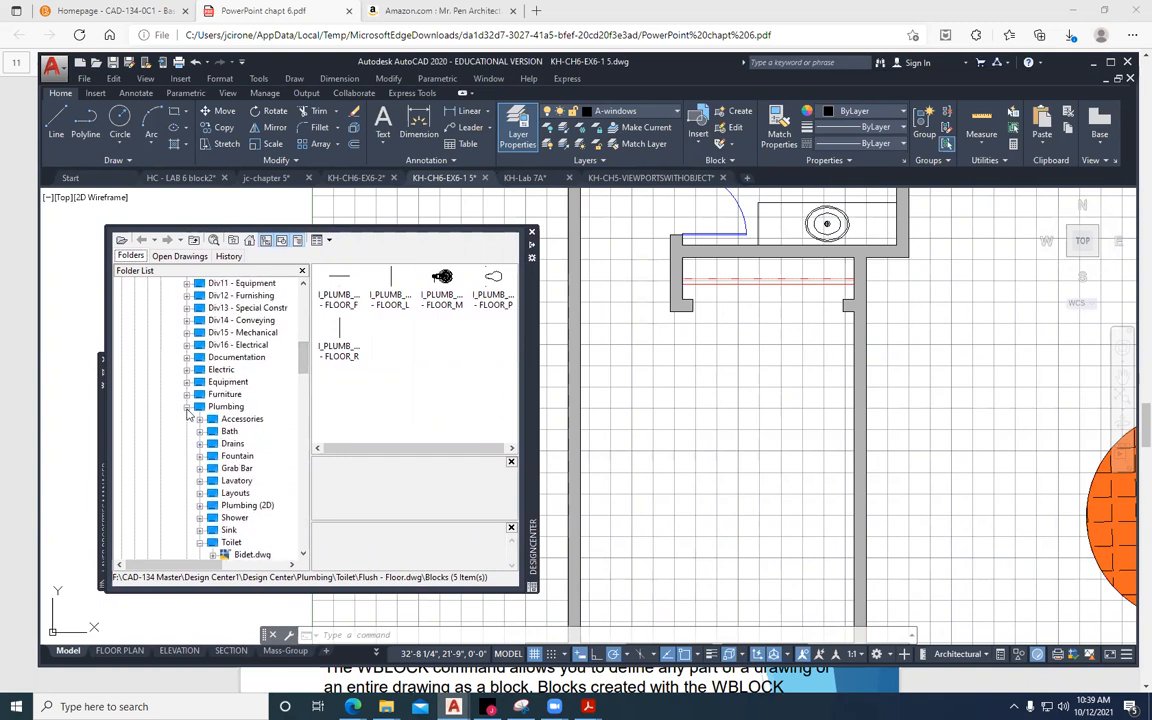
{"action": "left_click", "coordinate": [186, 407]}
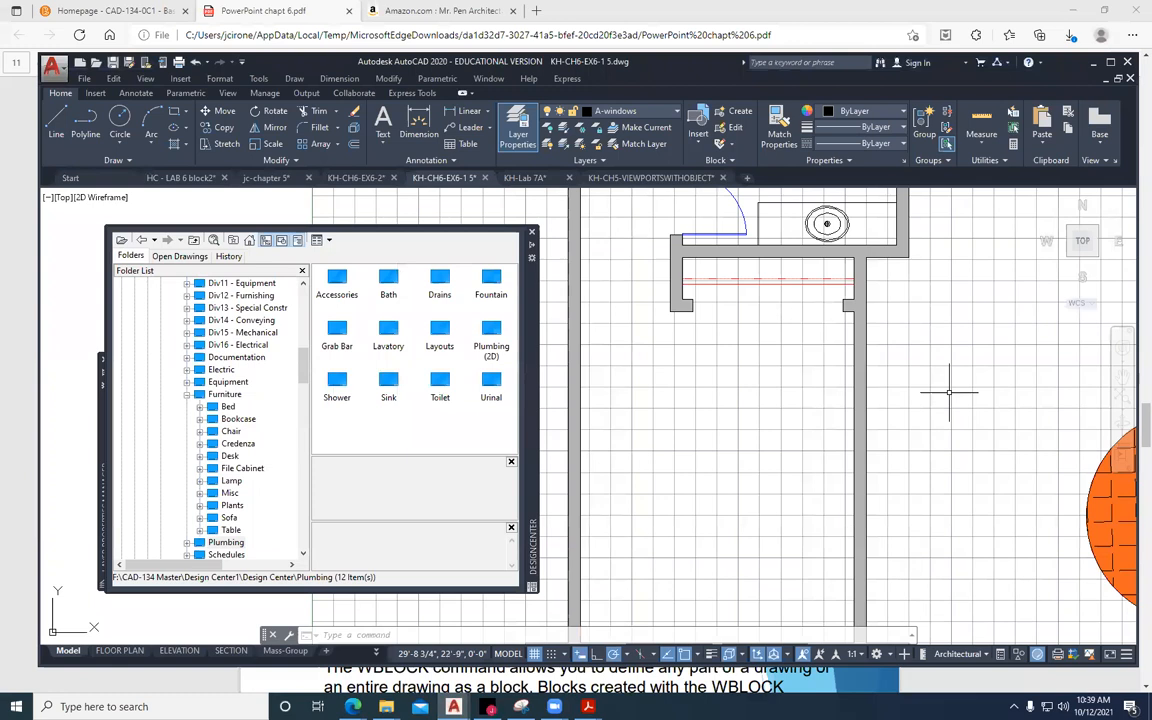
Open the Bed folder under Furniture in DesignCenter, with the whole apartment plan in view.
{"action": "scroll", "coordinate": [966, 393], "scroll_direction": "up", "scroll_amount": 4}
{"action": "scroll", "coordinate": [966, 393], "scroll_direction": "down", "scroll_amount": 4}
{"action": "mouse_move", "coordinate": [610, 285]}
{"action": "middle_mouse_down"}
{"action": "mouse_move", "coordinate": [680, 440]}
{"action": "mouse_move", "coordinate": [753, 480]}
{"action": "middle_mouse_up"}
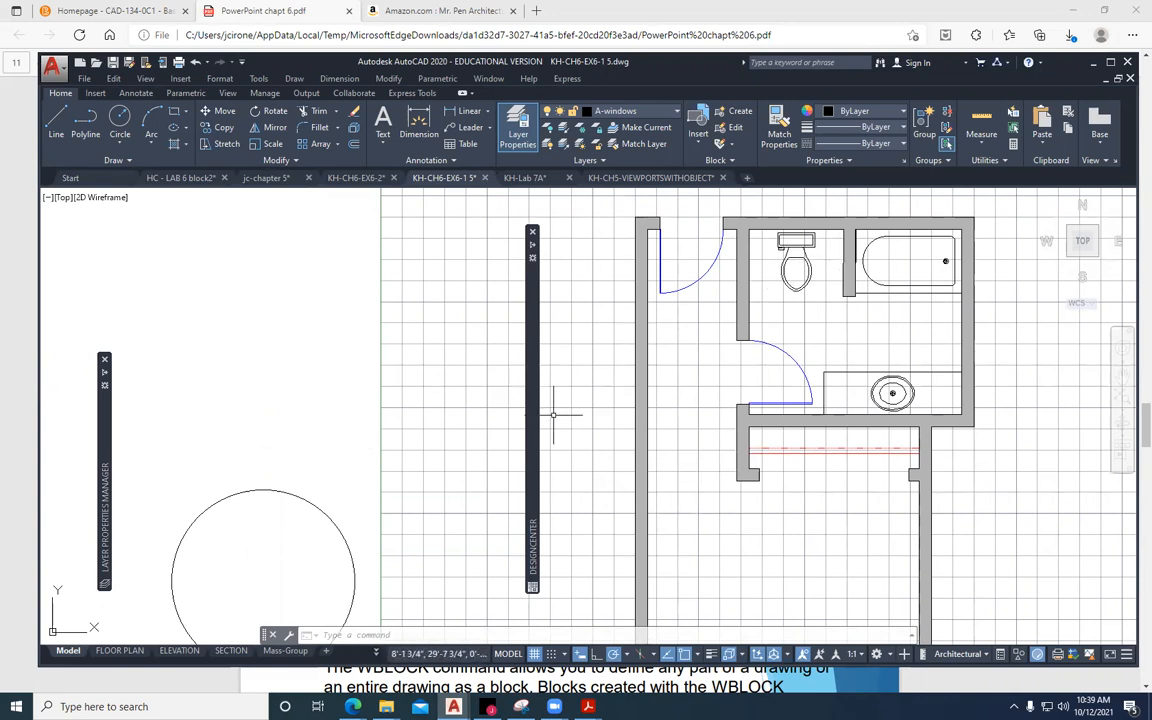
{"action": "mouse_move", "coordinate": [533, 390]}
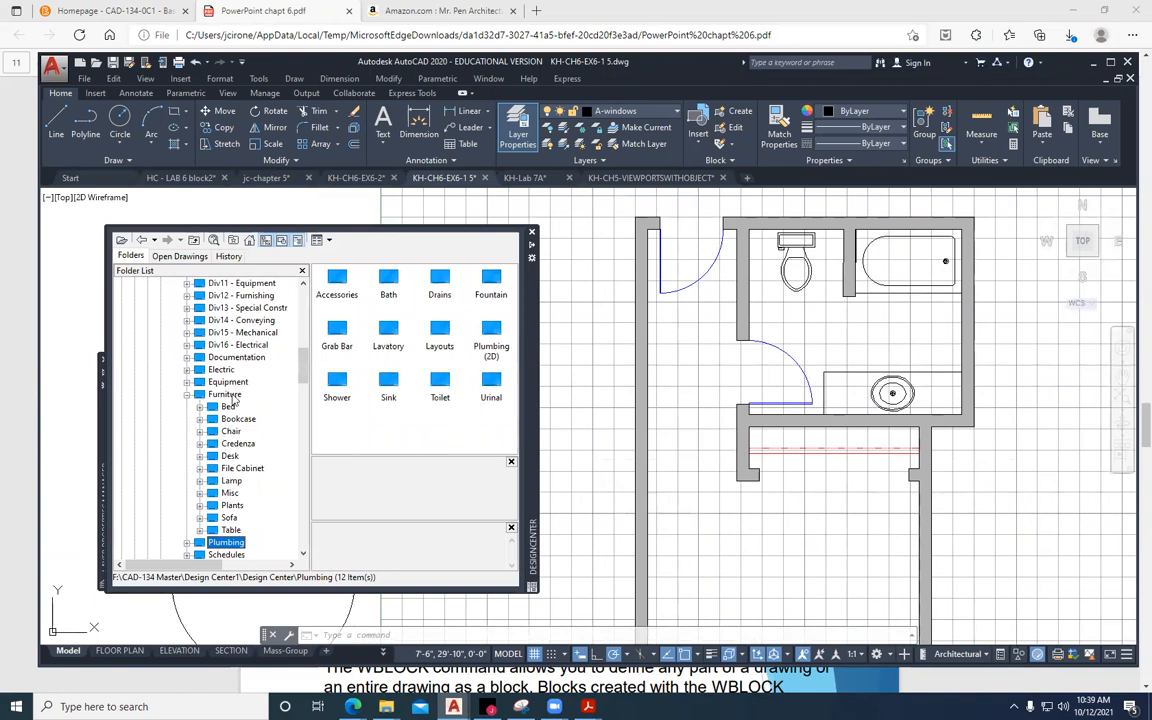
{"action": "left_click", "coordinate": [817, 531]}
{"action": "left_click", "coordinate": [756, 573]}
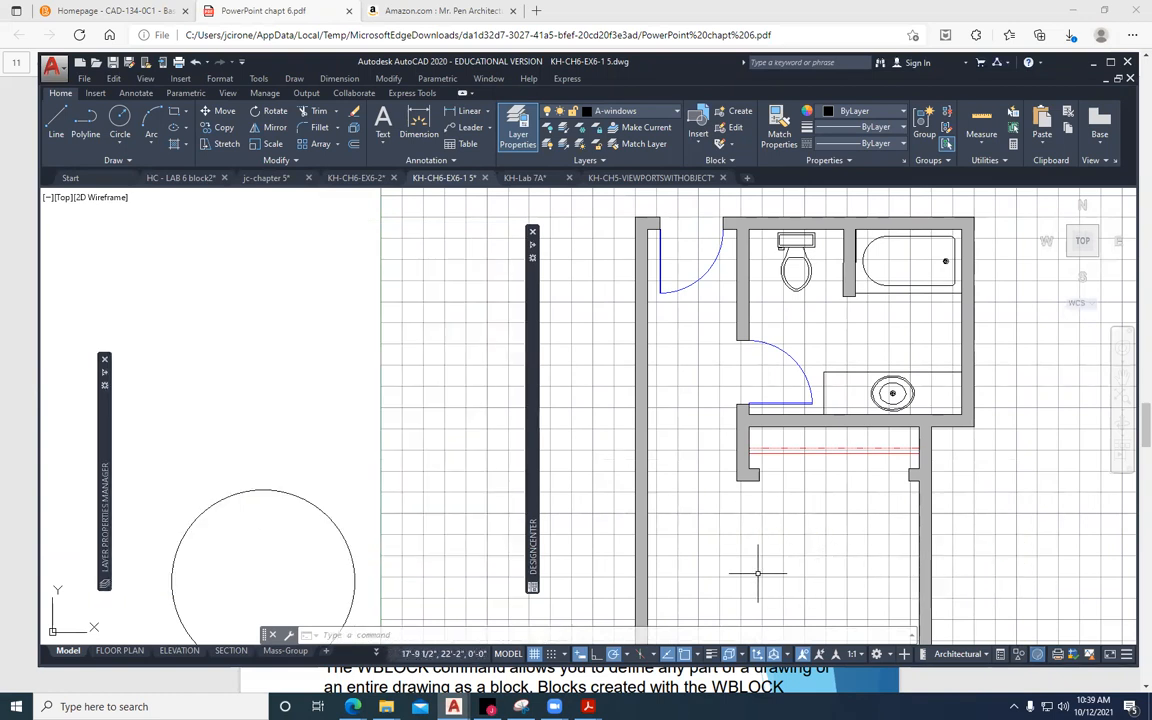
{"action": "scroll", "coordinate": [792, 573], "scroll_direction": "down", "scroll_amount": 5}
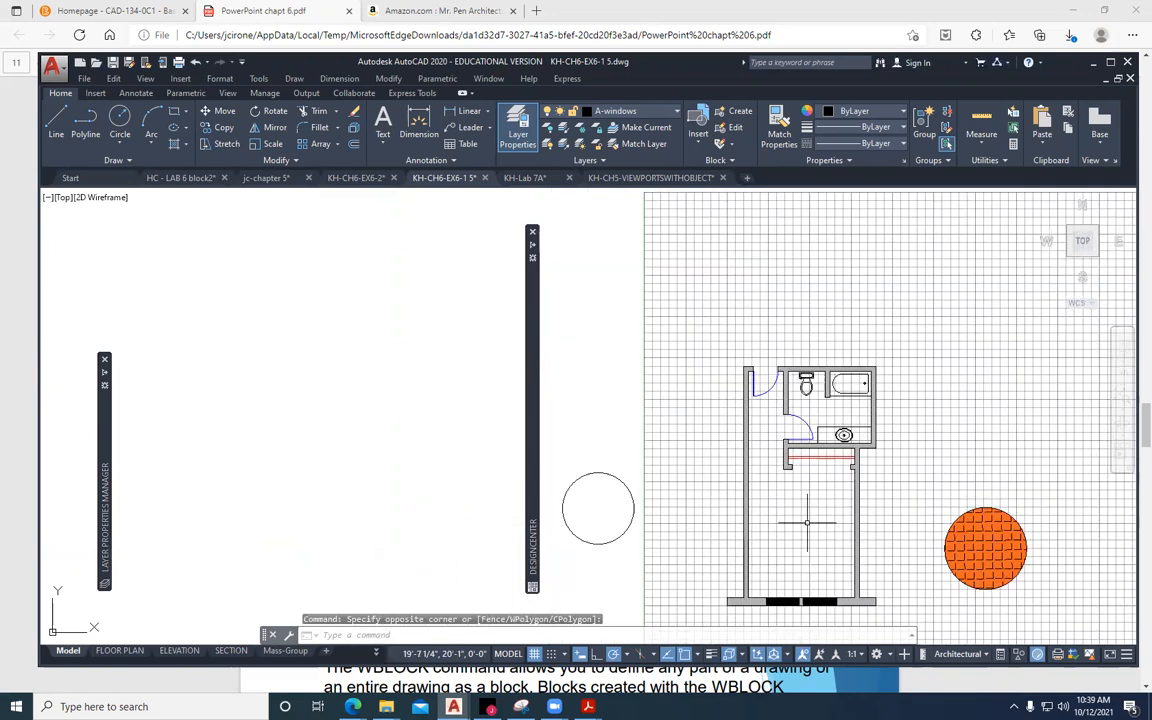
{"action": "middle_click_drag", "start_coordinate": [790, 471], "coordinate": [782, 462]}
{"action": "mouse_move", "coordinate": [530, 401]}
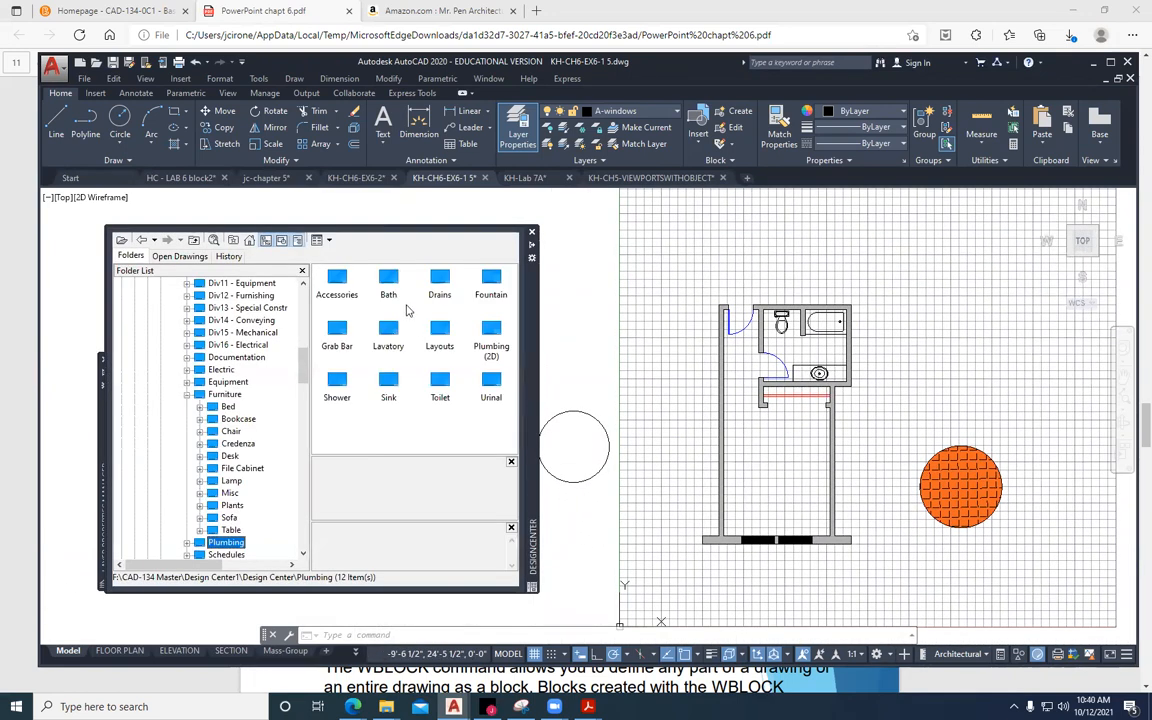
{"action": "left_click", "coordinate": [227, 407]}
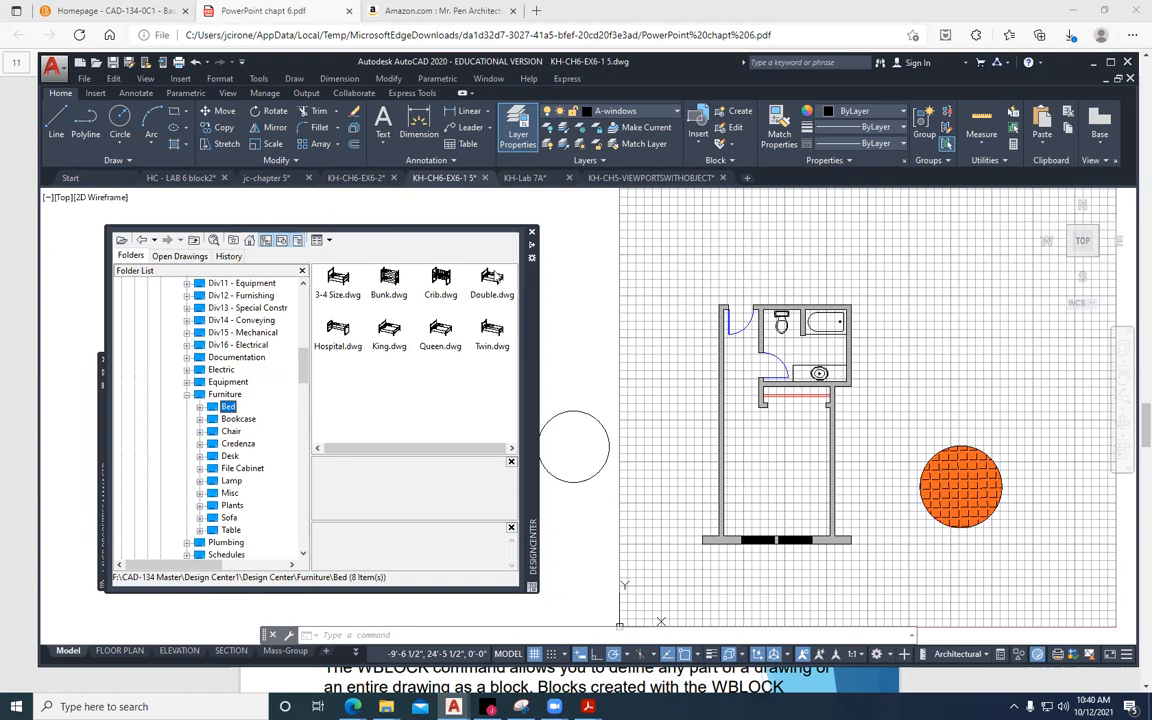
Insert the Double.dwg bed inside the bedroom near the left wall, at scale 1 with rotation 0.
{"action": "left_click", "coordinate": [491, 284]}
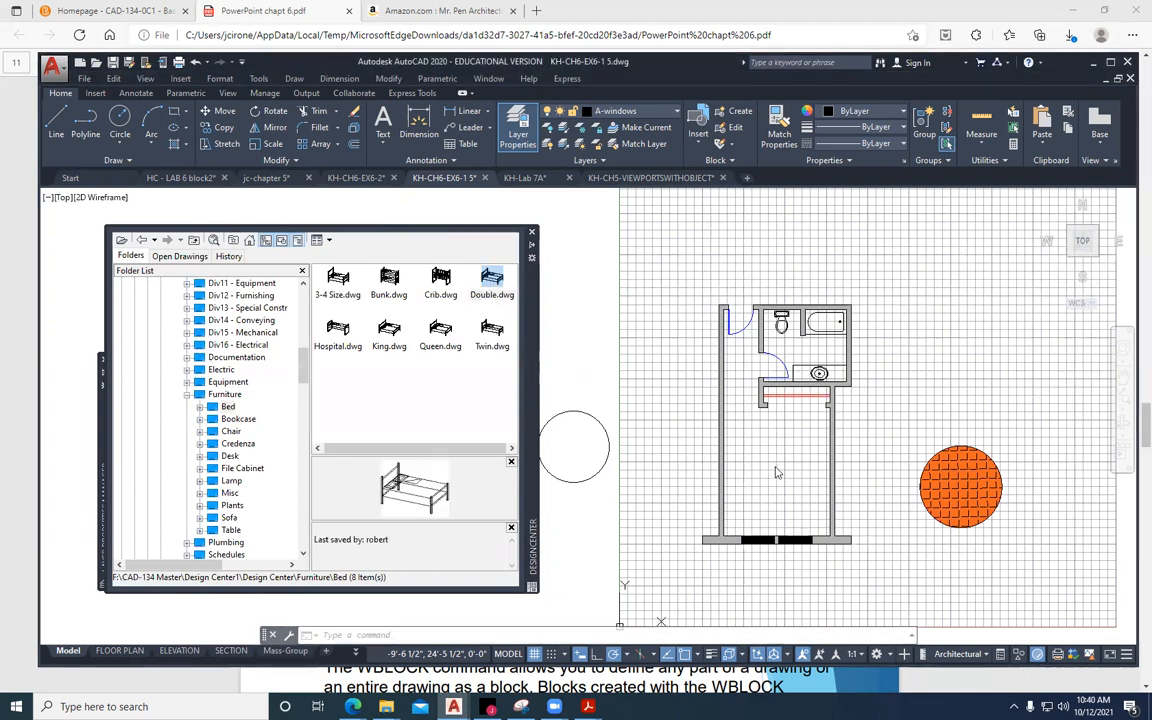
{"action": "left_click_drag", "start_coordinate": [491, 284], "coordinate": [778, 473]}
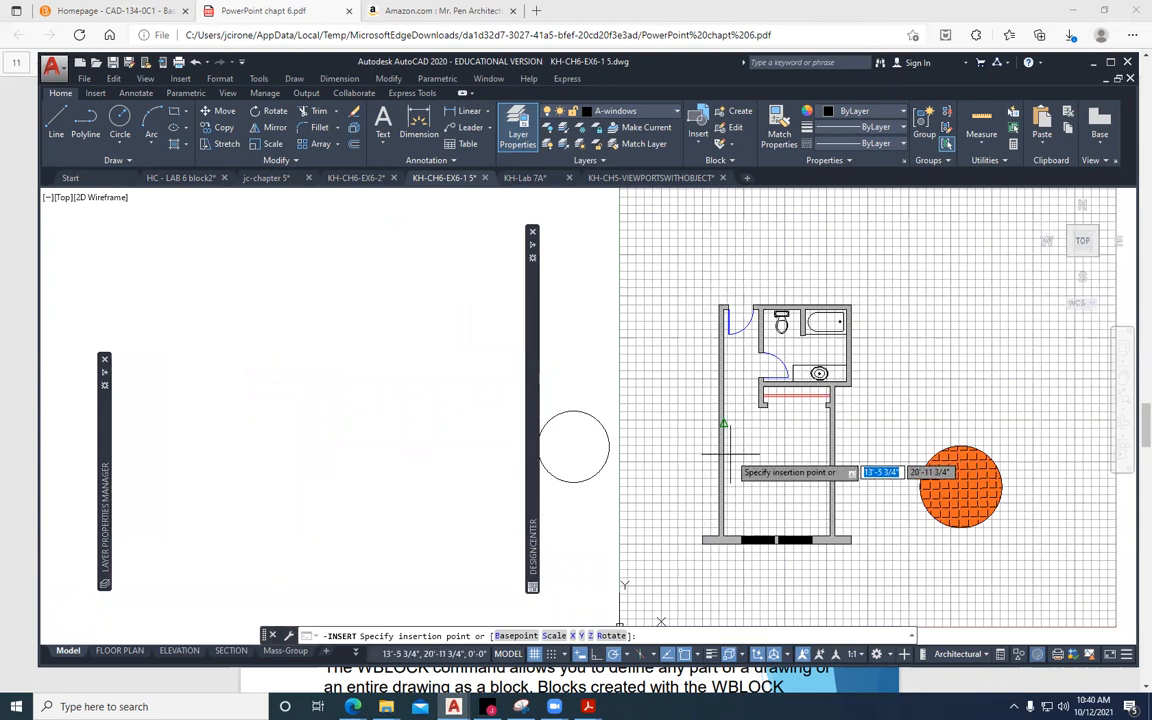
{"action": "scroll", "coordinate": [733, 462], "scroll_direction": "up", "scroll_amount": 5}
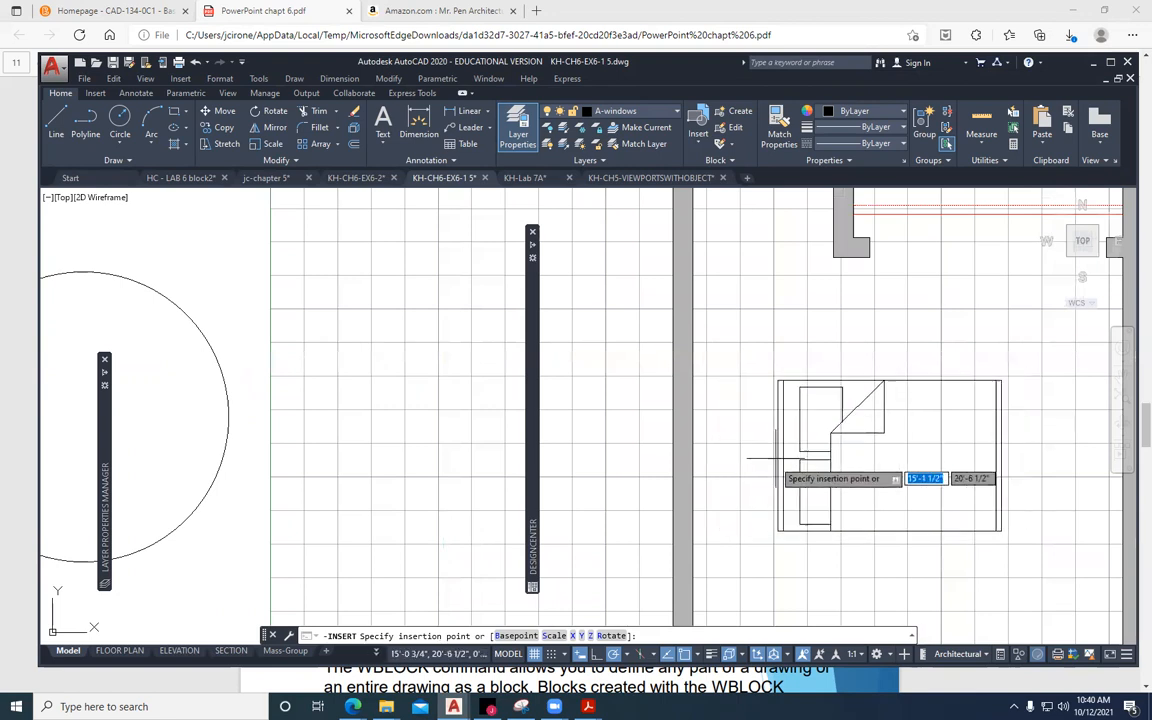
{"action": "left_click", "coordinate": [663, 506]}
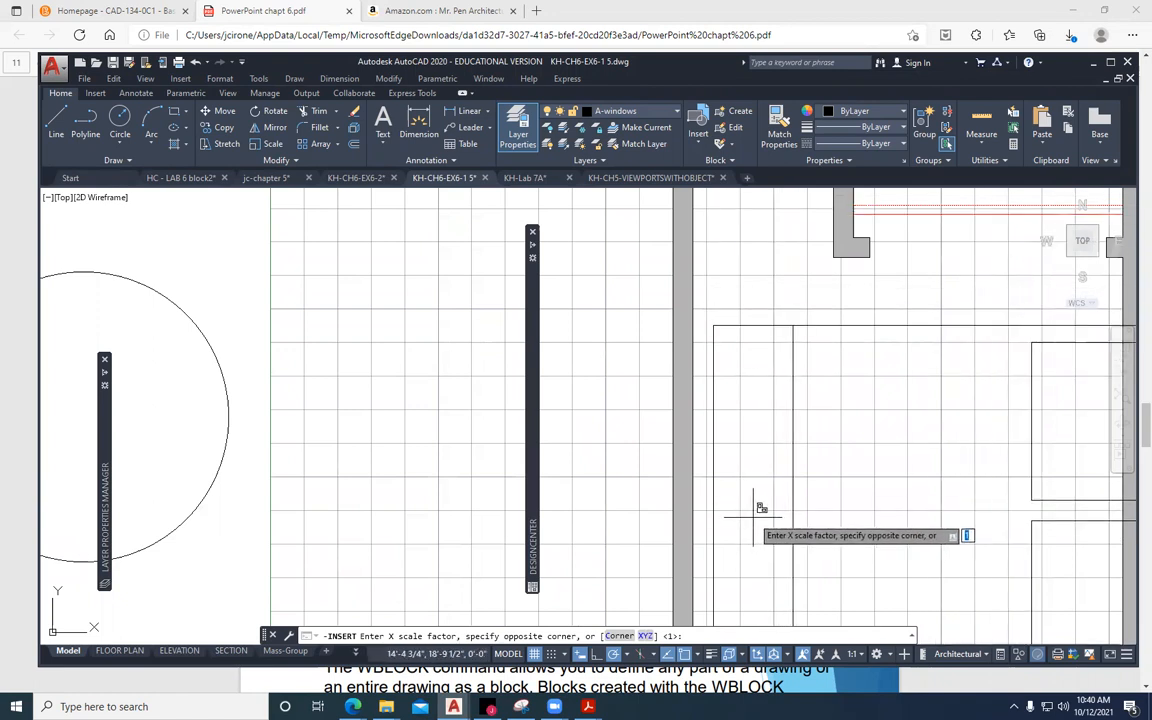
{"action": "key", "text": "Return"}
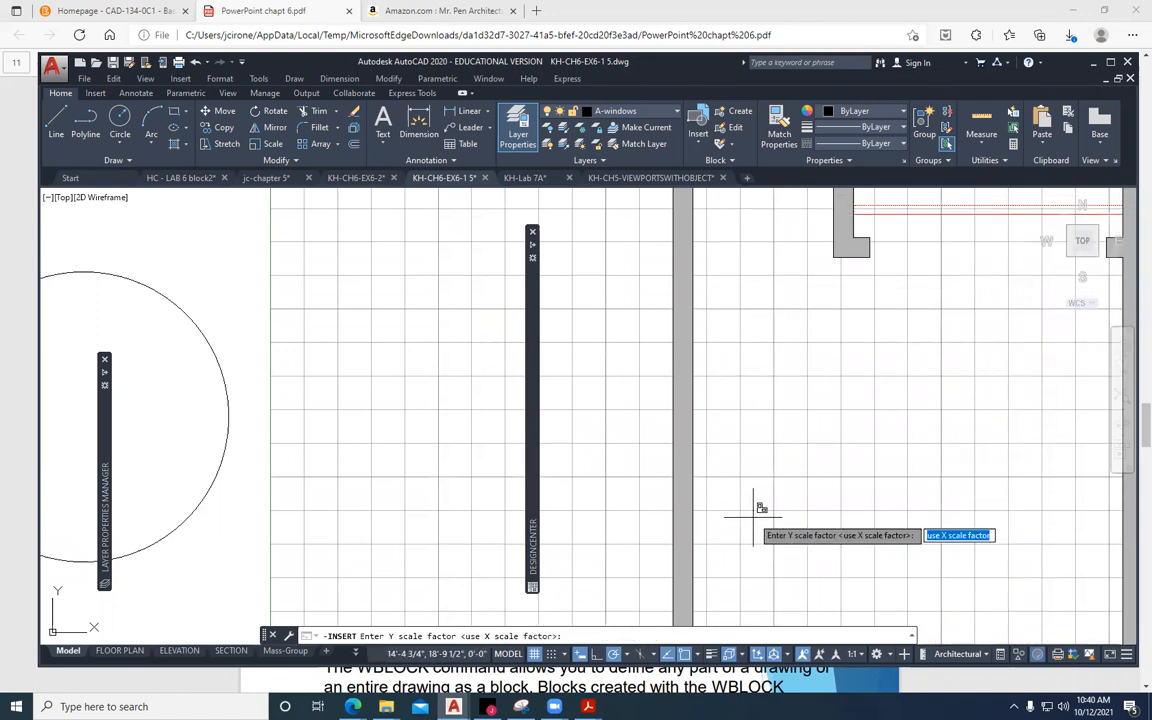
{"action": "key", "text": "Return"}
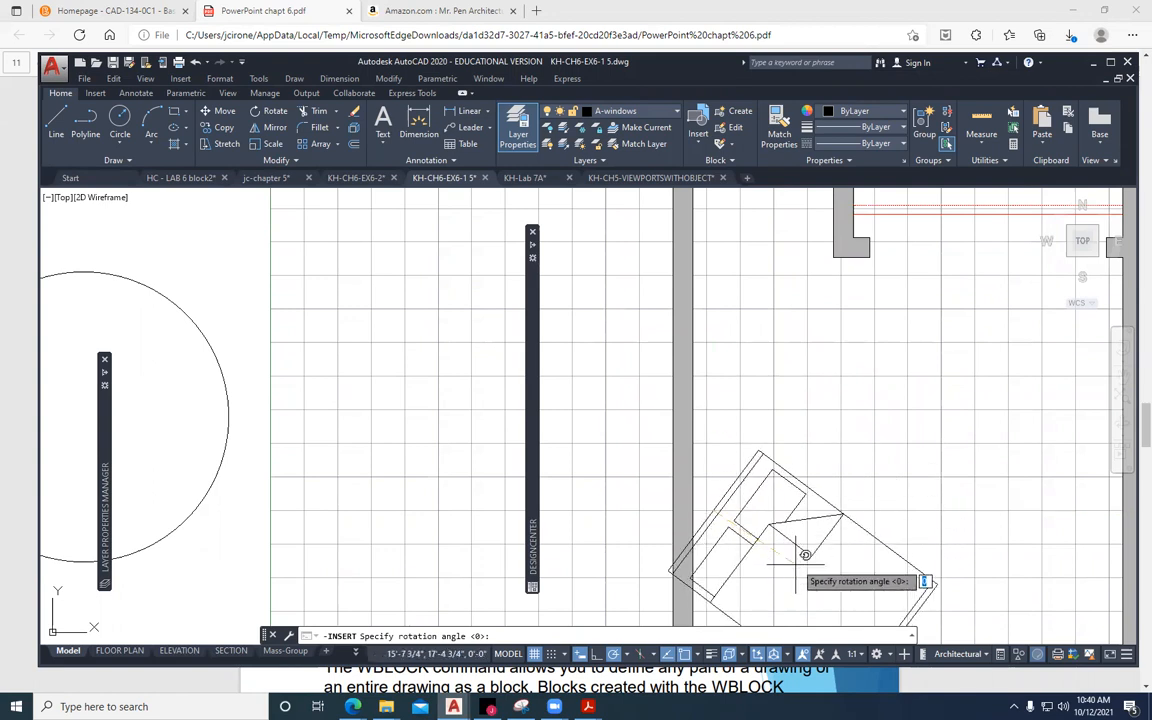
{"action": "left_click", "coordinate": [810, 511]}
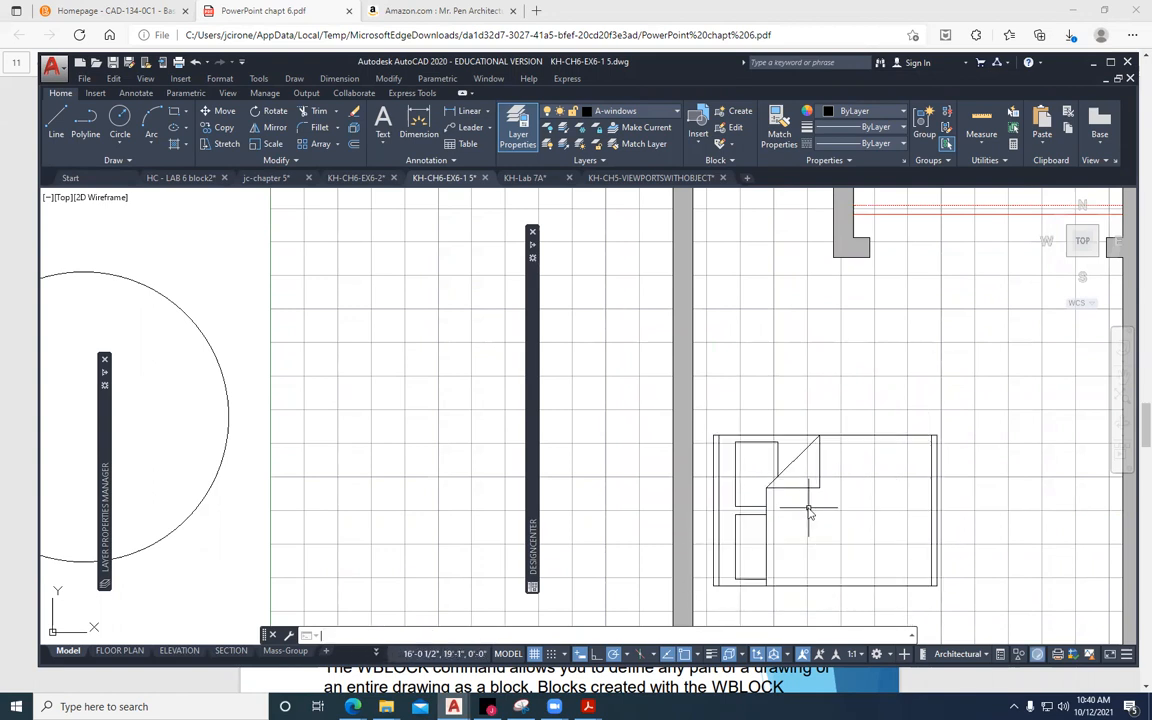
Assign the inserted double bed to layer 0 and clear the selection.
{"action": "left_click", "coordinate": [854, 363]}
{"action": "left_click", "coordinate": [642, 530]}
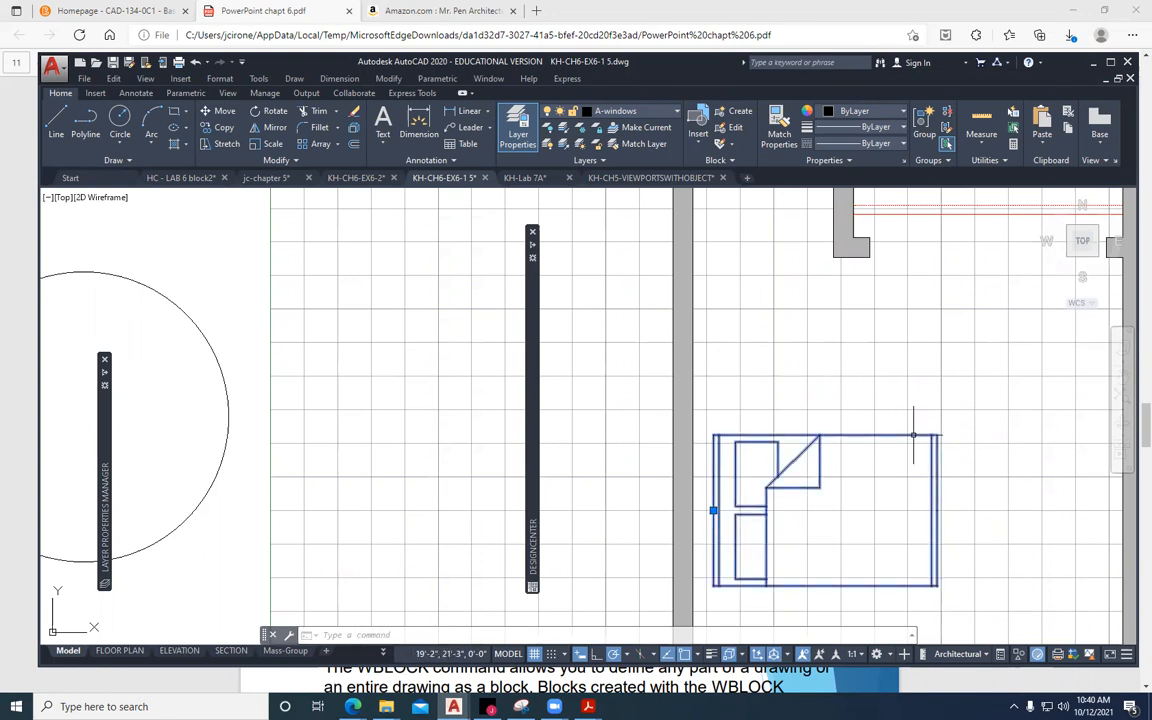
{"action": "left_click", "coordinate": [650, 111]}
{"action": "left_click", "coordinate": [631, 130]}
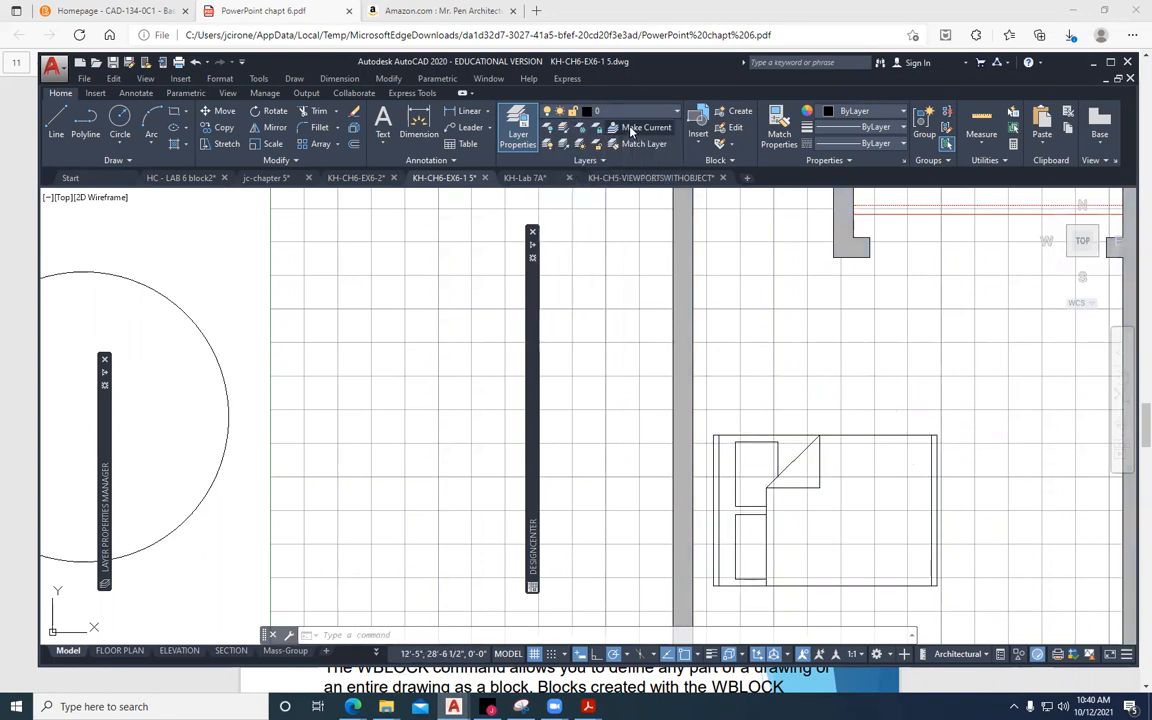
{"action": "key", "text": "Escape"}
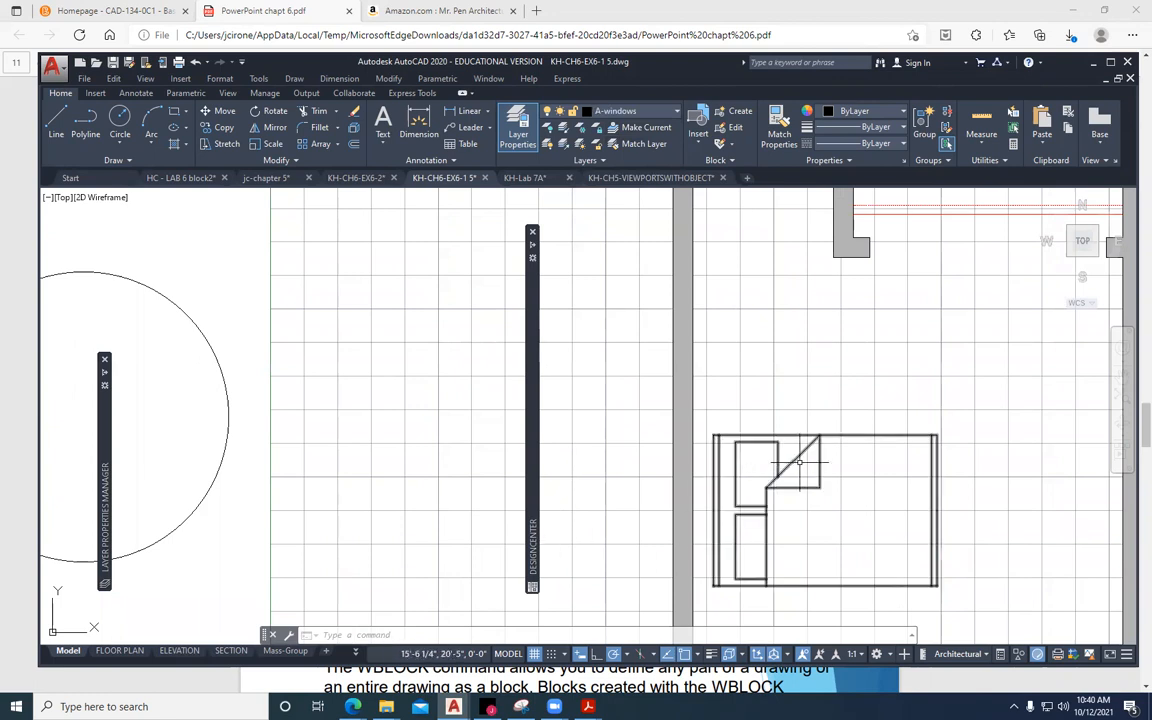
Make A-Anno-Note the current layer.
{"action": "scroll", "coordinate": [800, 462], "scroll_direction": "down", "scroll_amount": 2}
{"action": "scroll", "coordinate": [881, 517], "scroll_direction": "down", "scroll_amount": 2}
{"action": "mouse_move", "coordinate": [886, 514]}
{"action": "middle_mouse_down"}
{"action": "mouse_move", "coordinate": [723, 430]}
{"action": "mouse_move", "coordinate": [687, 438]}
{"action": "mouse_move", "coordinate": [699, 458]}
{"action": "middle_mouse_up"}
{"action": "left_click", "coordinate": [664, 115]}
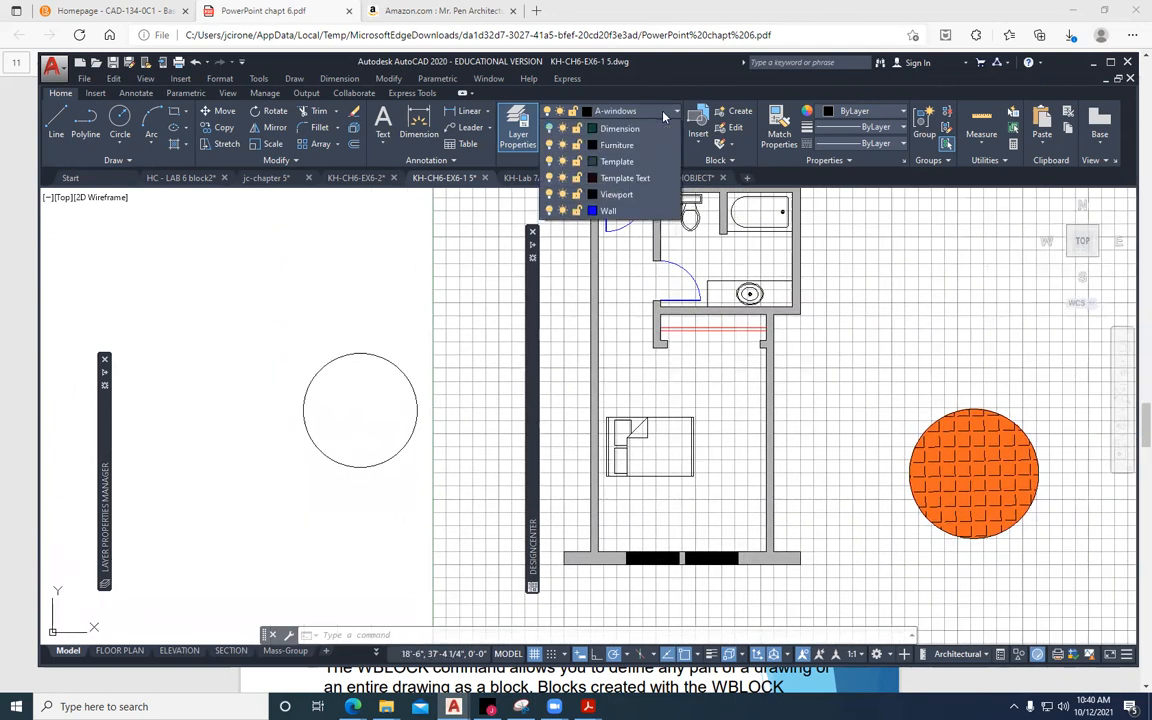
{"action": "left_click", "coordinate": [628, 145]}
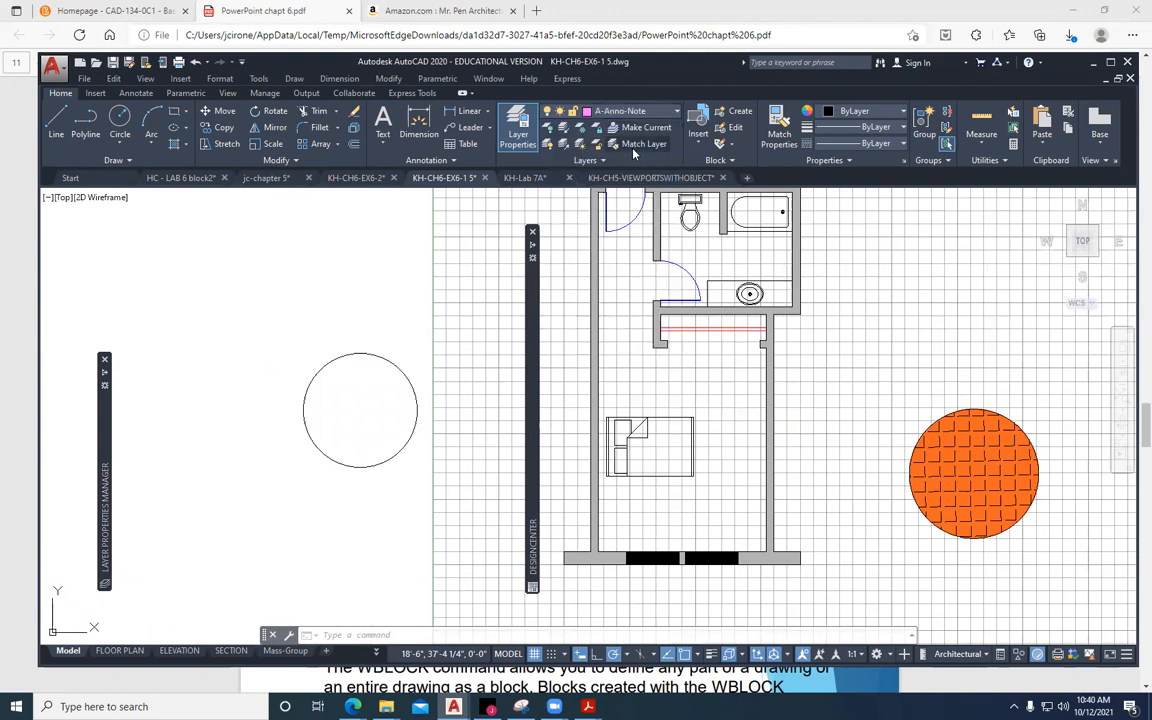
Open the Chair folder under Furniture in DesignCenter.
{"action": "mouse_move", "coordinate": [531, 361]}
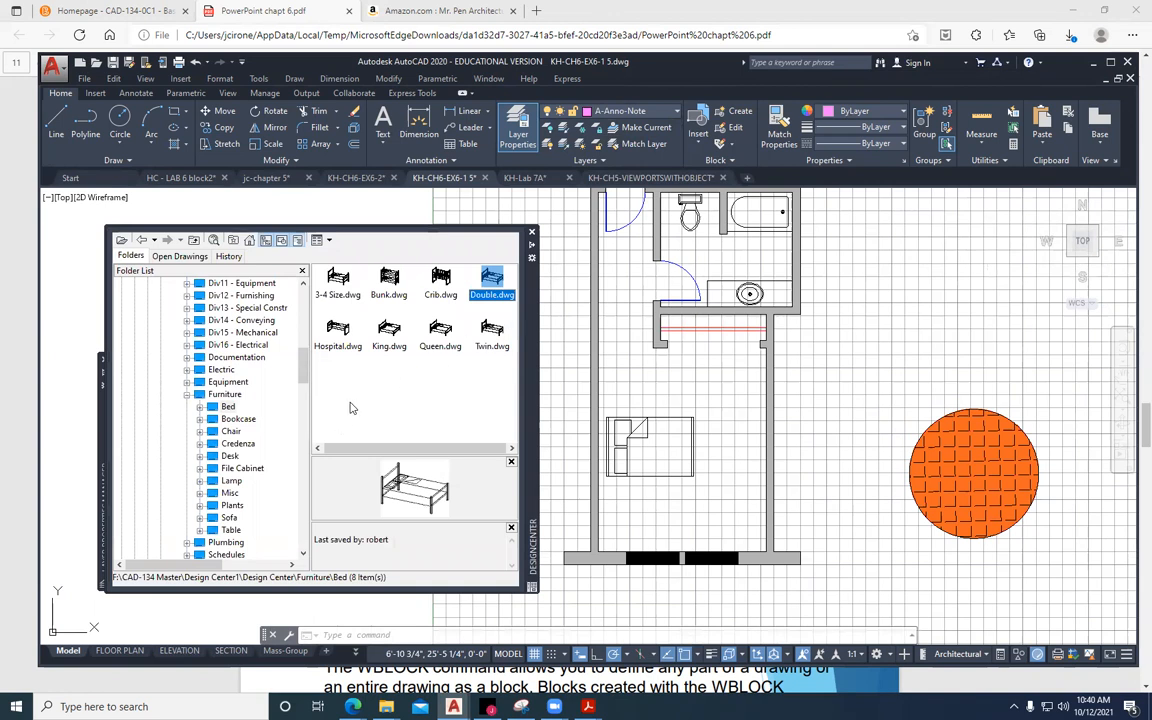
{"action": "left_click", "coordinate": [200, 433]}
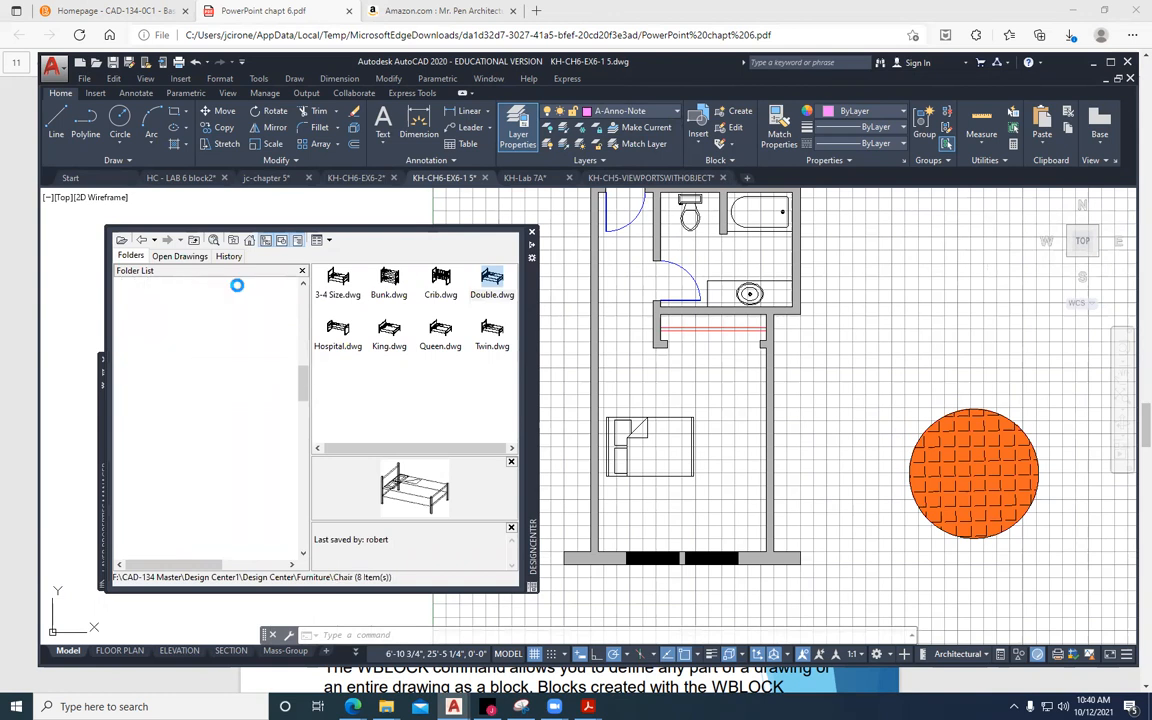
{"action": "left_click", "coordinate": [234, 285]}
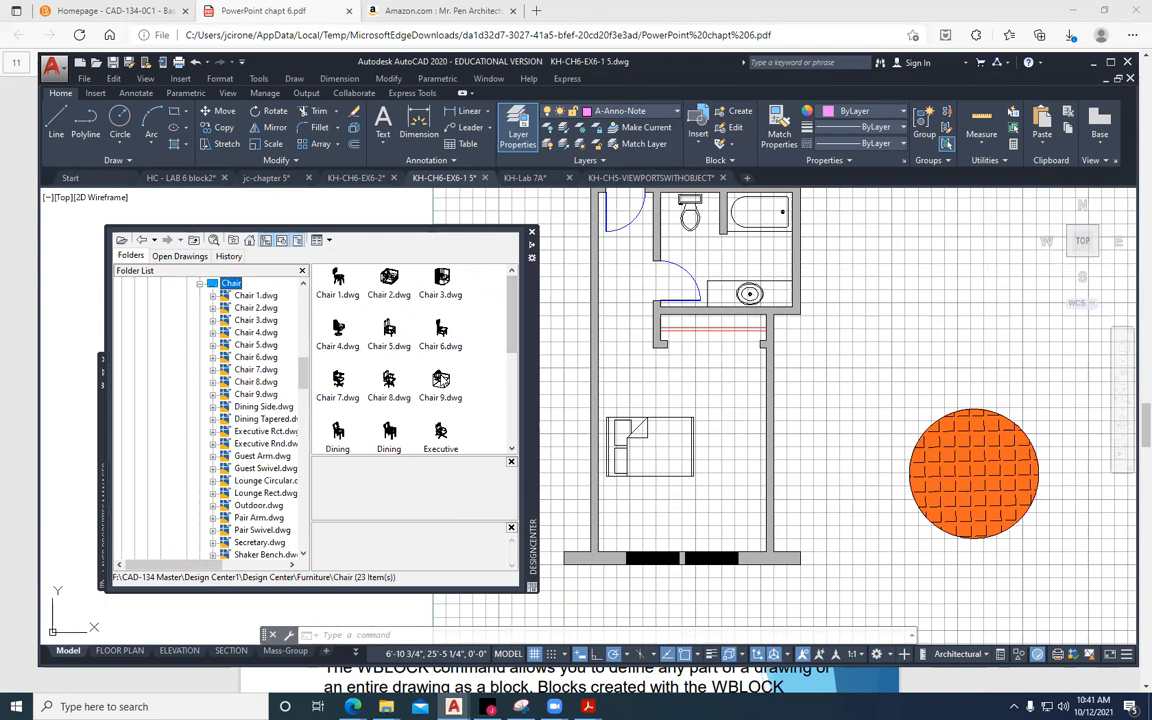
Insert Chair 9.dwg in the bedroom's lower right area above the window, at scale 1 with rotation 0.
{"action": "left_click", "coordinate": [441, 379]}
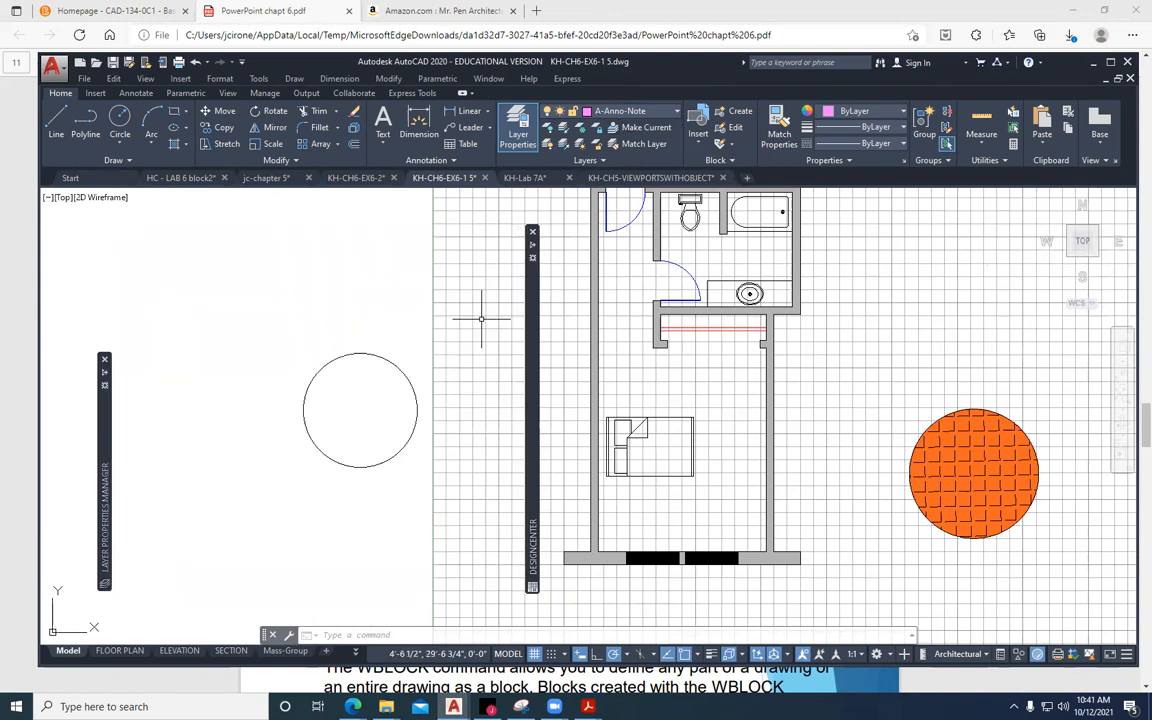
{"action": "mouse_move", "coordinate": [532, 364]}
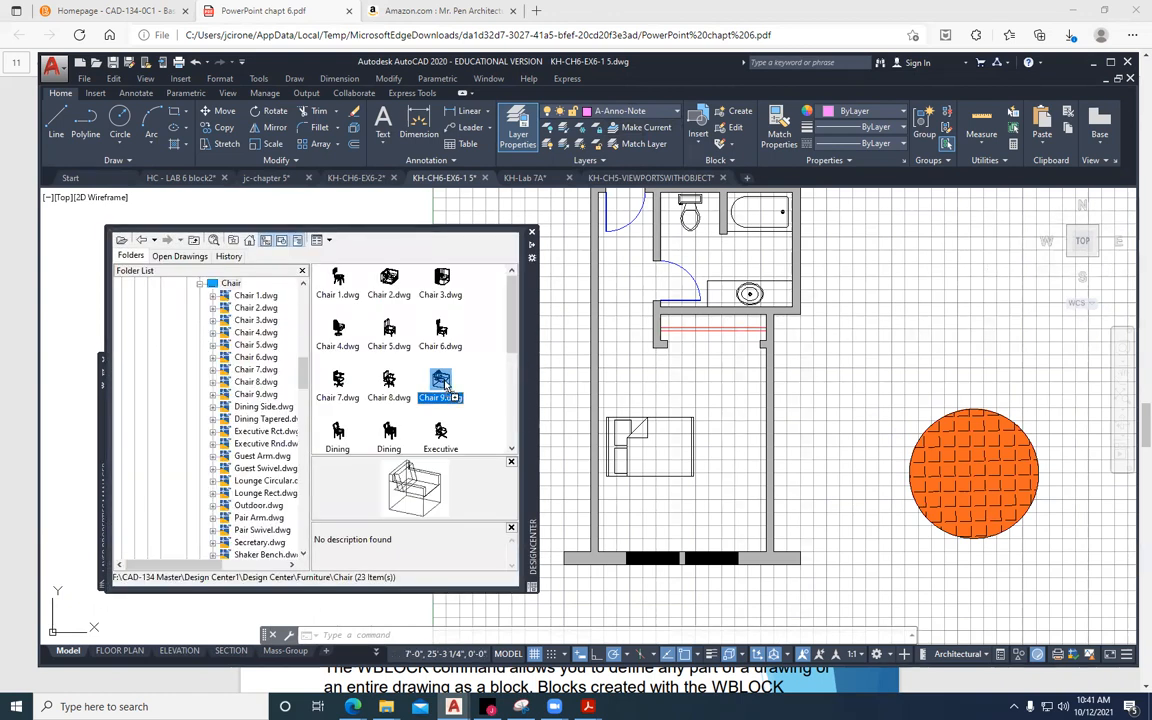
{"action": "left_click_drag", "start_coordinate": [719, 514], "coordinate": [726, 519]}
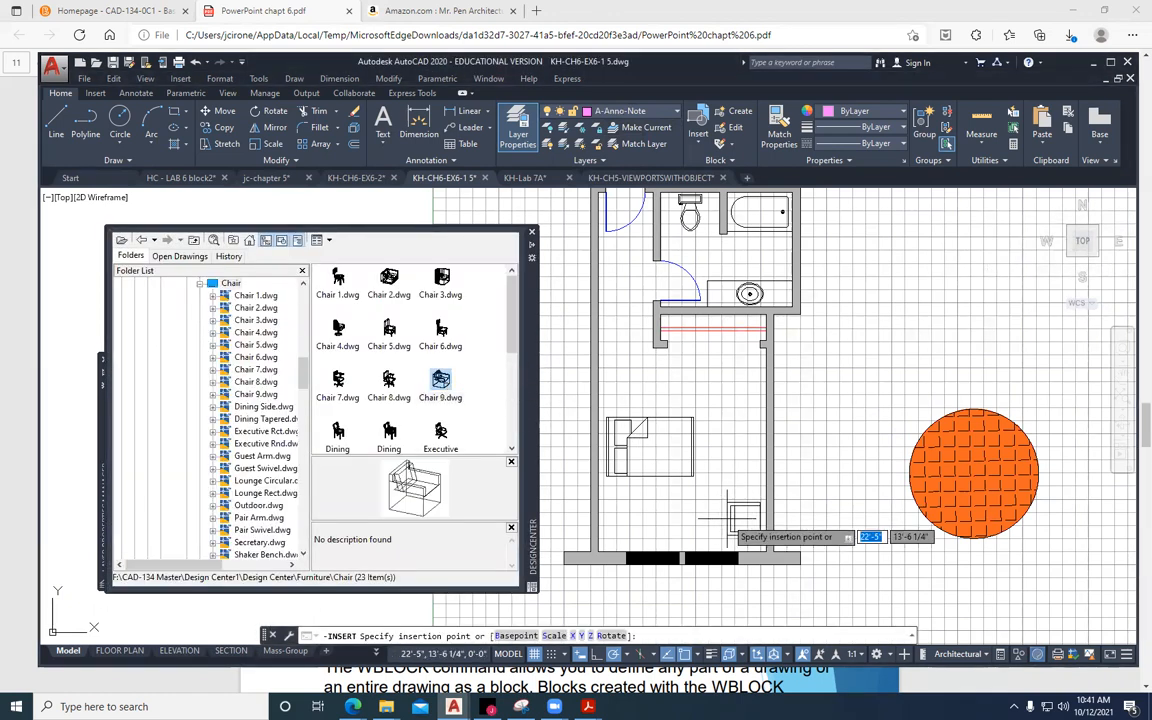
{"action": "left_click", "coordinate": [713, 519]}
{"action": "key", "text": "Return"}
{"action": "key", "text": "Return"}
{"action": "key", "text": "Return"}
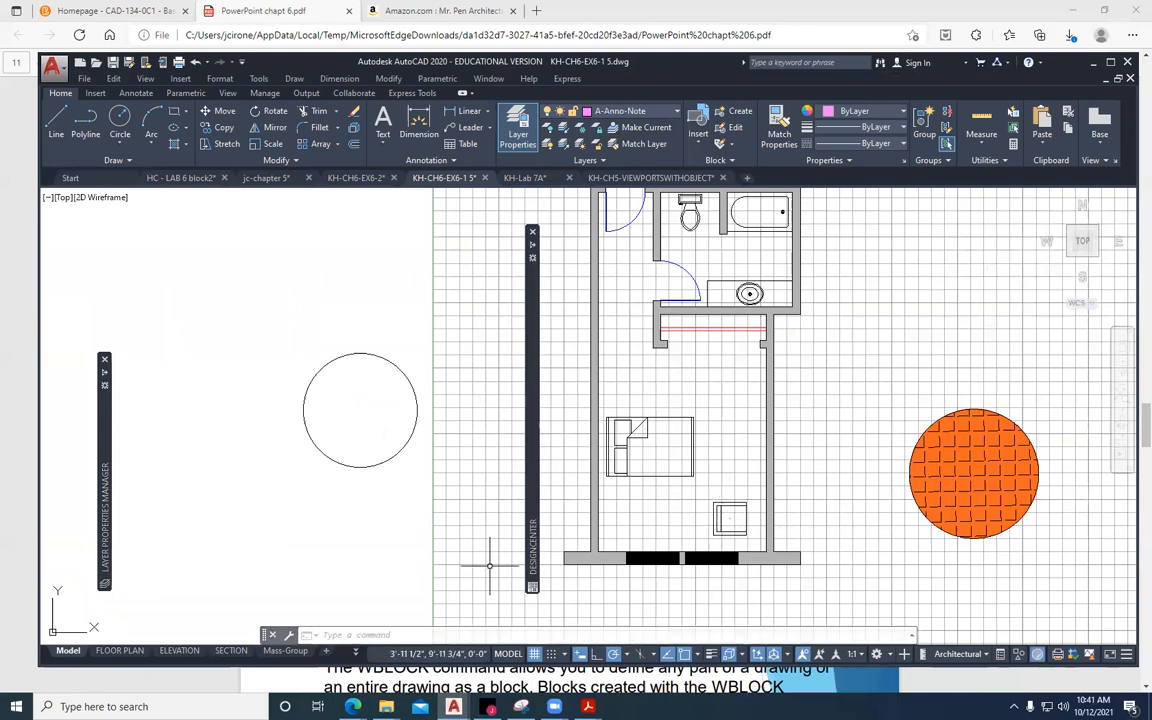
Examine the inserted chair's layer, block name and rotation in its quick properties.
{"action": "left_click", "coordinate": [711, 511]}
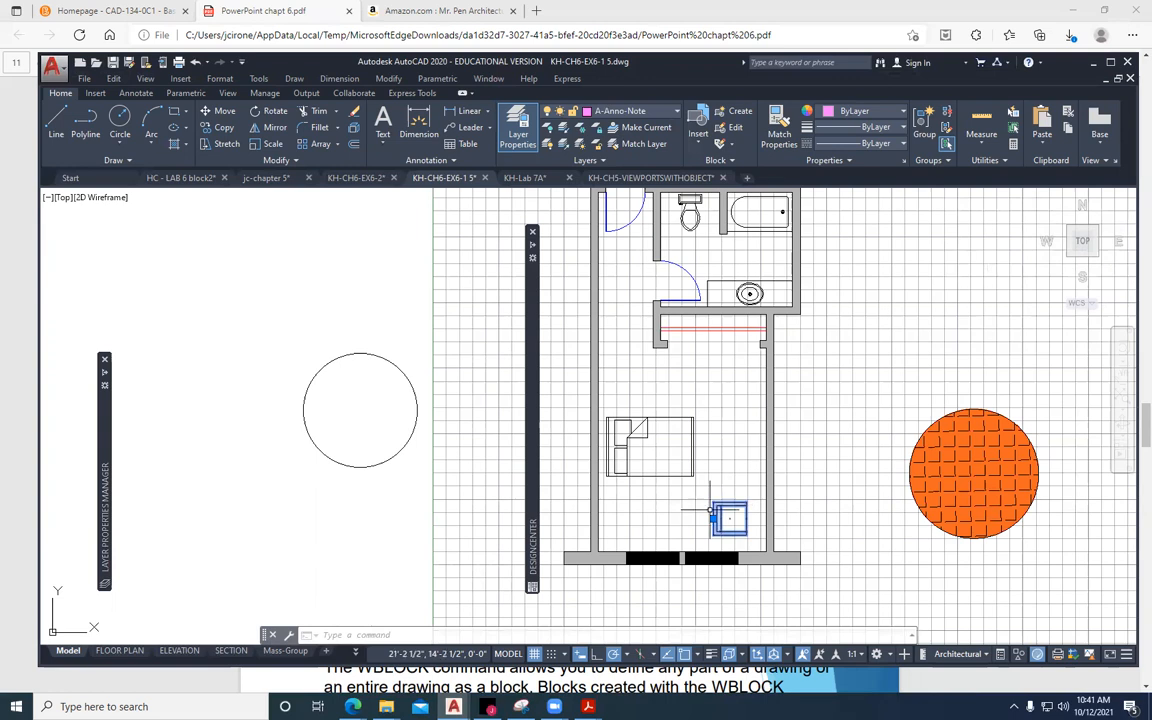
{"action": "right_click", "coordinate": [766, 458]}
{"action": "left_click", "coordinate": [794, 455]}
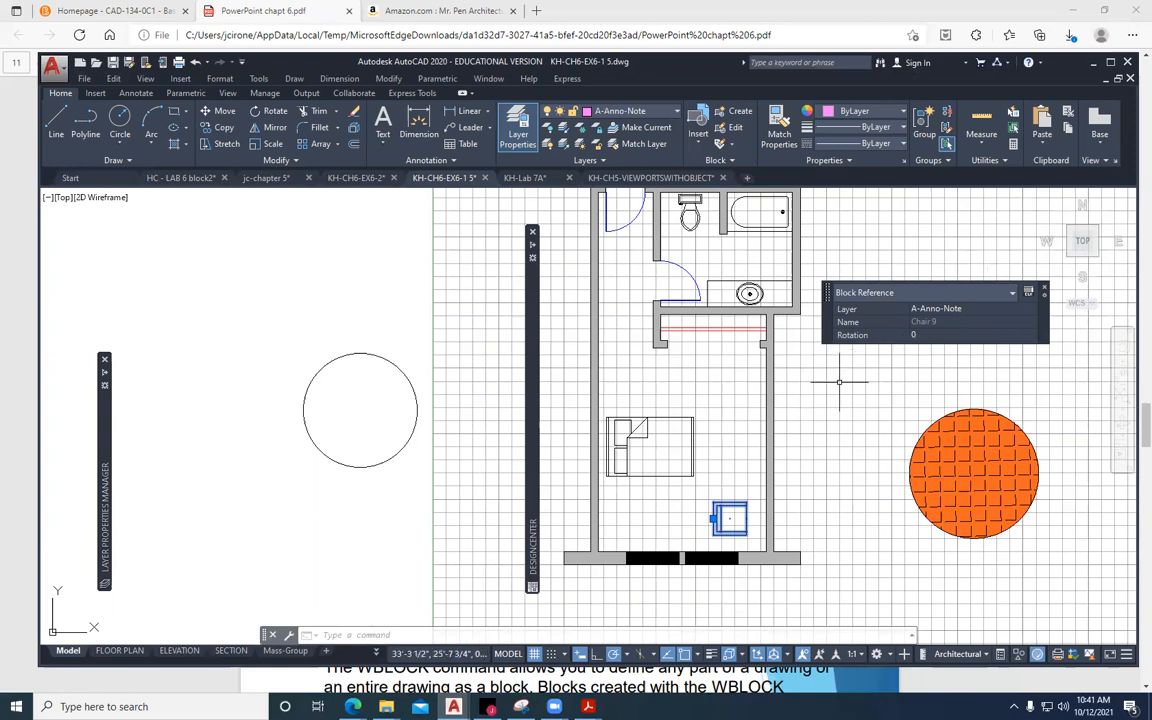
{"action": "key", "text": "Escape"}
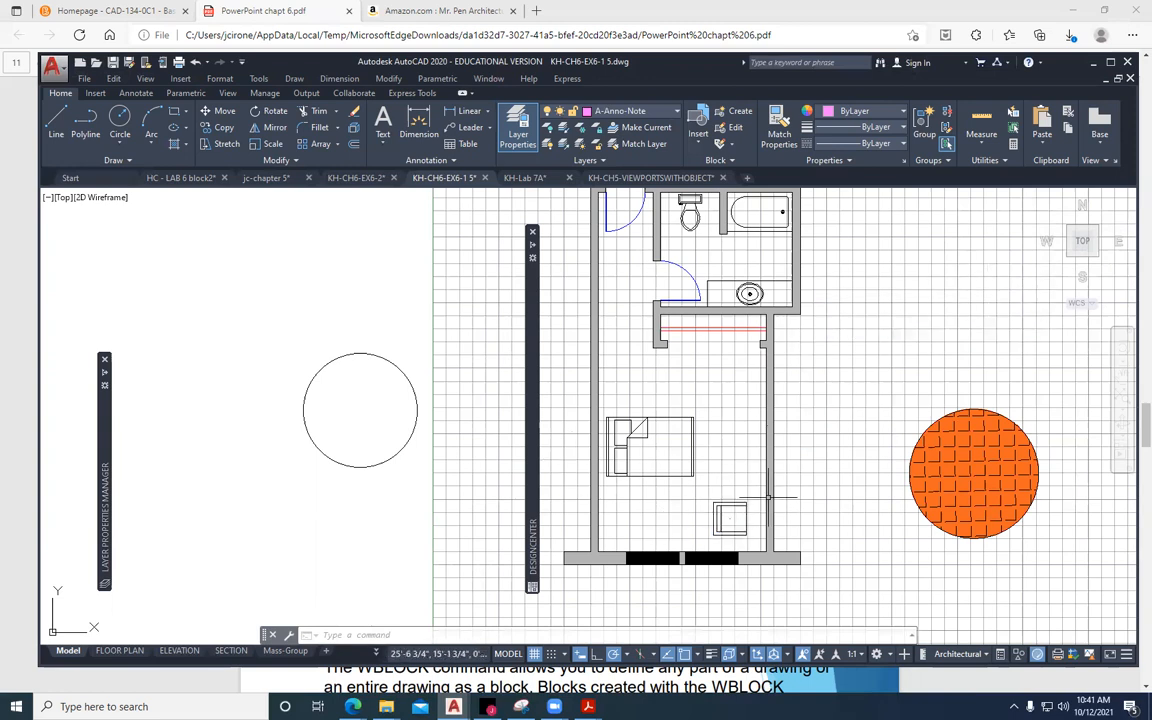
Assign the inserted chair to layer 0 and clear the selection.
{"action": "scroll", "coordinate": [762, 505], "scroll_direction": "up", "scroll_amount": 4}
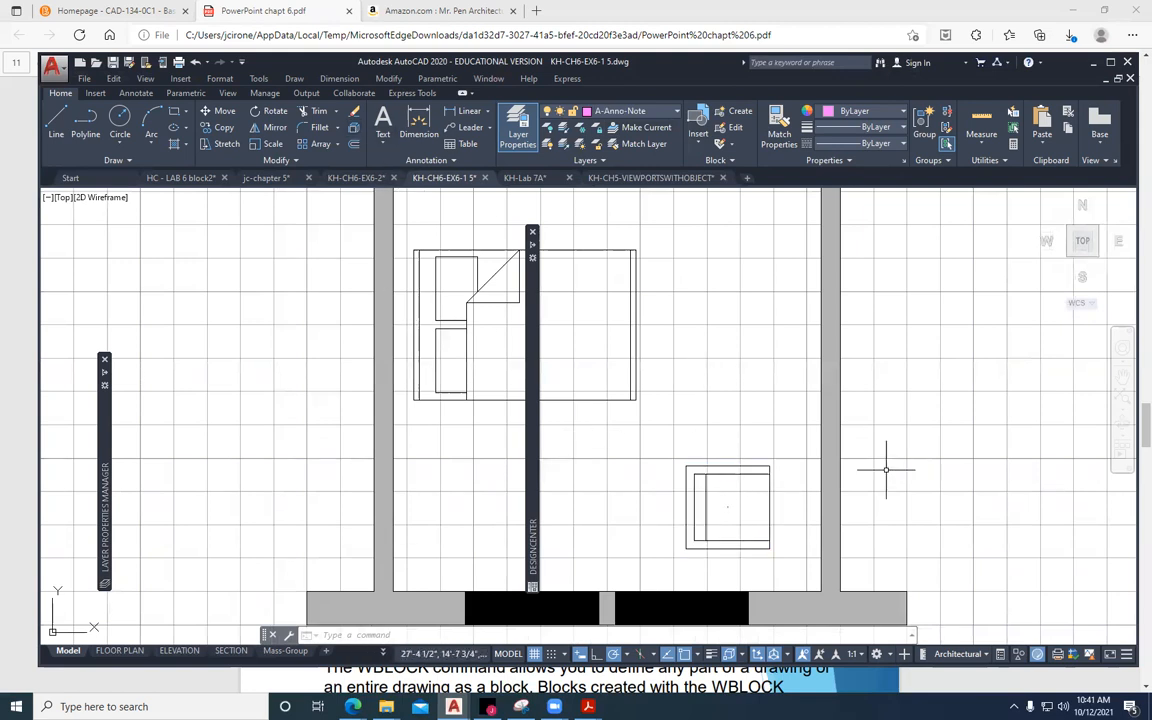
{"action": "left_click", "coordinate": [778, 455]}
{"action": "left_click", "coordinate": [662, 553]}
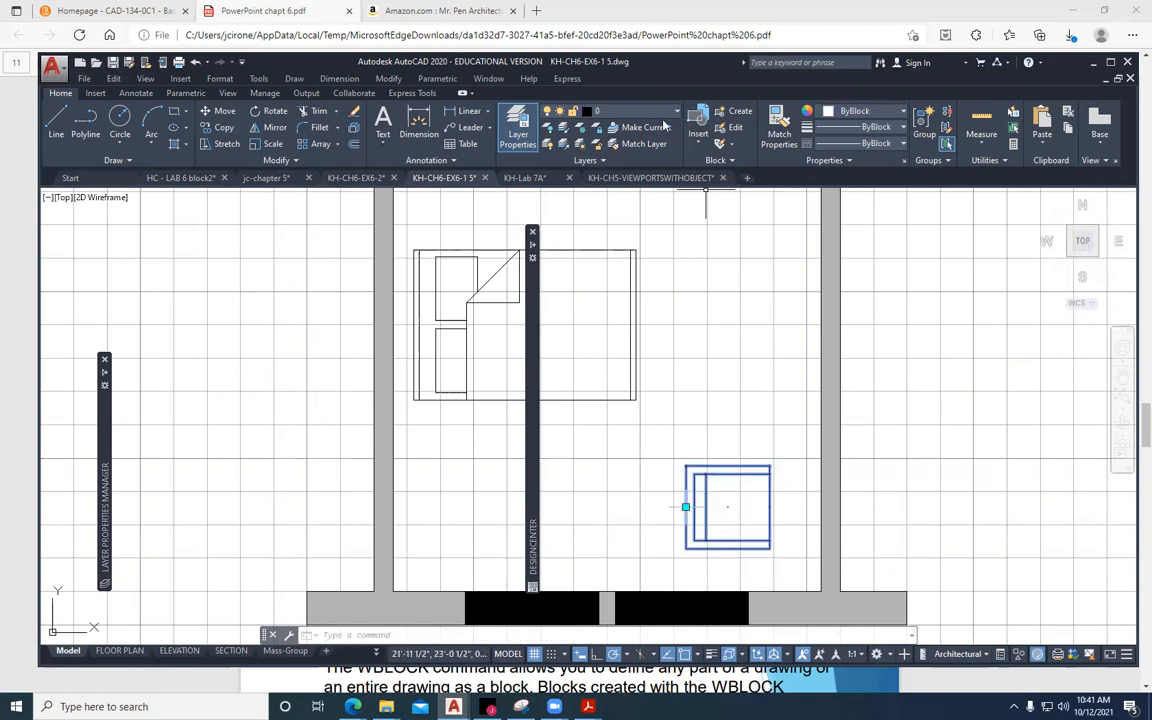
{"action": "left_click", "coordinate": [600, 111]}
{"action": "left_click", "coordinate": [625, 144]}
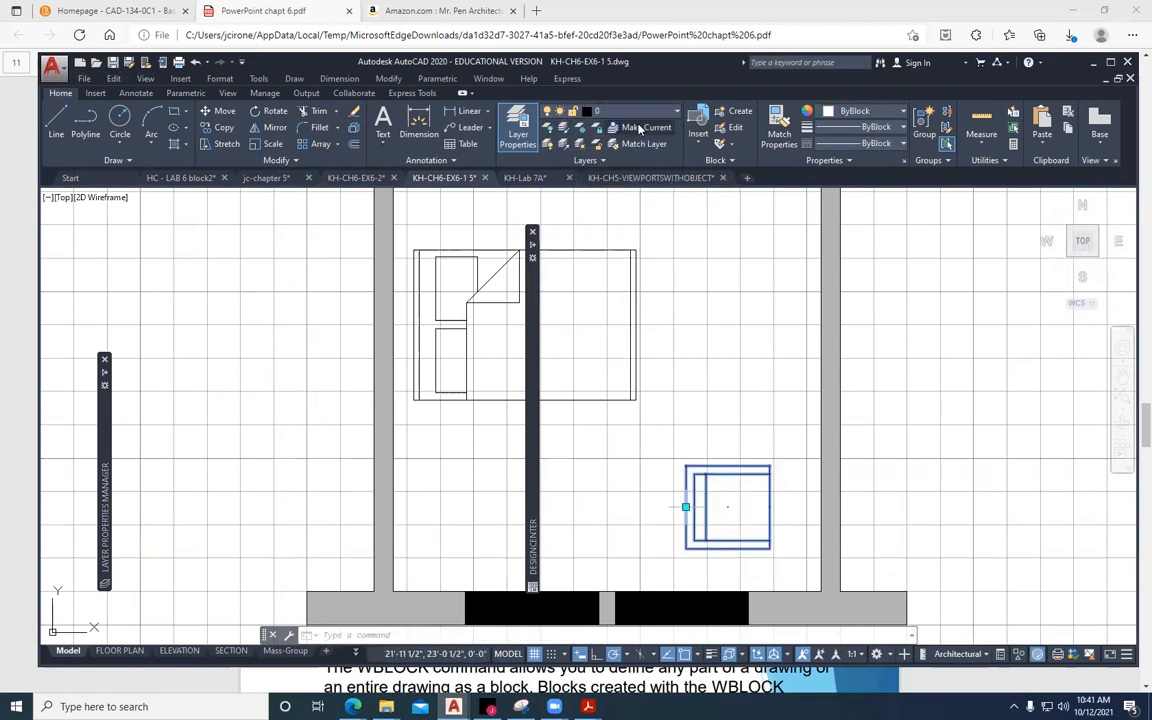
{"action": "key", "text": "Escape"}
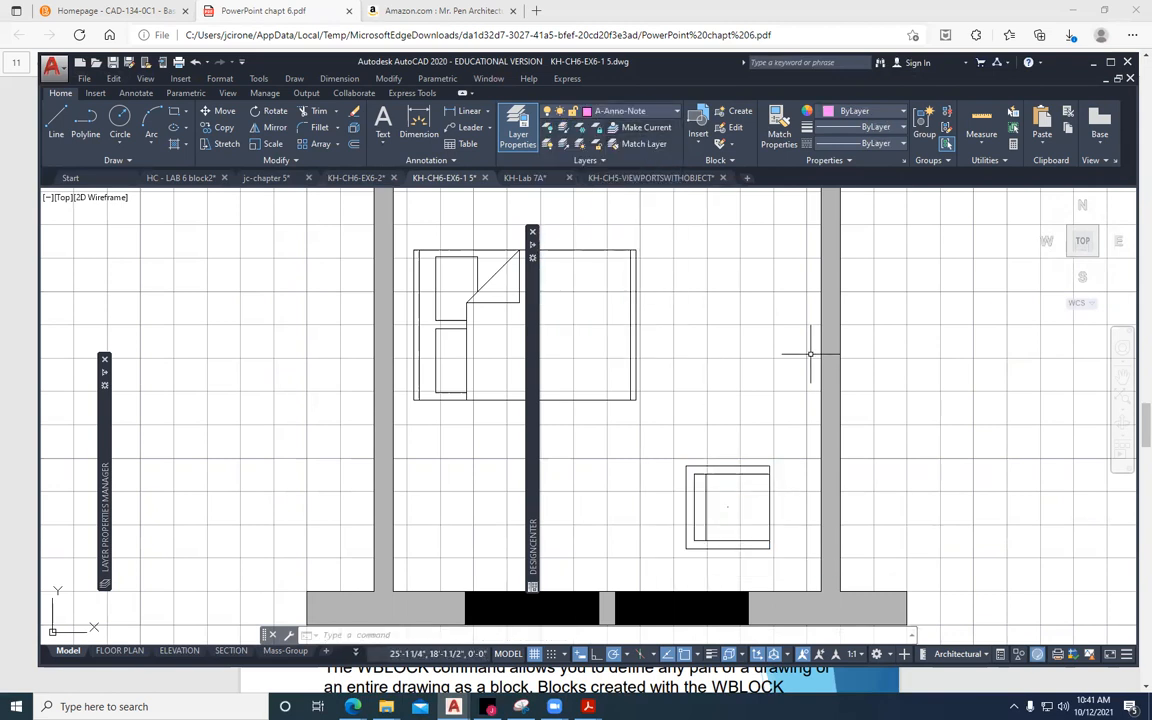
Set the color of the bedroom chair to ByLayer and clear the selection.
{"action": "left_click", "coordinate": [792, 460]}
{"action": "left_click", "coordinate": [664, 558]}
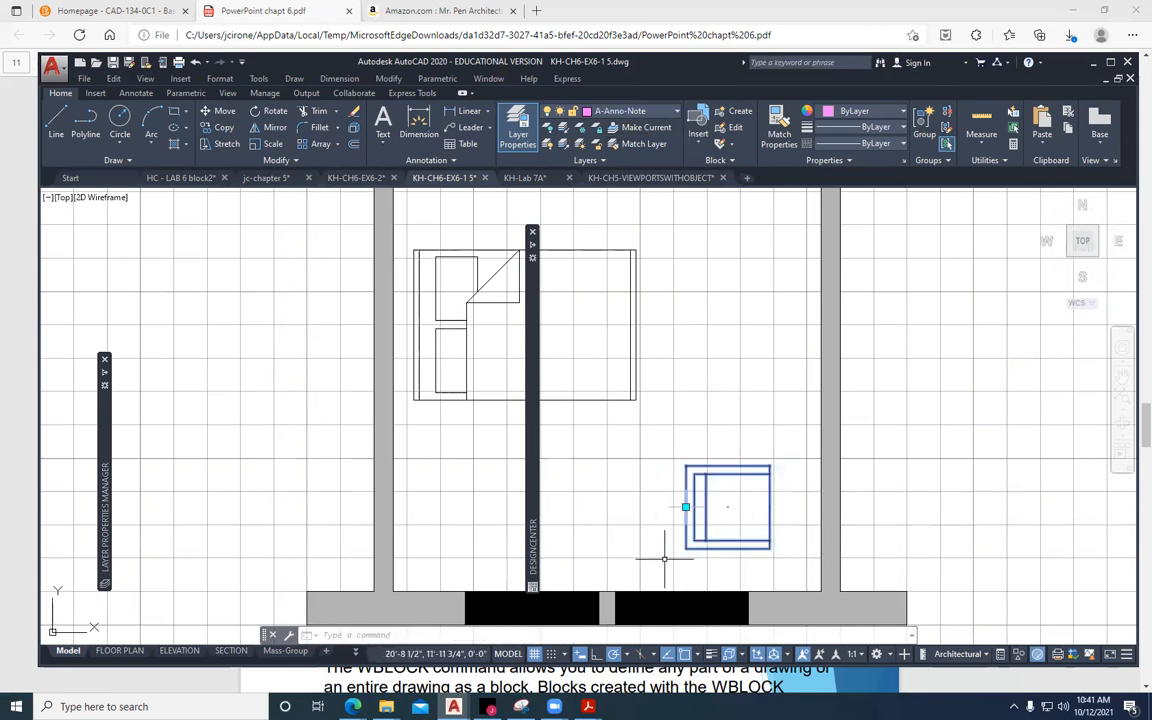
{"action": "left_click", "coordinate": [895, 111]}
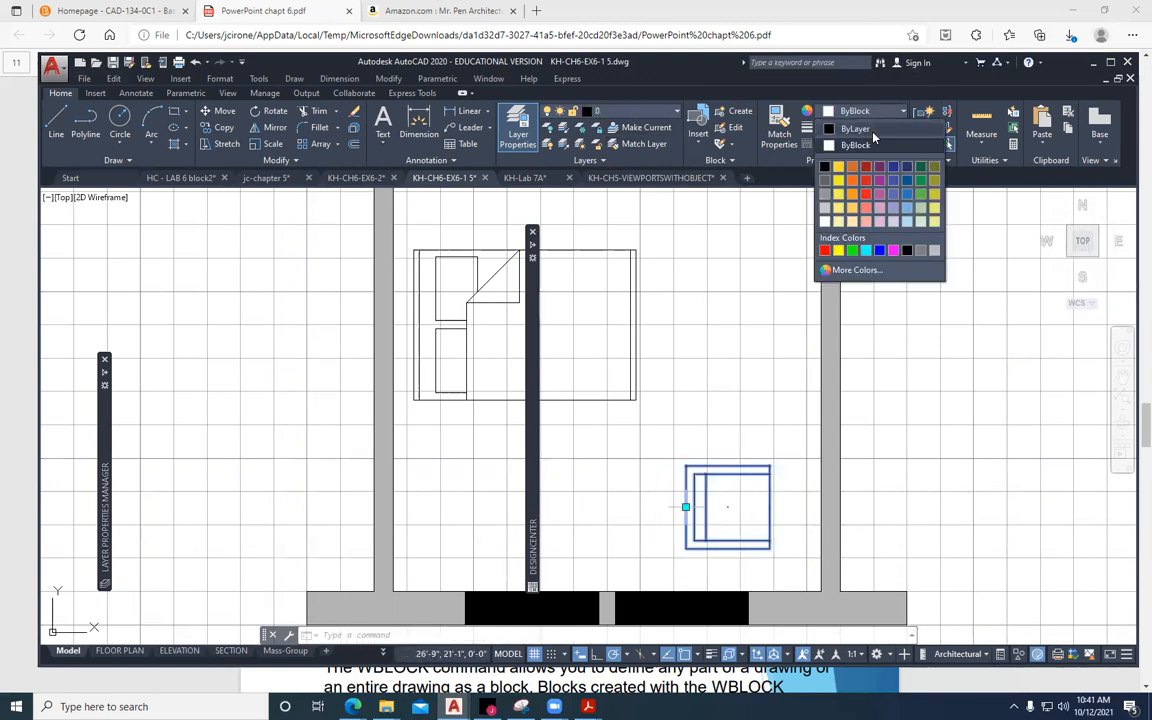
{"action": "left_click", "coordinate": [855, 129]}
{"action": "key", "text": "Escape"}
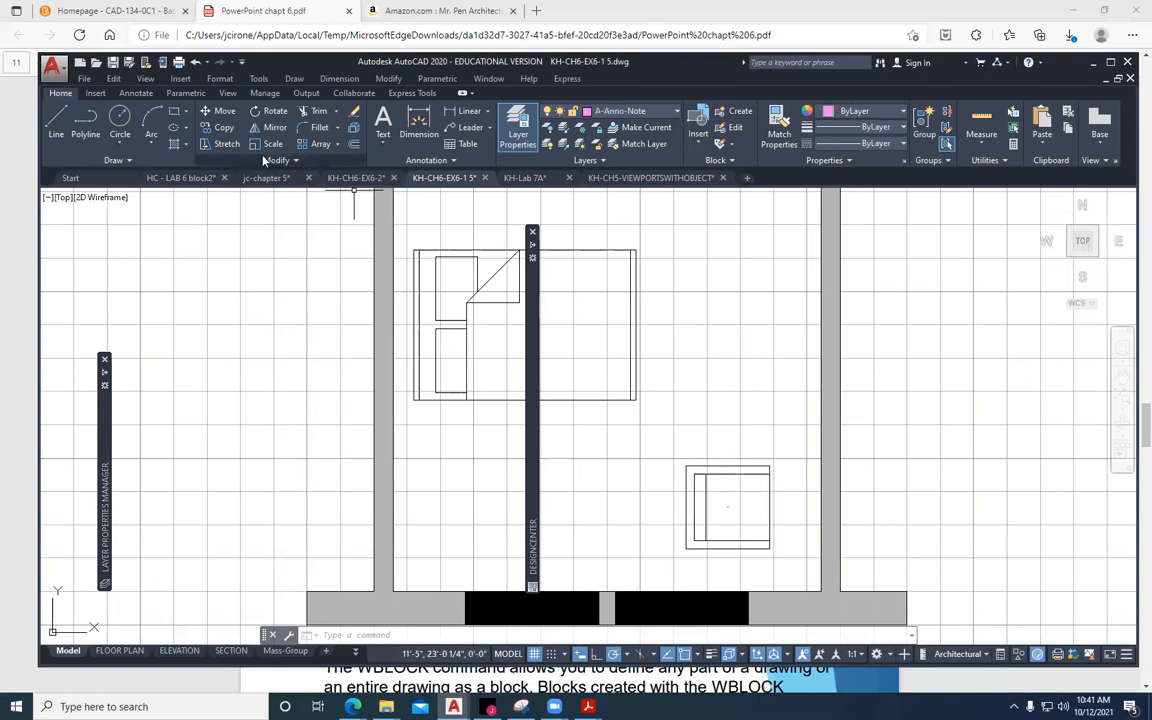
Start a block definition named "joes chair" with its base point at the middle of the bedroom chair's back edge.
{"action": "left_click", "coordinate": [96, 93]}
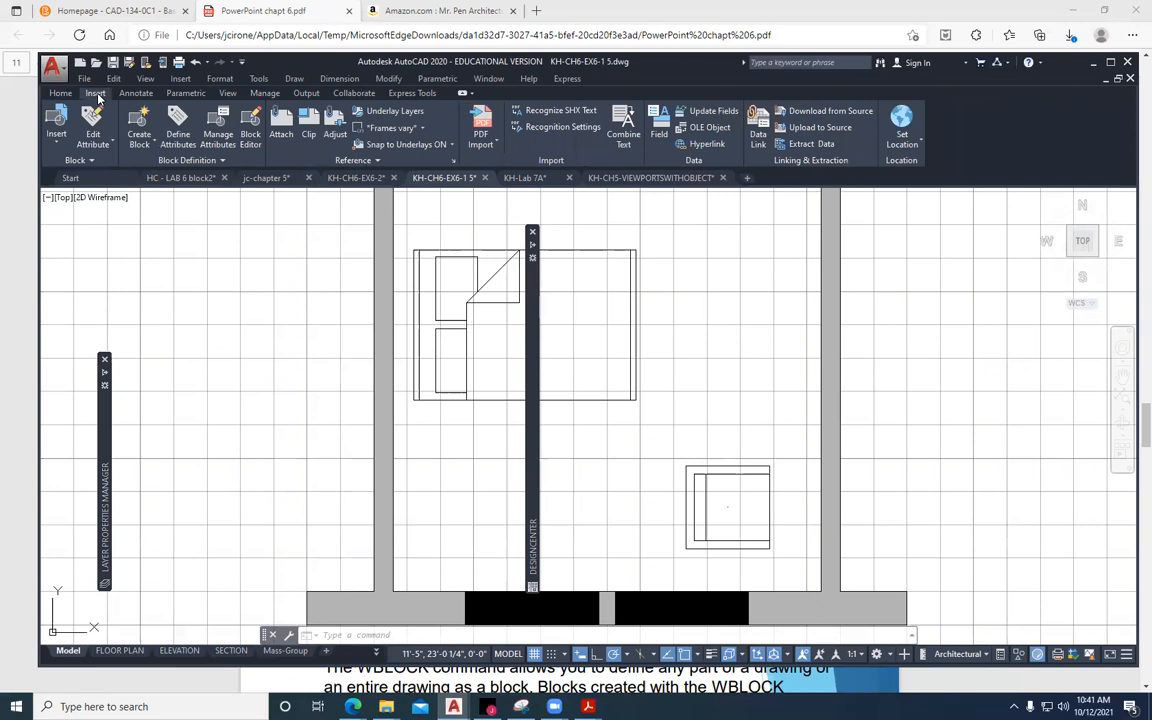
{"action": "left_click", "coordinate": [140, 132]}
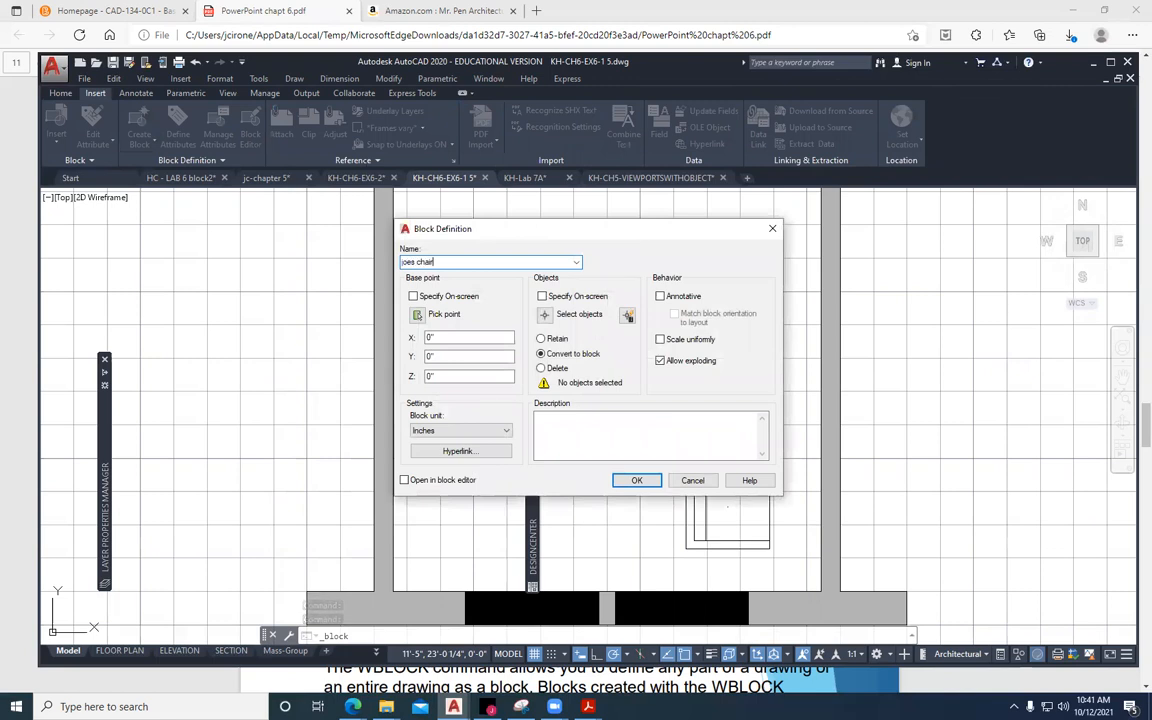
{"action": "left_click", "coordinate": [413, 297]}
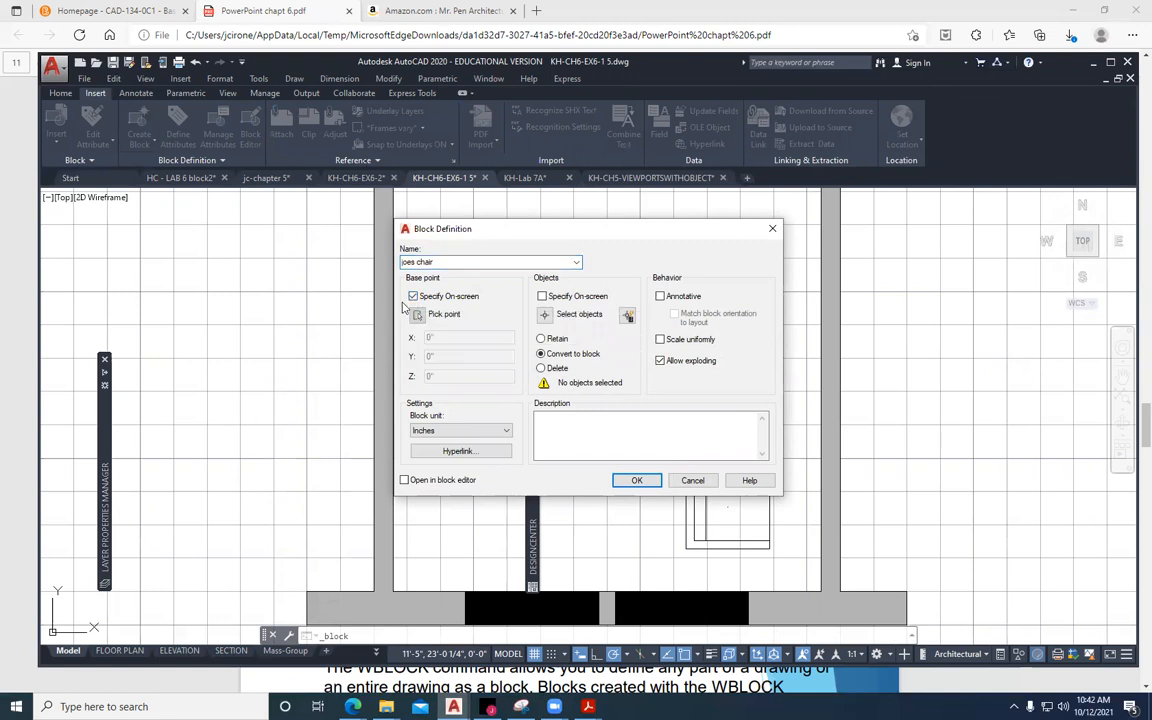
{"action": "left_click", "coordinate": [413, 297]}
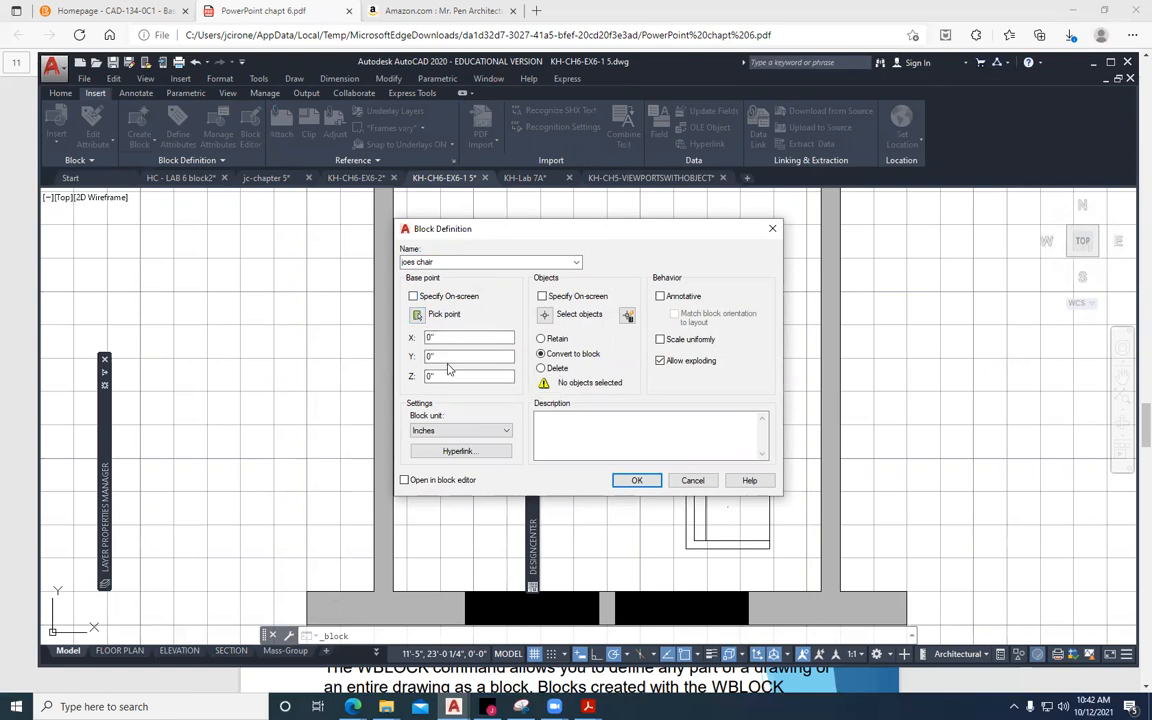
{"action": "left_click", "coordinate": [417, 314]}
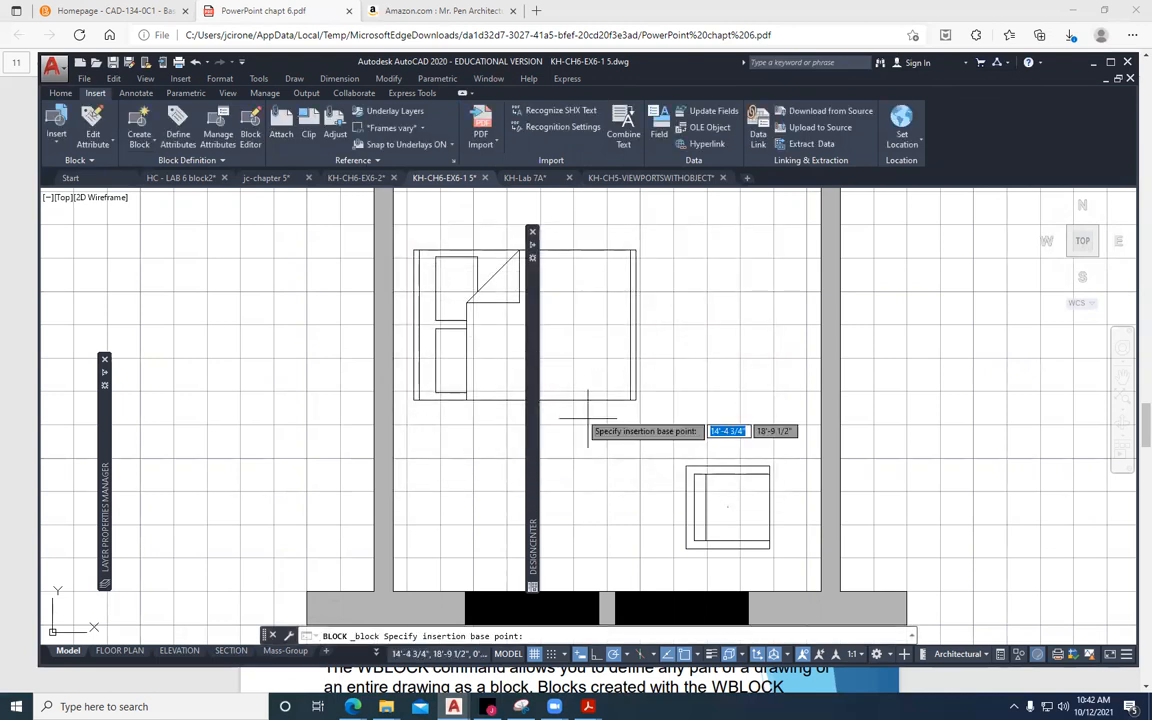
{"action": "left_click", "coordinate": [686, 509]}
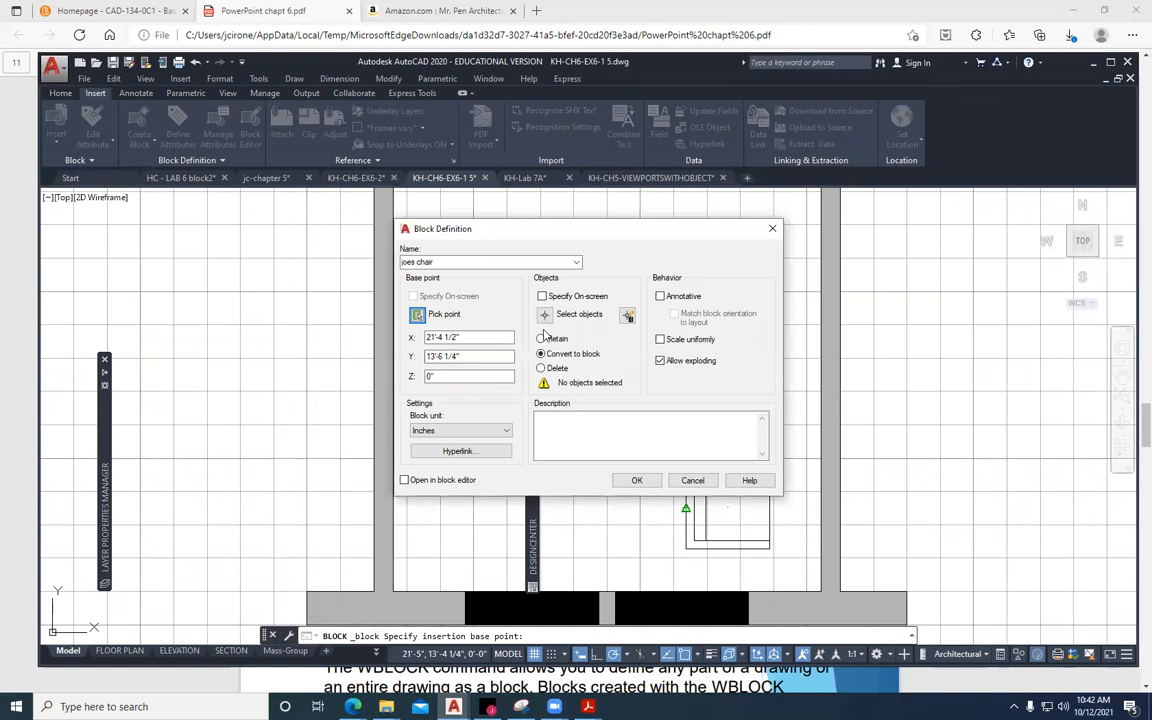
Use the bedroom chair as the block's object, describe it as "lounge chair", retain the original, and create the block.
{"action": "left_click", "coordinate": [545, 315]}
{"action": "left_click", "coordinate": [678, 458]}
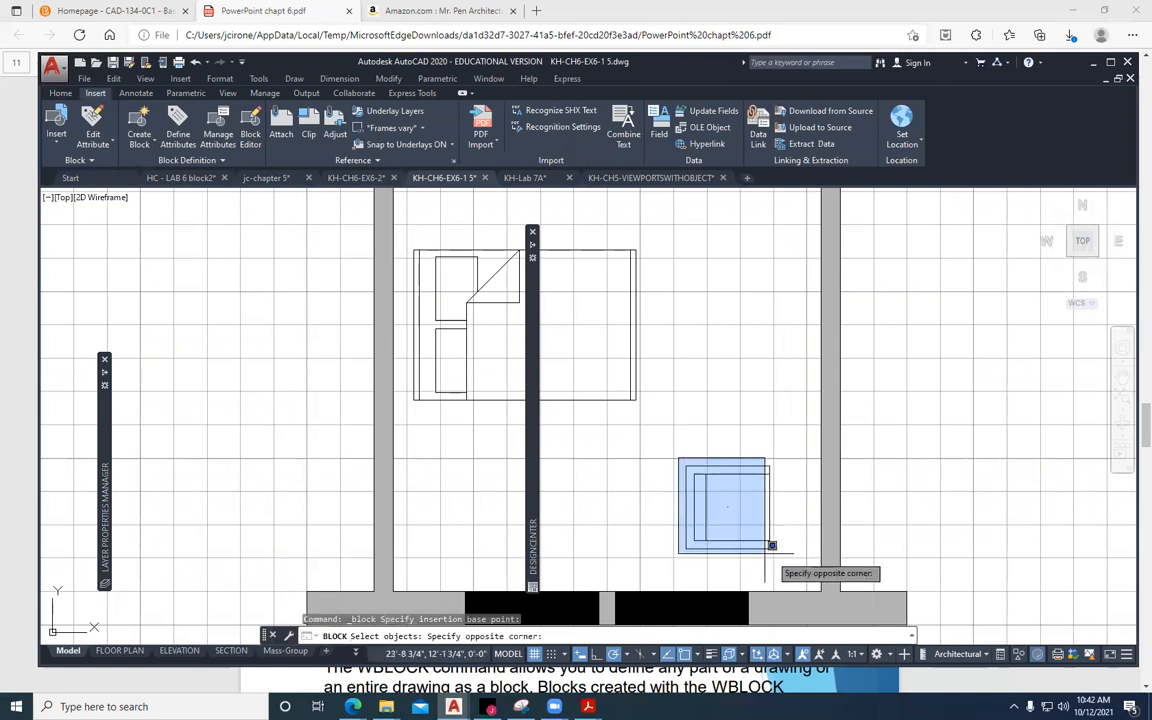
{"action": "left_click", "coordinate": [783, 556]}
{"action": "key", "text": "Return"}
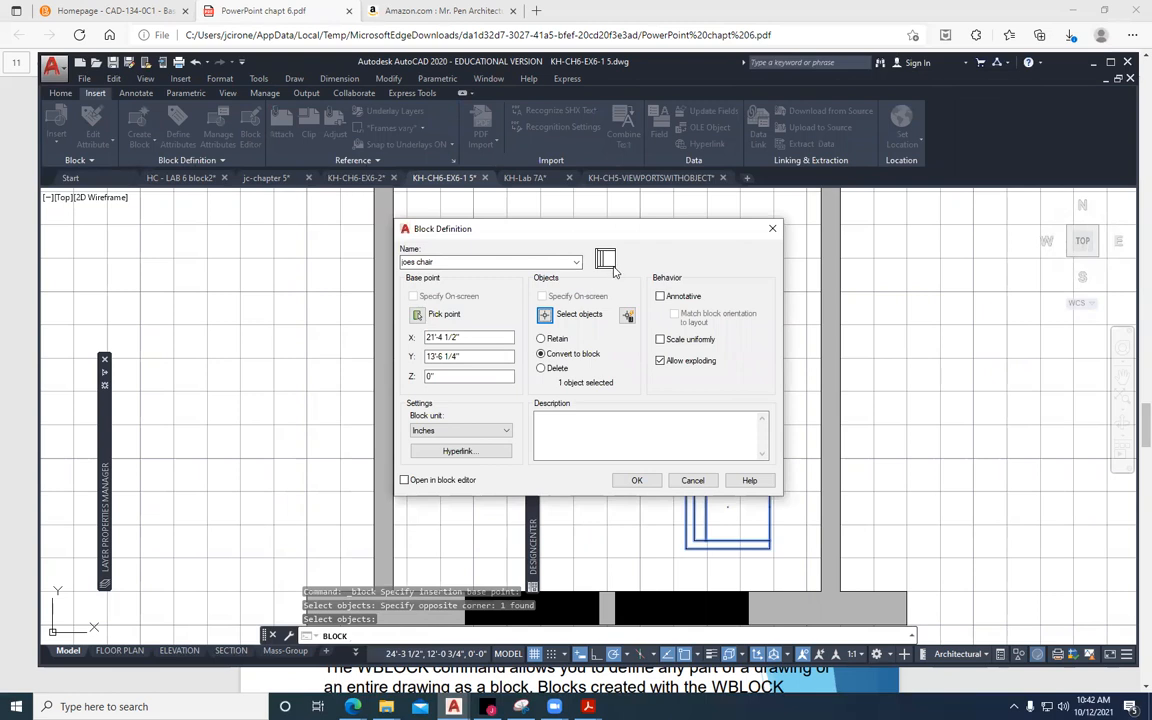
{"action": "left_click", "coordinate": [562, 427]}
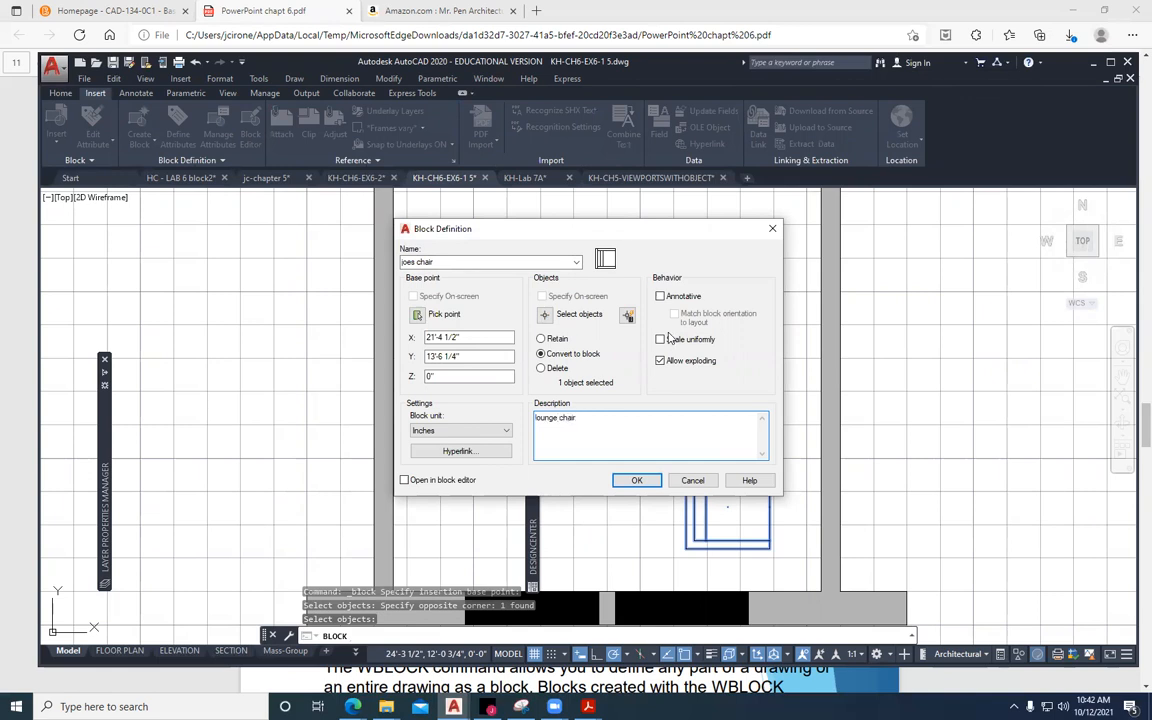
{"action": "left_click", "coordinate": [542, 339]}
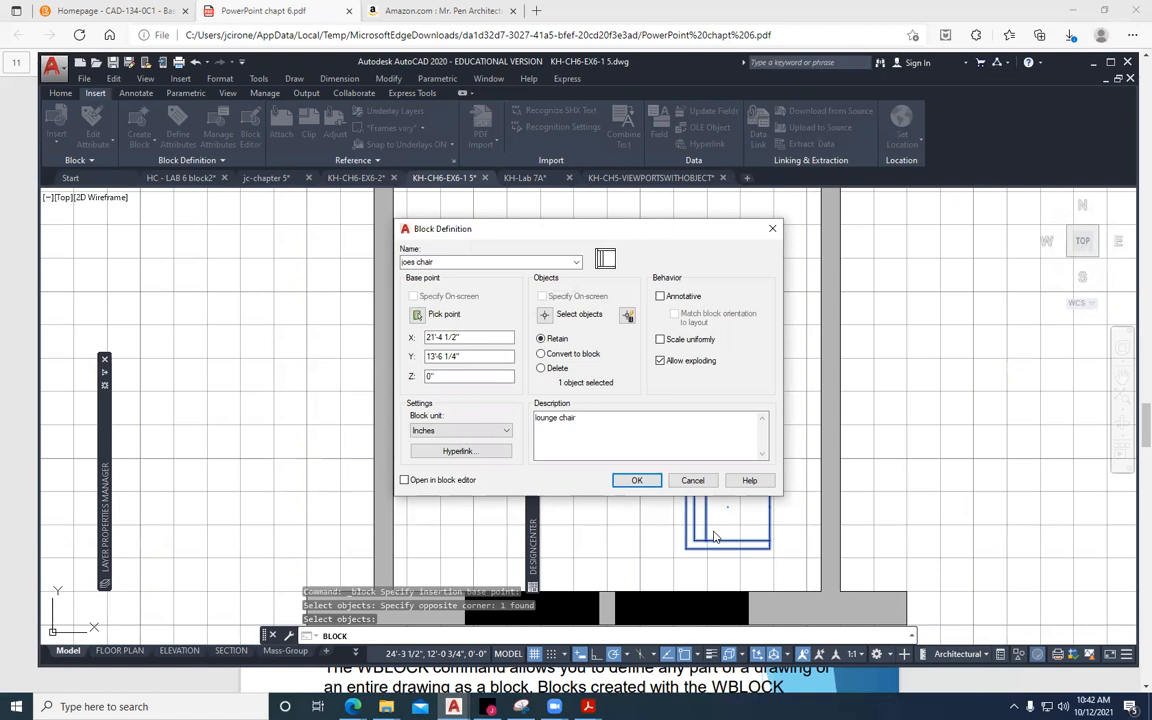
{"action": "left_click", "coordinate": [636, 481]}
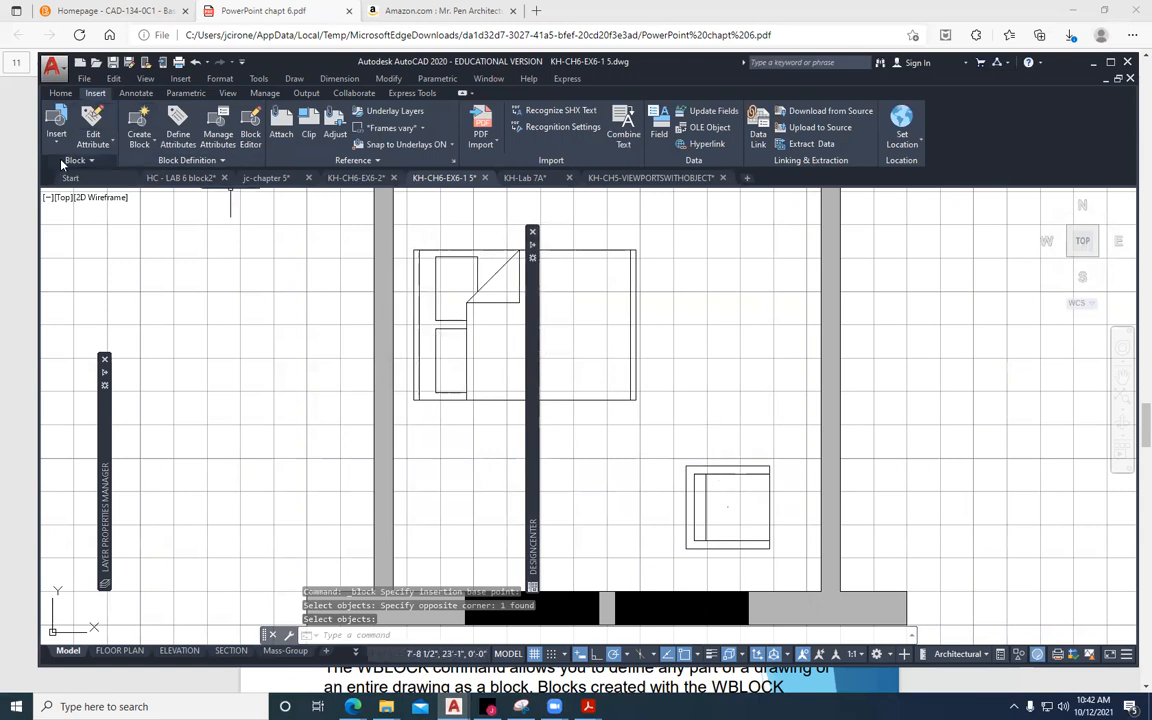
Insert the recent block "joes chair" outside the bedroom's left wall, level with the bed.
{"action": "left_click", "coordinate": [57, 128]}
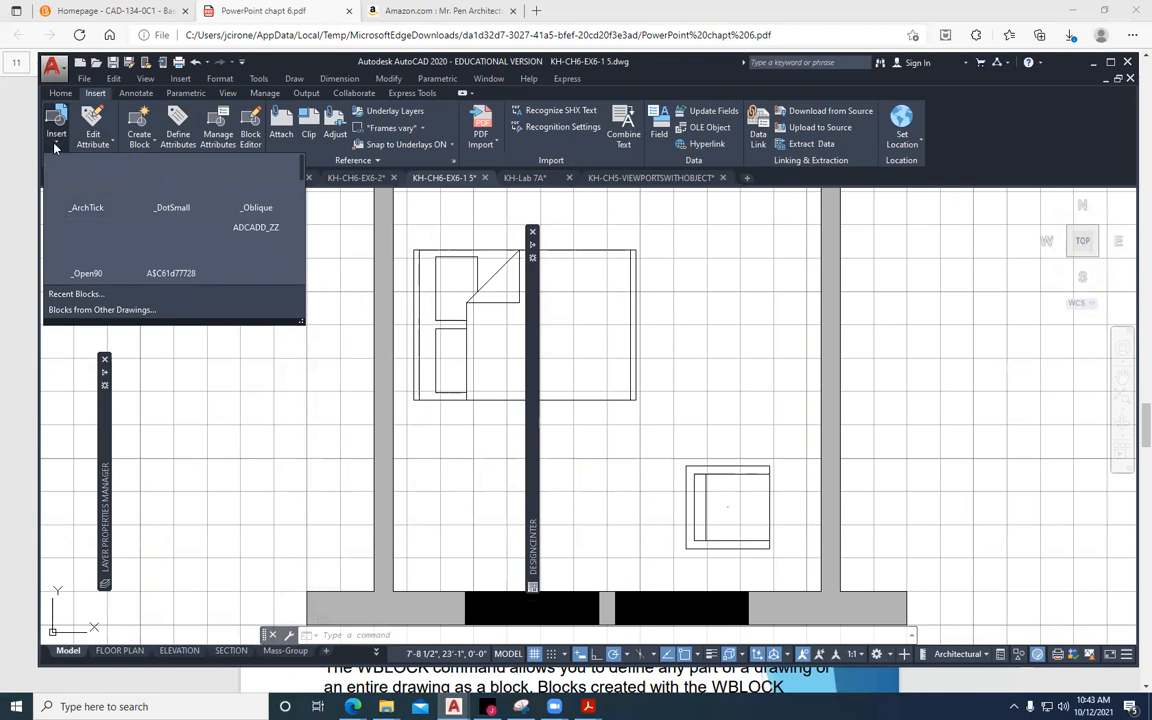
{"action": "left_click", "coordinate": [80, 294]}
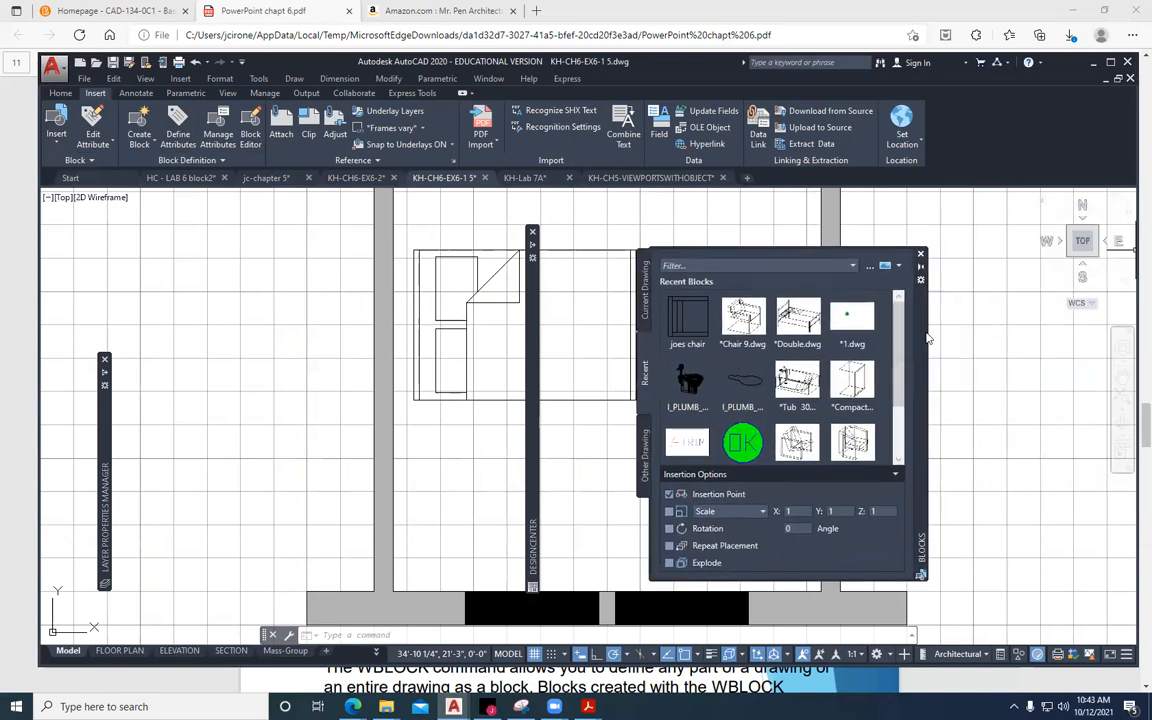
{"action": "left_click", "coordinate": [680, 330]}
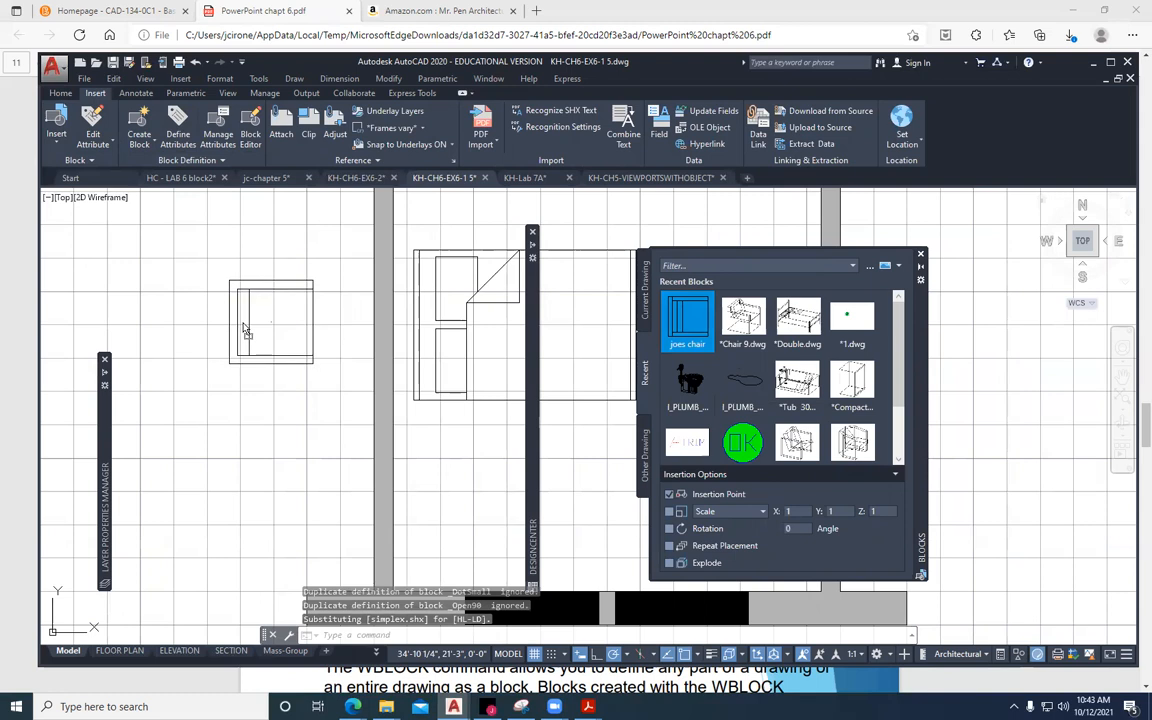
{"action": "left_click", "coordinate": [241, 333]}
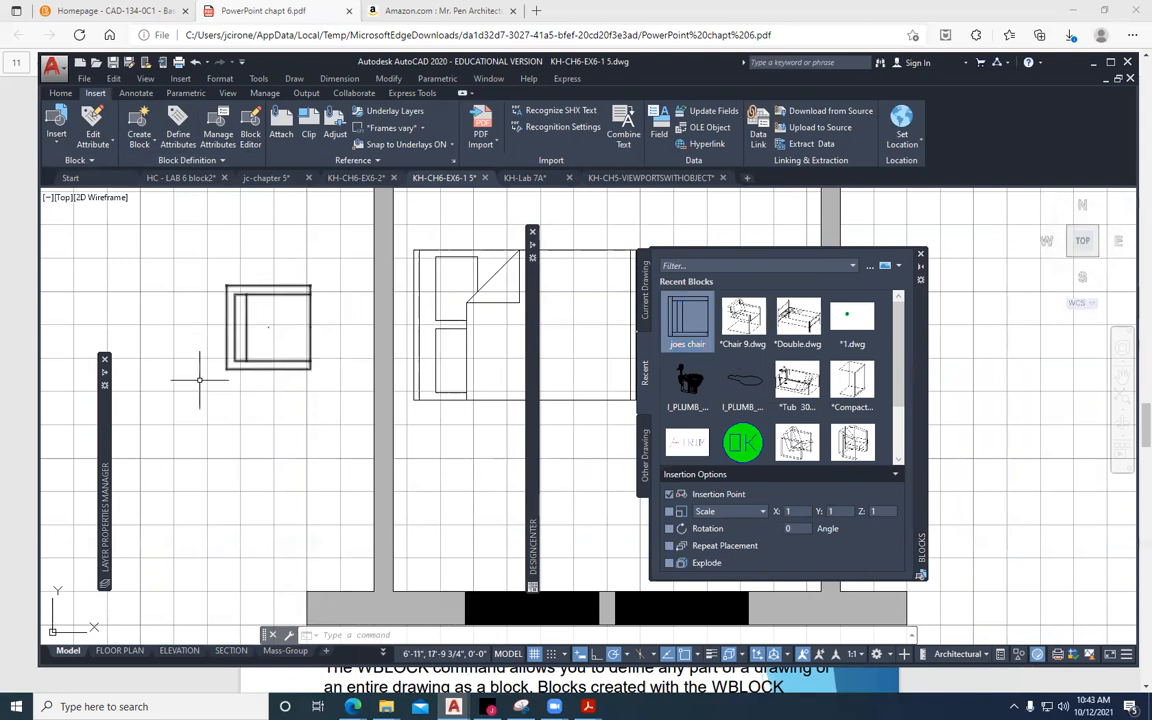
Insert a second "joes chair" block directly below the first one outside the left wall.
{"action": "left_click", "coordinate": [60, 93]}
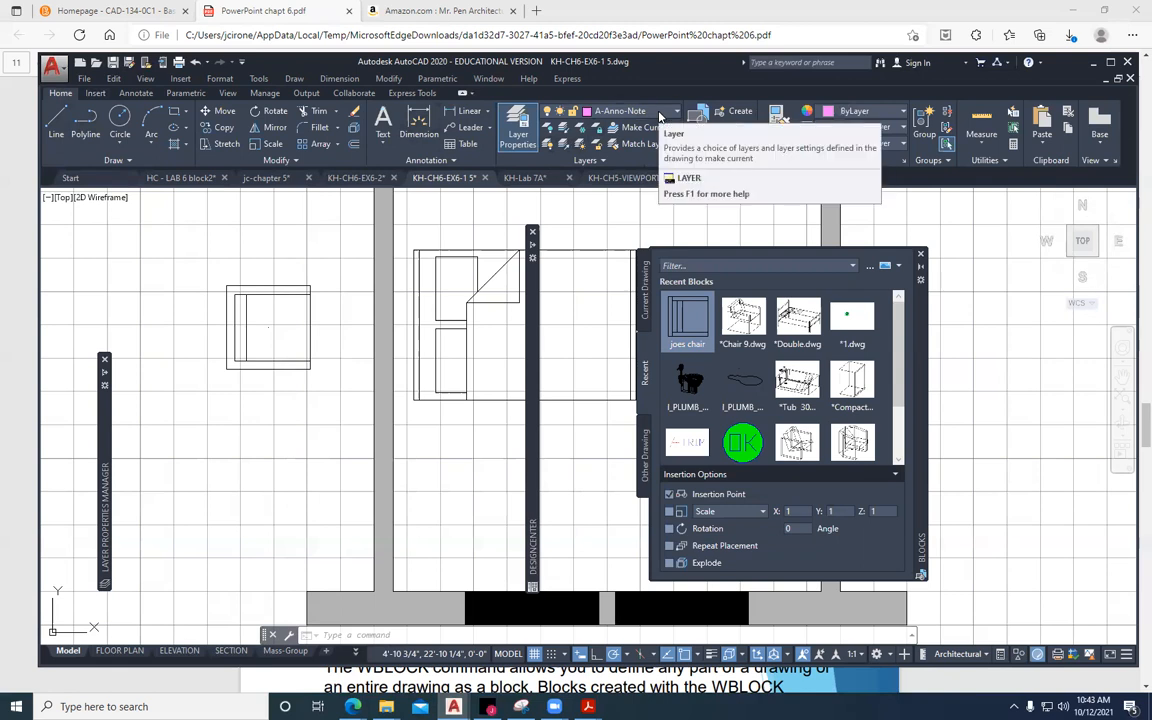
{"action": "left_click", "coordinate": [659, 116]}
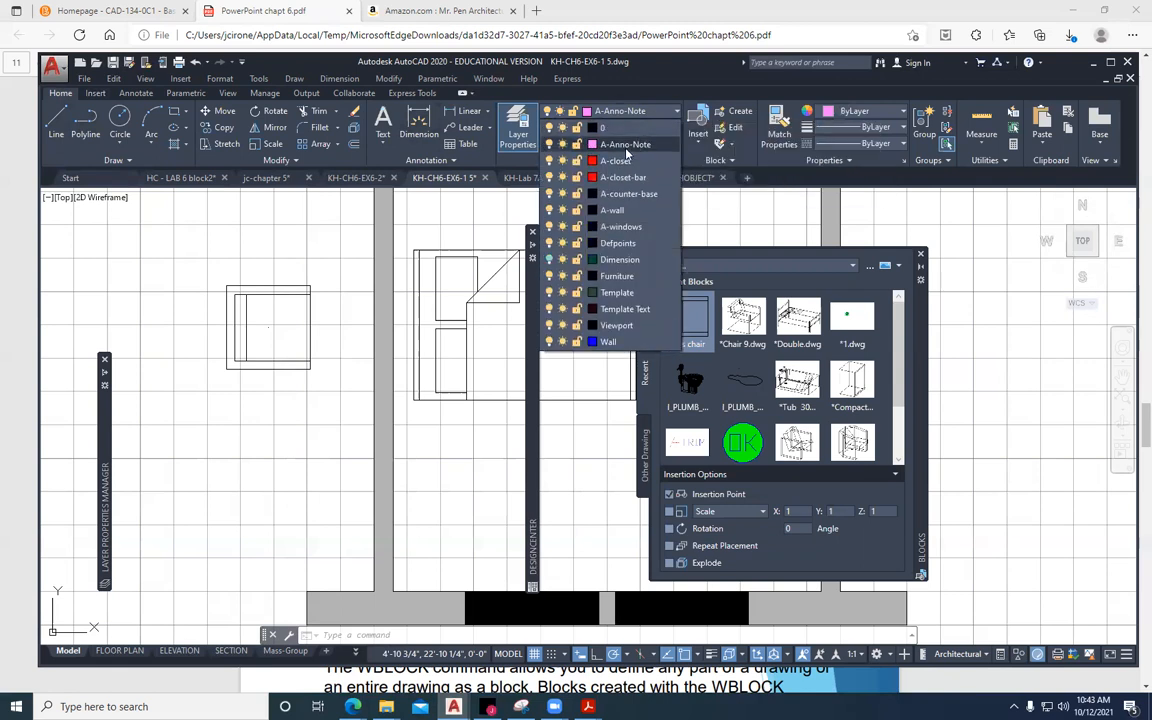
{"action": "left_click", "coordinate": [562, 132]}
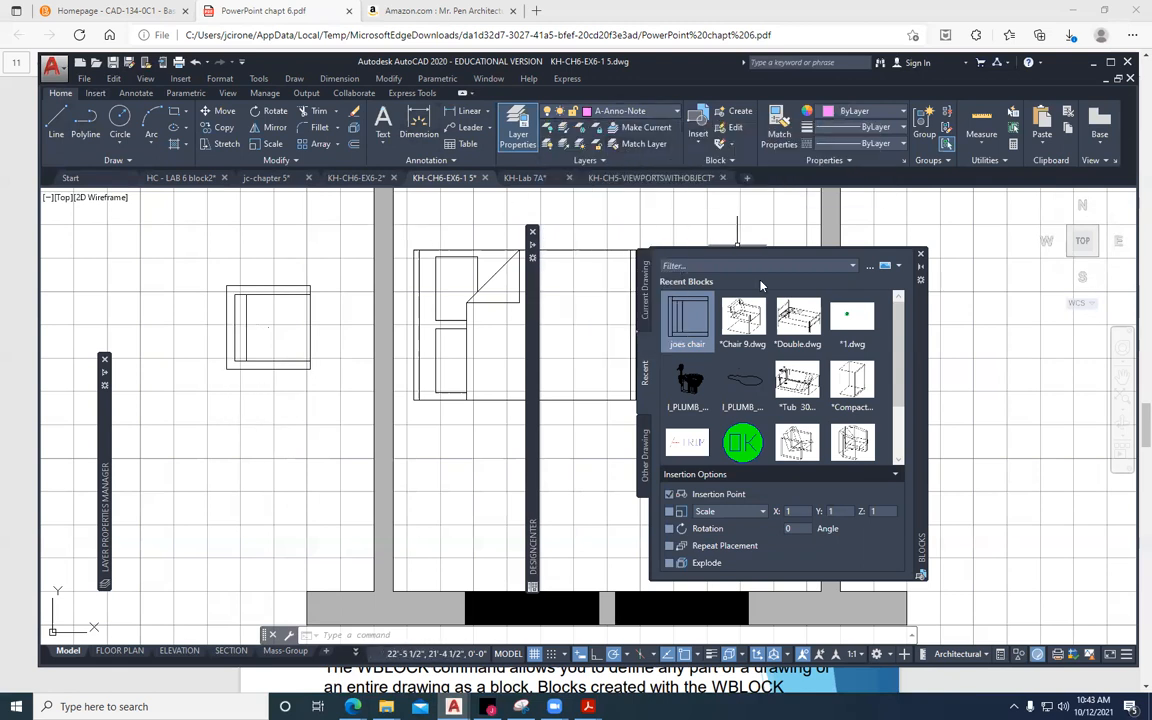
{"action": "mouse_move", "coordinate": [688, 316]}
{"action": "left_mouse_down"}
{"action": "mouse_move", "coordinate": [255, 459]}
{"action": "mouse_move", "coordinate": [214, 485]}
{"action": "left_mouse_up"}
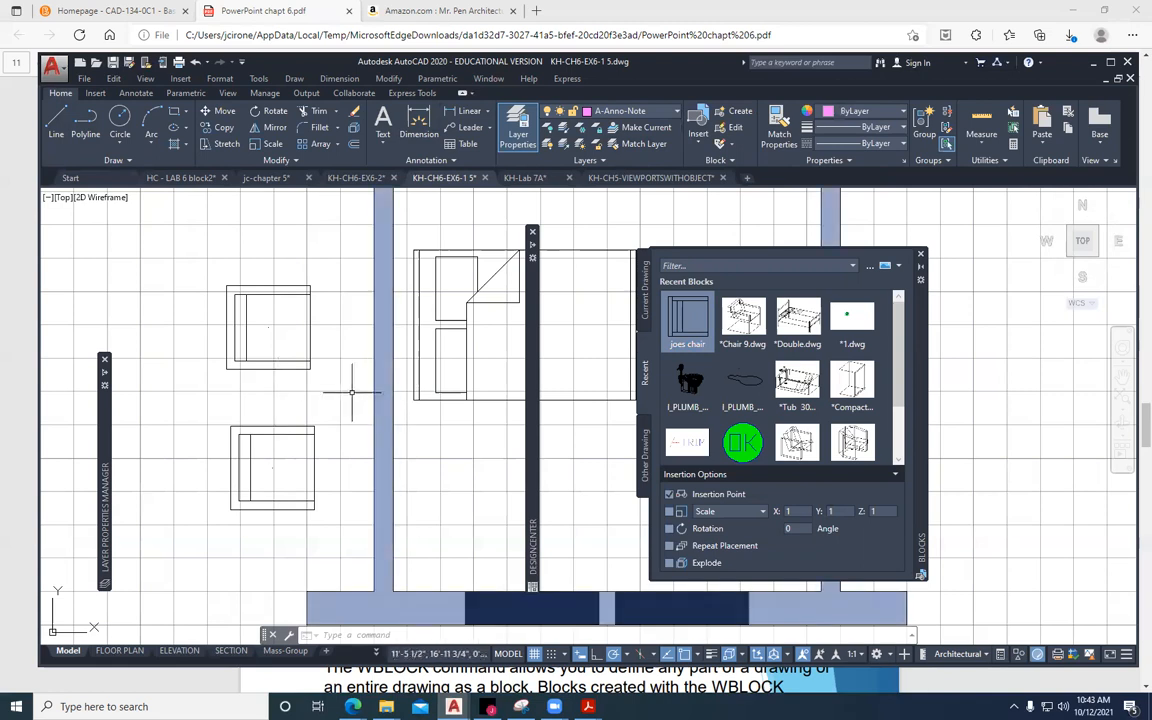
{"action": "left_click", "coordinate": [314, 388]}
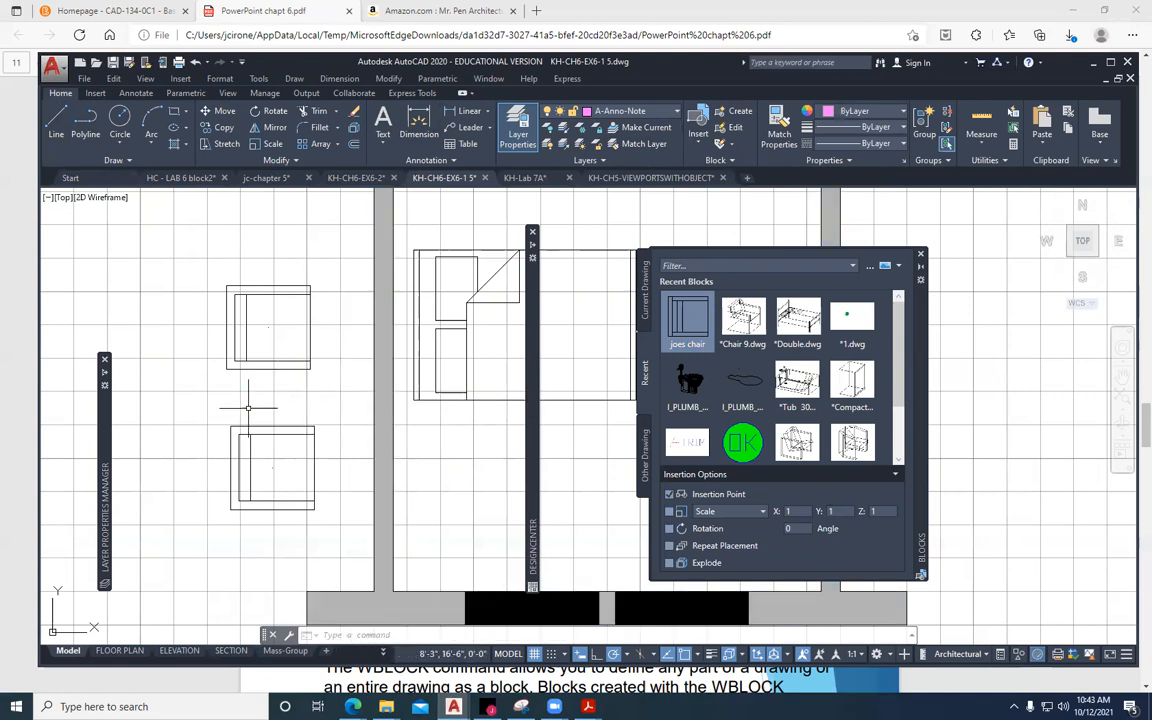
Check the layer and color properties of the upper inserted chair, then close the Blocks palette.
{"action": "left_click", "coordinate": [249, 360]}
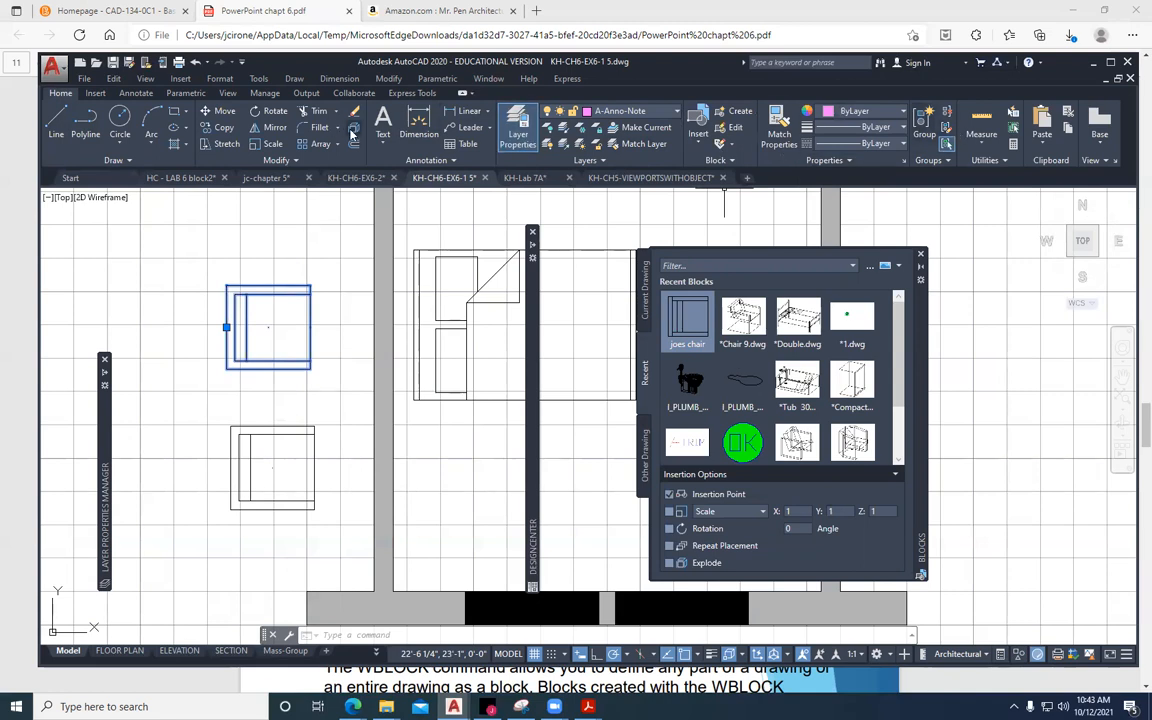
{"action": "key", "text": "Escape"}
{"action": "left_click", "coordinate": [228, 327]}
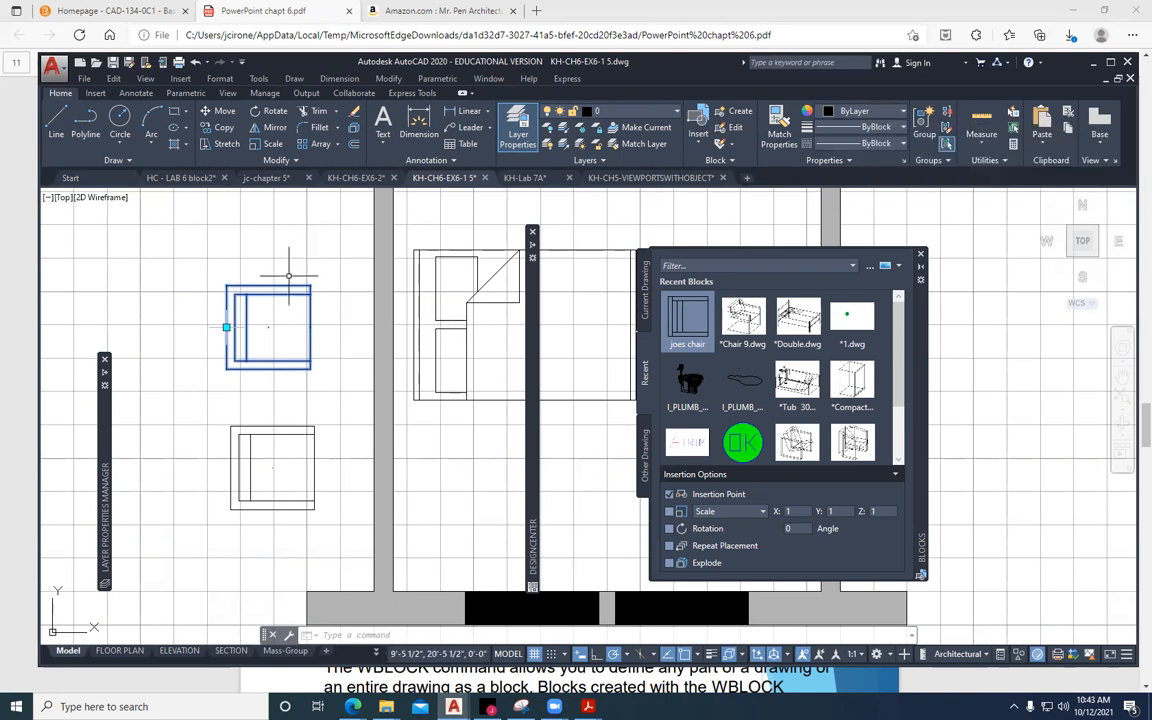
{"action": "key", "text": "Escape"}
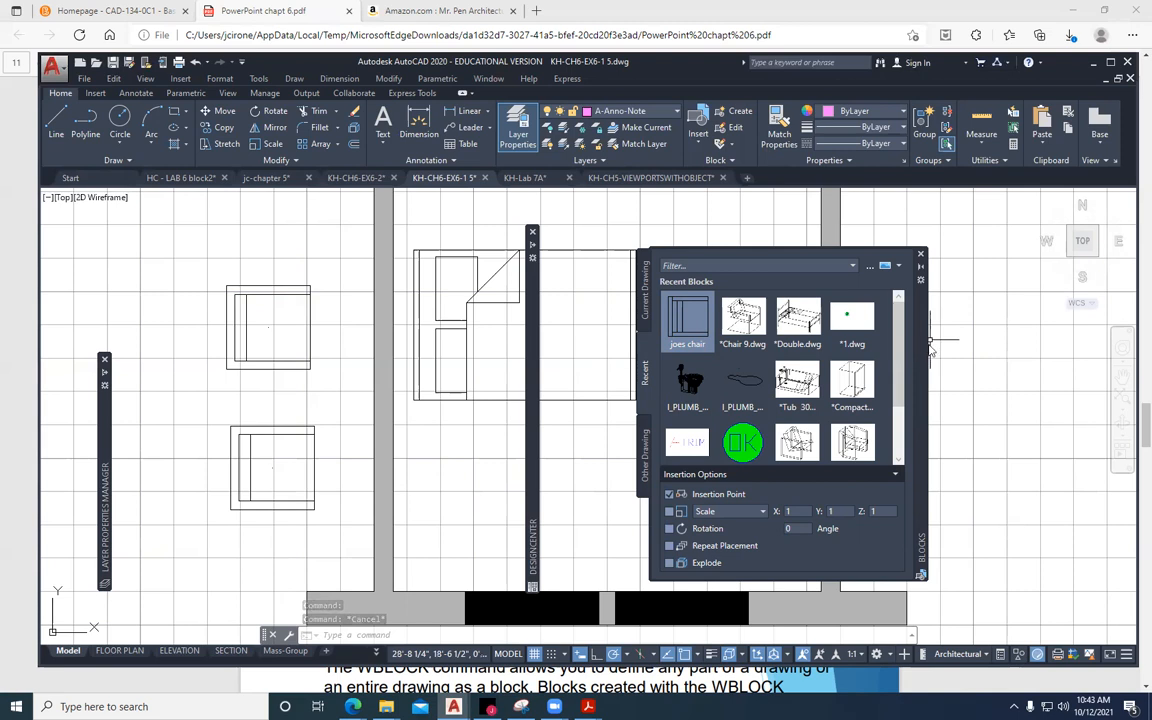
{"action": "left_click", "coordinate": [921, 254]}
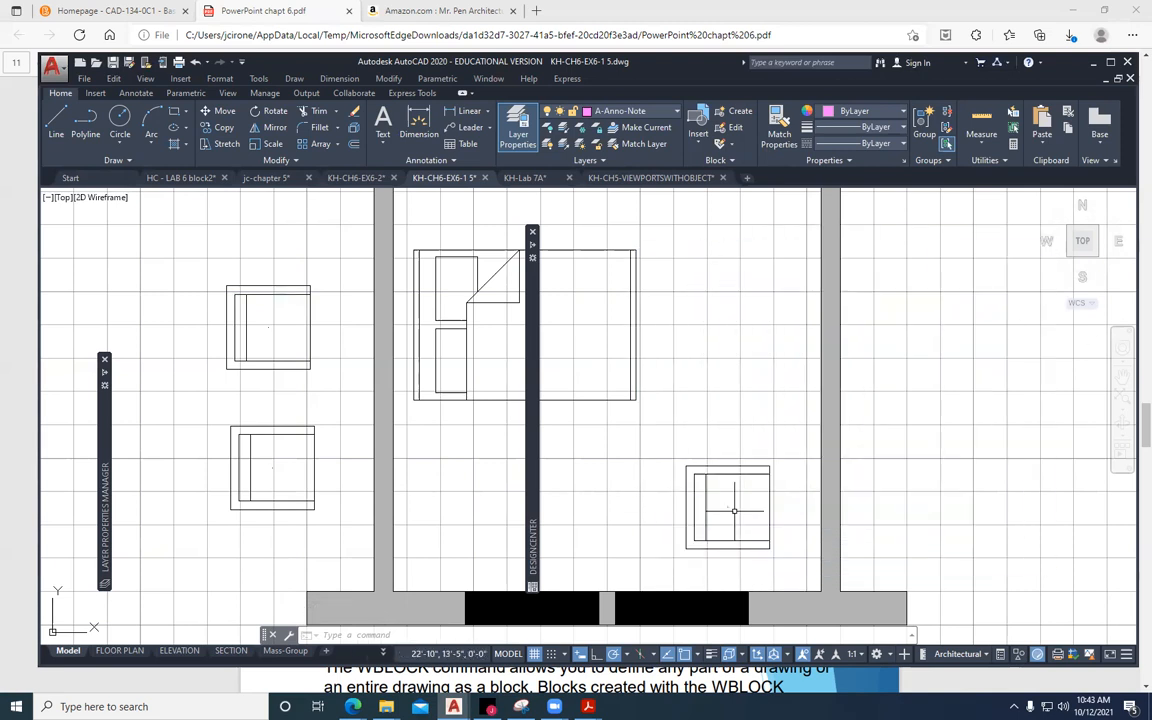
Draw a circle with a radius of about 9 inches on the seat of the bedroom chair.
{"action": "mouse_move", "coordinate": [742, 518]}
{"action": "middle_mouse_down"}
{"action": "mouse_move", "coordinate": [727, 360]}
{"action": "mouse_move", "coordinate": [701, 321]}
{"action": "mouse_move", "coordinate": [691, 341]}
{"action": "middle_mouse_up"}
{"action": "scroll", "coordinate": [727, 347], "scroll_direction": "up", "scroll_amount": 3}
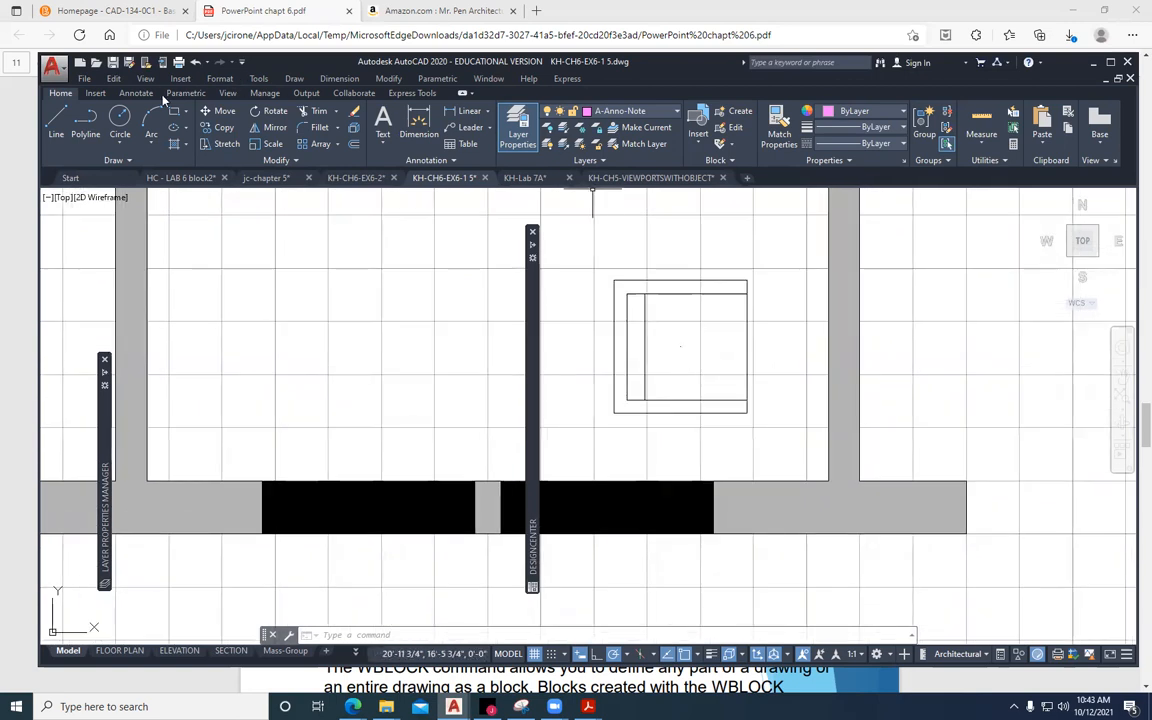
{"action": "left_click", "coordinate": [119, 120]}
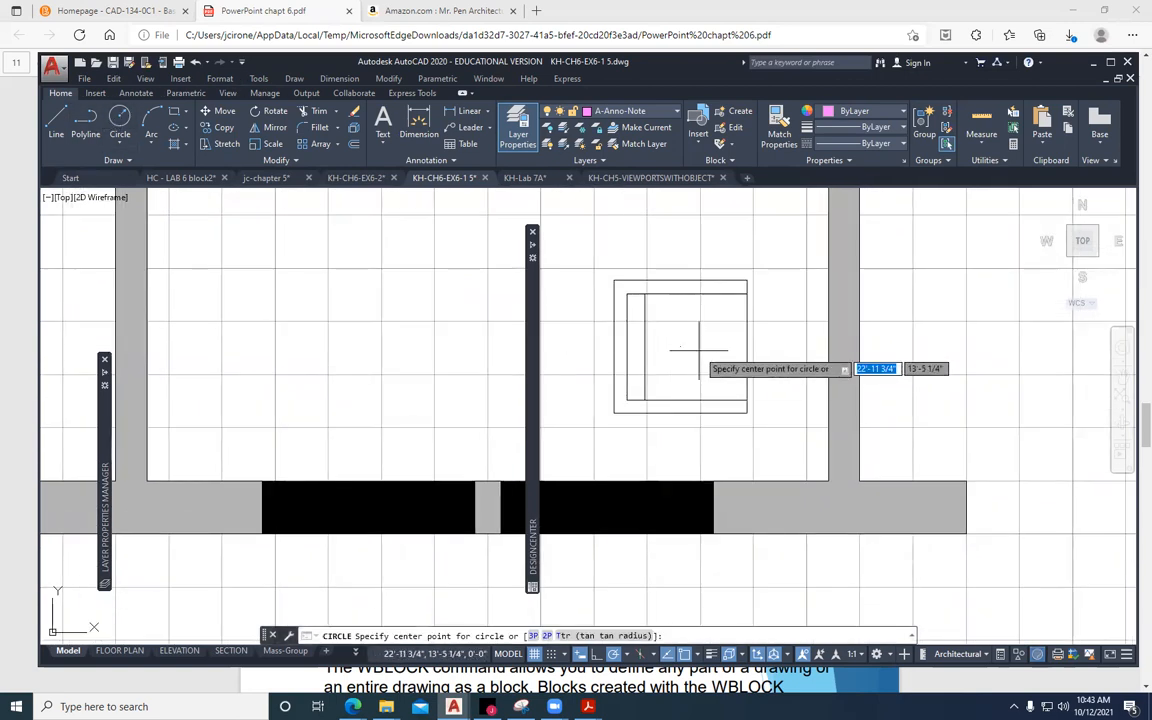
{"action": "left_click", "coordinate": [697, 347]}
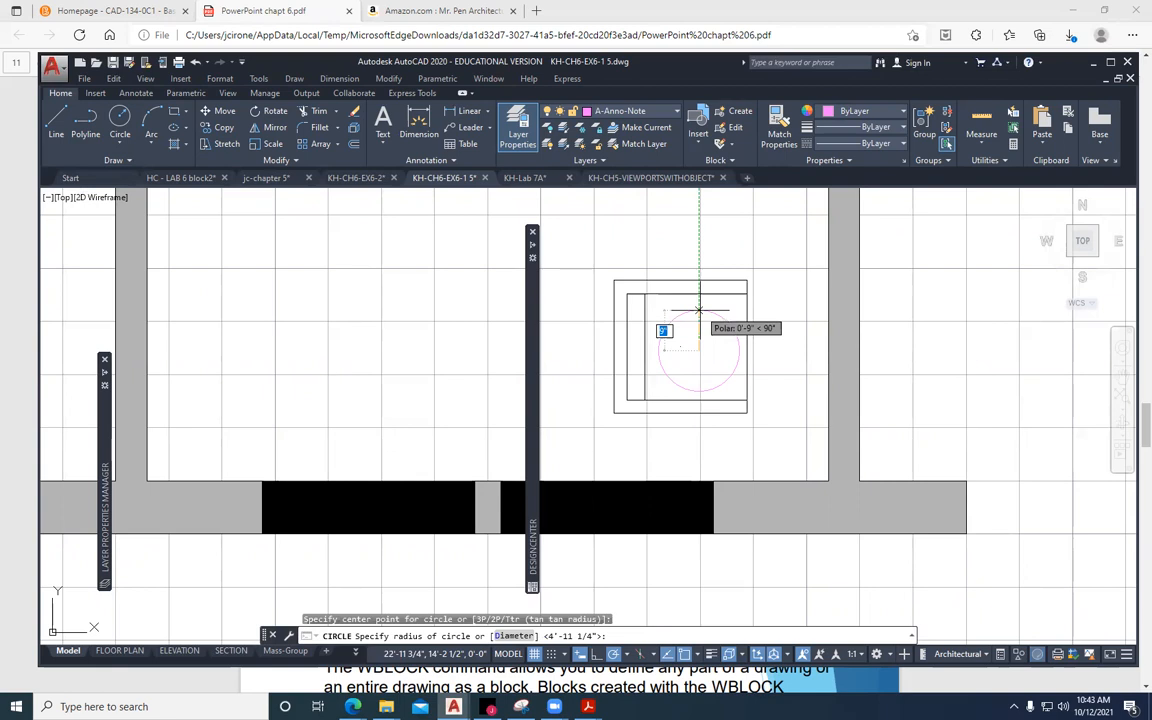
{"action": "left_click", "coordinate": [730, 324]}
{"action": "scroll", "coordinate": [420, 478], "scroll_direction": "down", "scroll_amount": 2}
{"action": "middle_click_drag", "start_coordinate": [463, 411], "coordinate": [670, 476]}
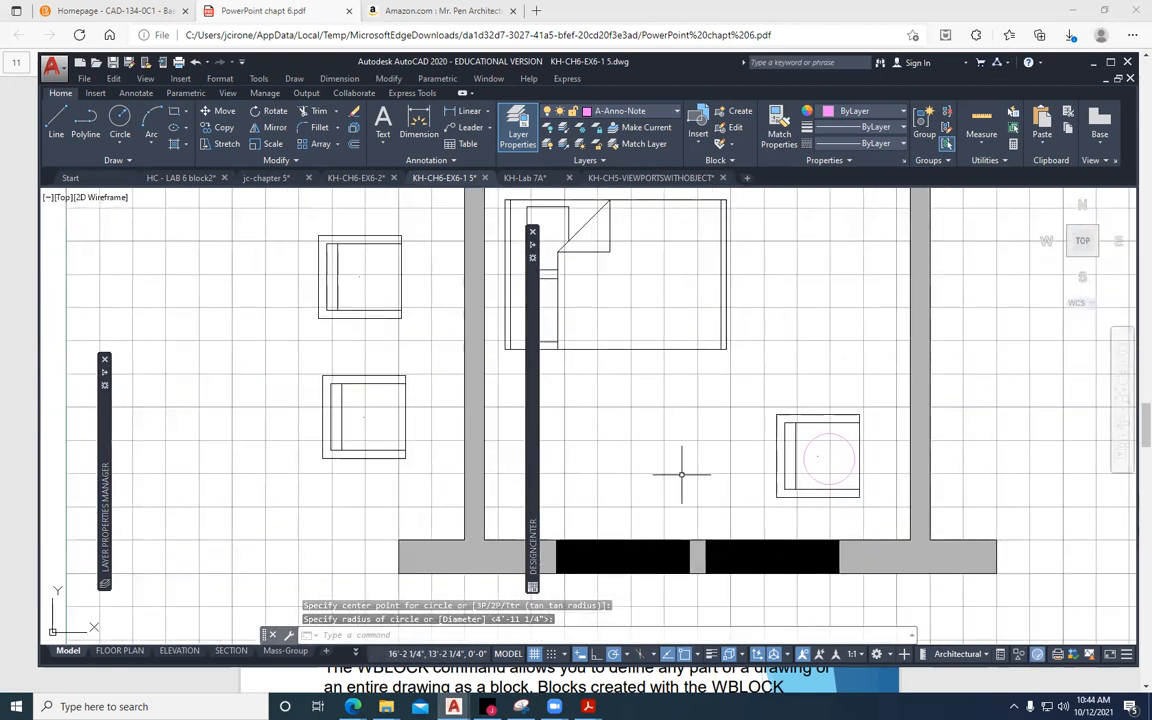
Move the circle by its center so it sits midway between the armrests of the bedroom chair.
{"action": "left_click", "coordinate": [847, 447]}
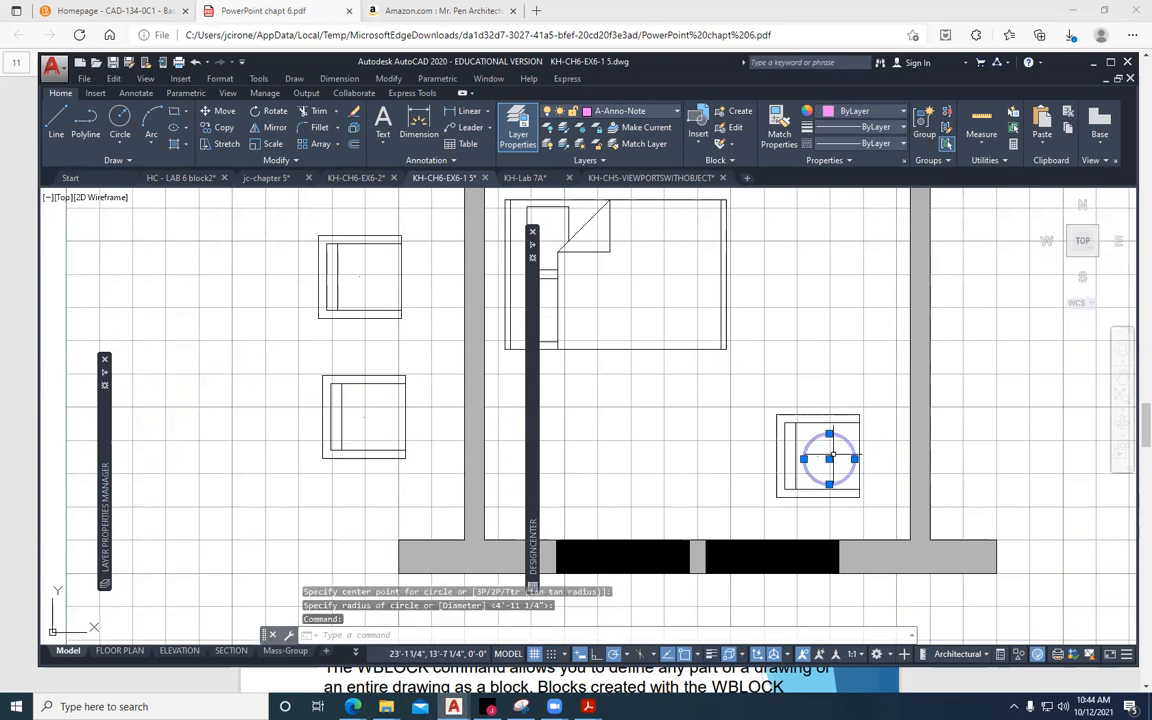
{"action": "left_click", "coordinate": [829, 459]}
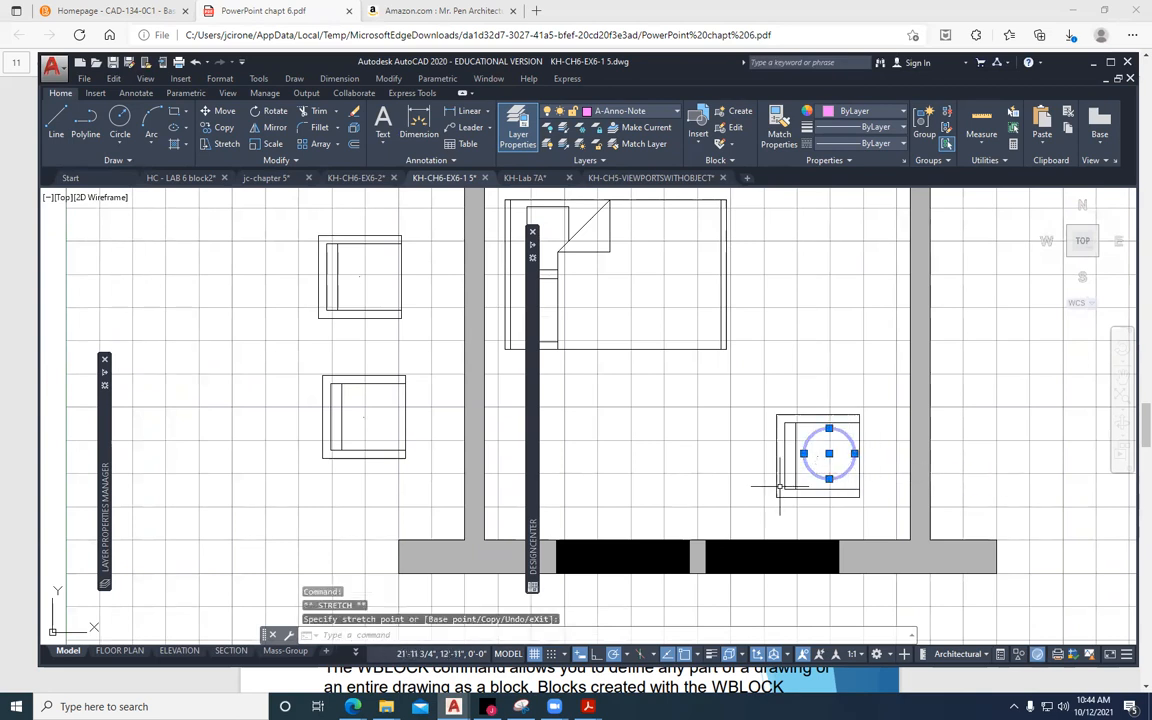
{"action": "scroll", "coordinate": [848, 477], "scroll_direction": "up", "scroll_amount": 4}
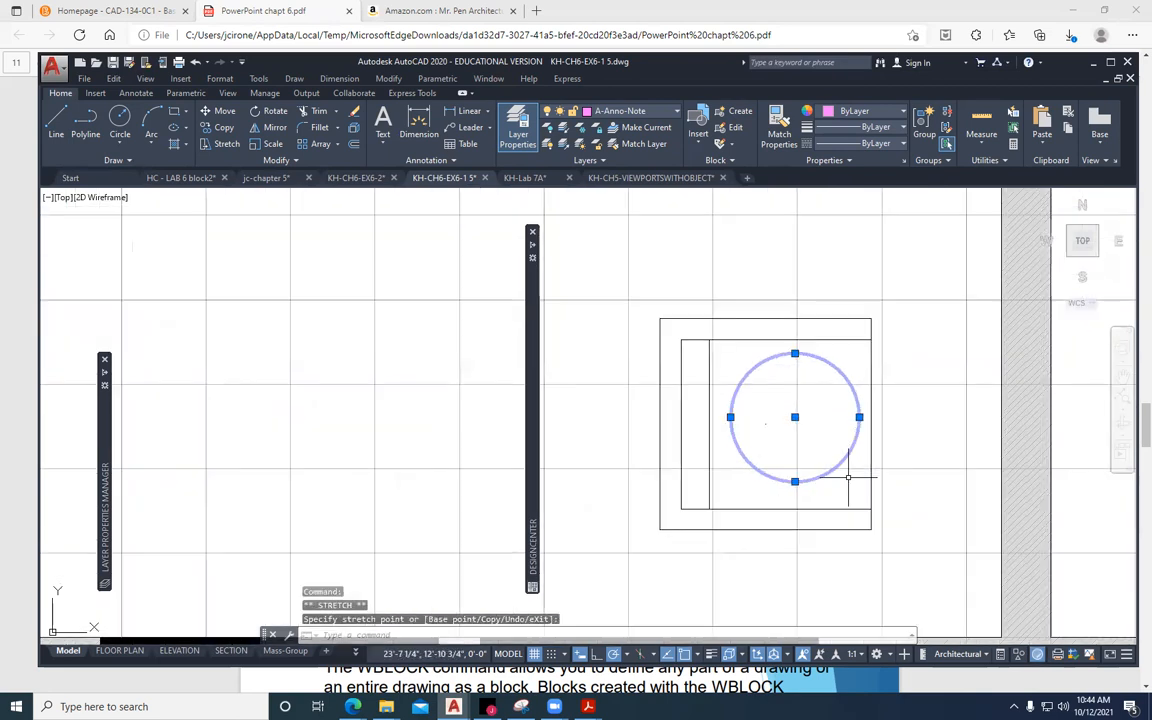
{"action": "left_click", "coordinate": [795, 417]}
{"action": "left_click", "coordinate": [795, 417]}
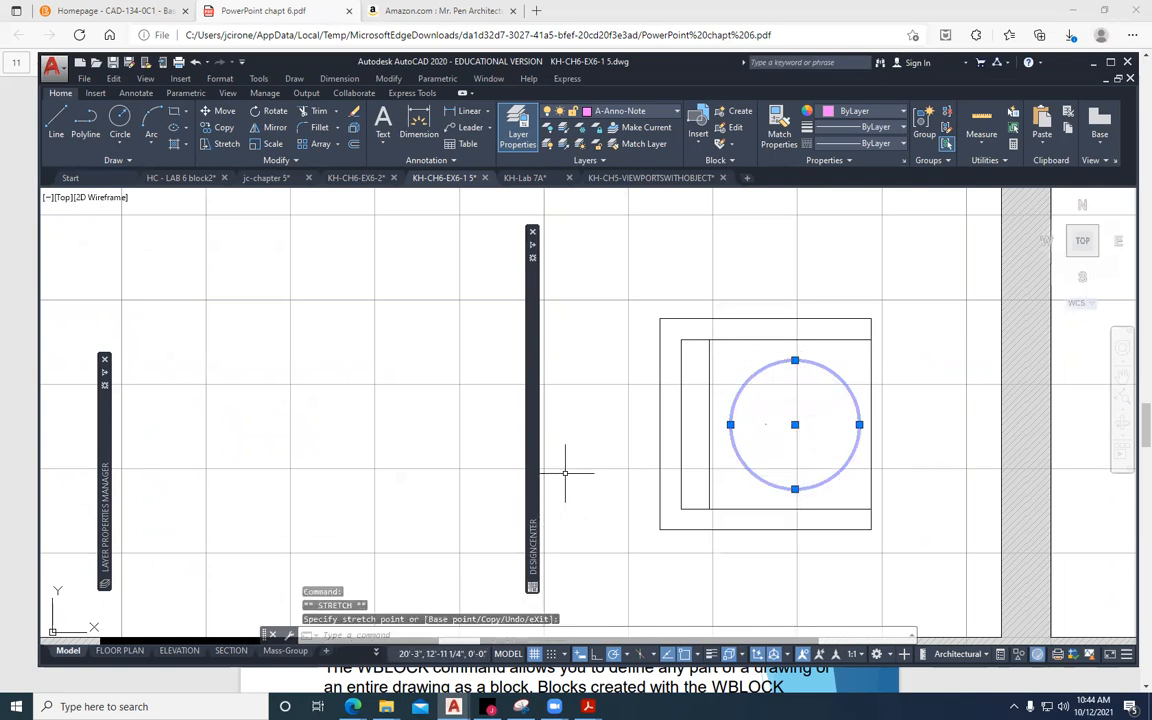
Reopen the "joes chair" block definition and set its base point at the midpoint of the bedroom chair's back edge.
{"action": "key", "text": "Escape"}
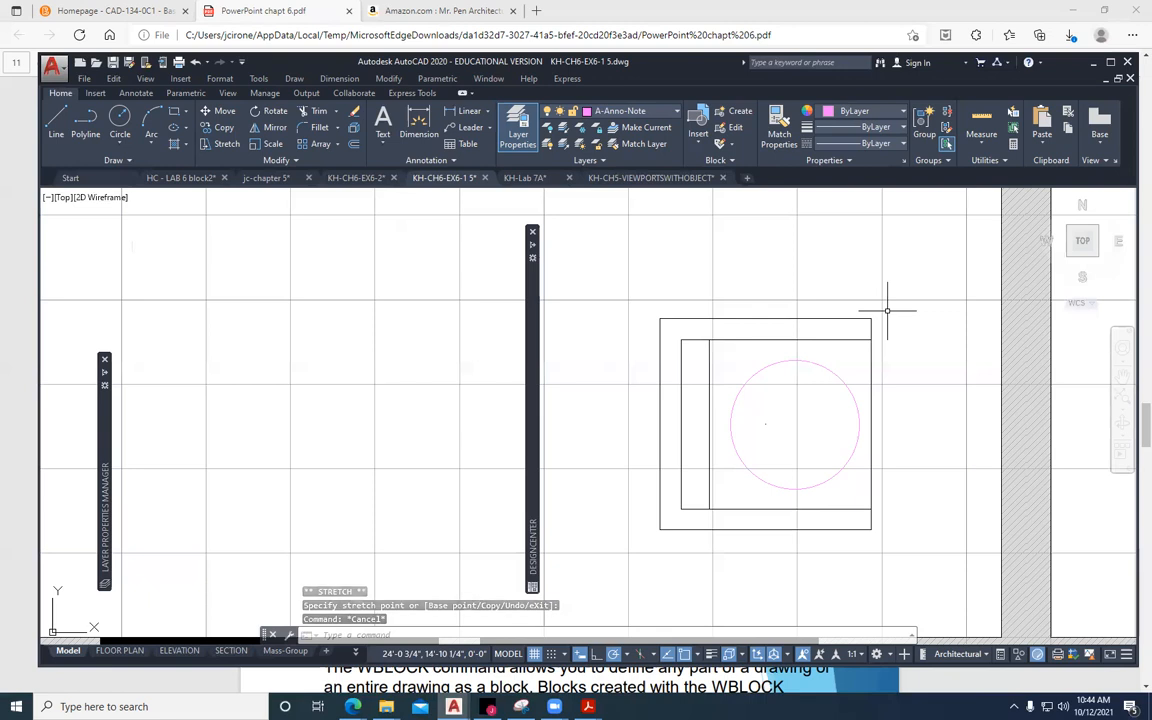
{"action": "left_click", "coordinate": [95, 93]}
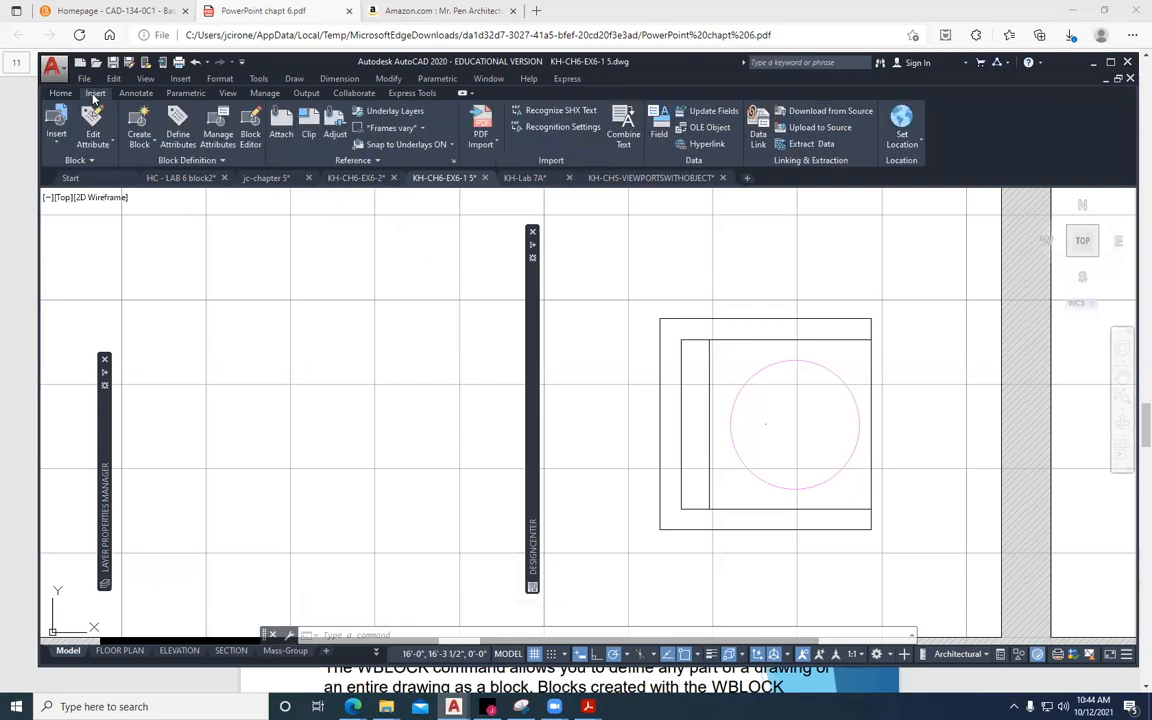
{"action": "left_click", "coordinate": [140, 144]}
{"action": "left_click", "coordinate": [164, 172]}
{"action": "left_click", "coordinate": [575, 263]}
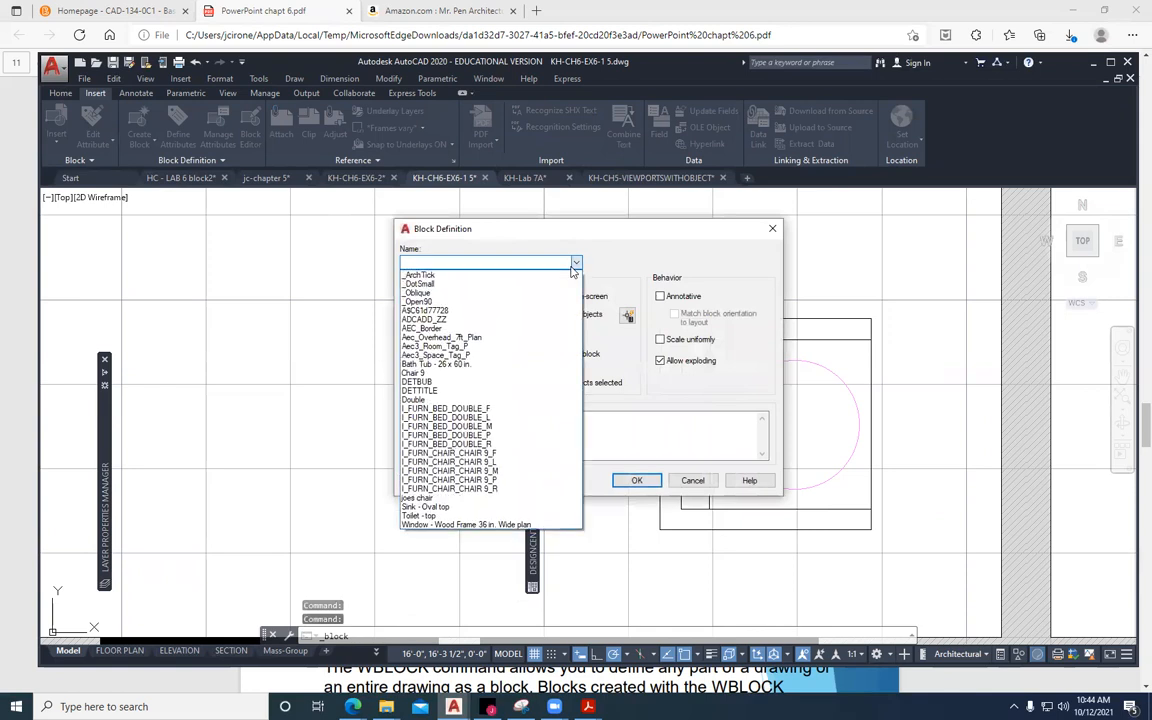
{"action": "left_click", "coordinate": [461, 498]}
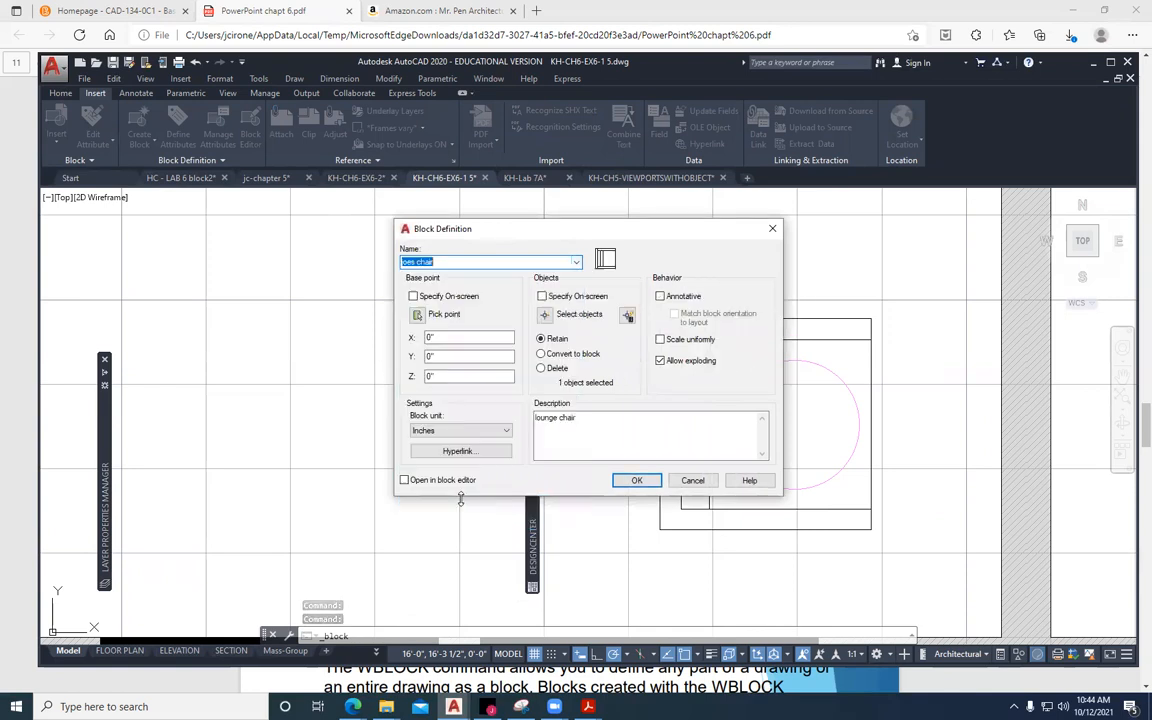
{"action": "left_click", "coordinate": [418, 316]}
{"action": "left_click", "coordinate": [661, 424]}
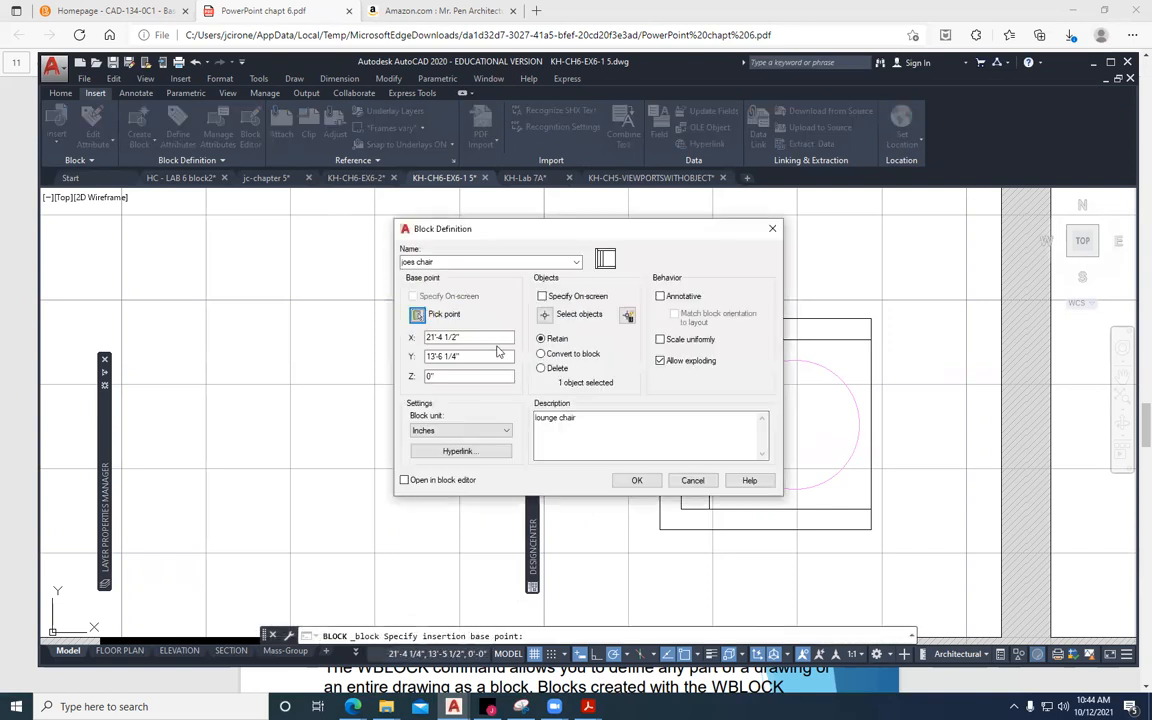
Select the bedroom chair together with its seat circle as the block objects and redefine "joes chair".
{"action": "left_click", "coordinate": [552, 314]}
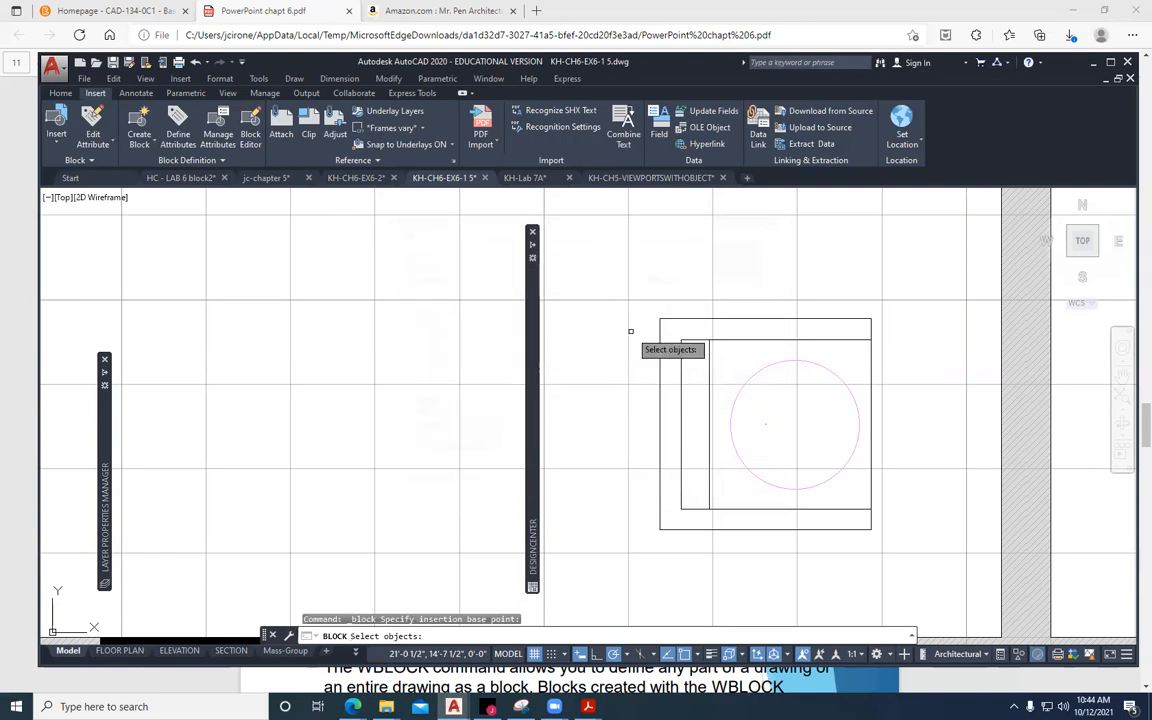
{"action": "left_click", "coordinate": [627, 303]}
{"action": "left_click", "coordinate": [910, 552]}
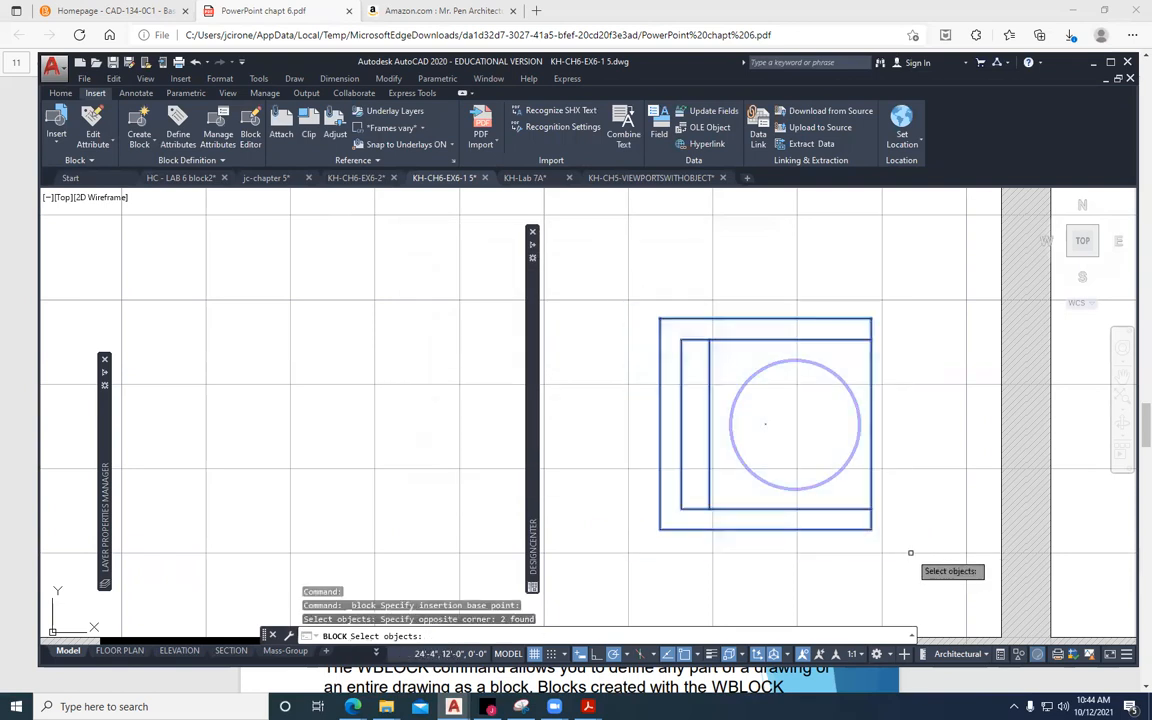
{"action": "key", "text": "Return"}
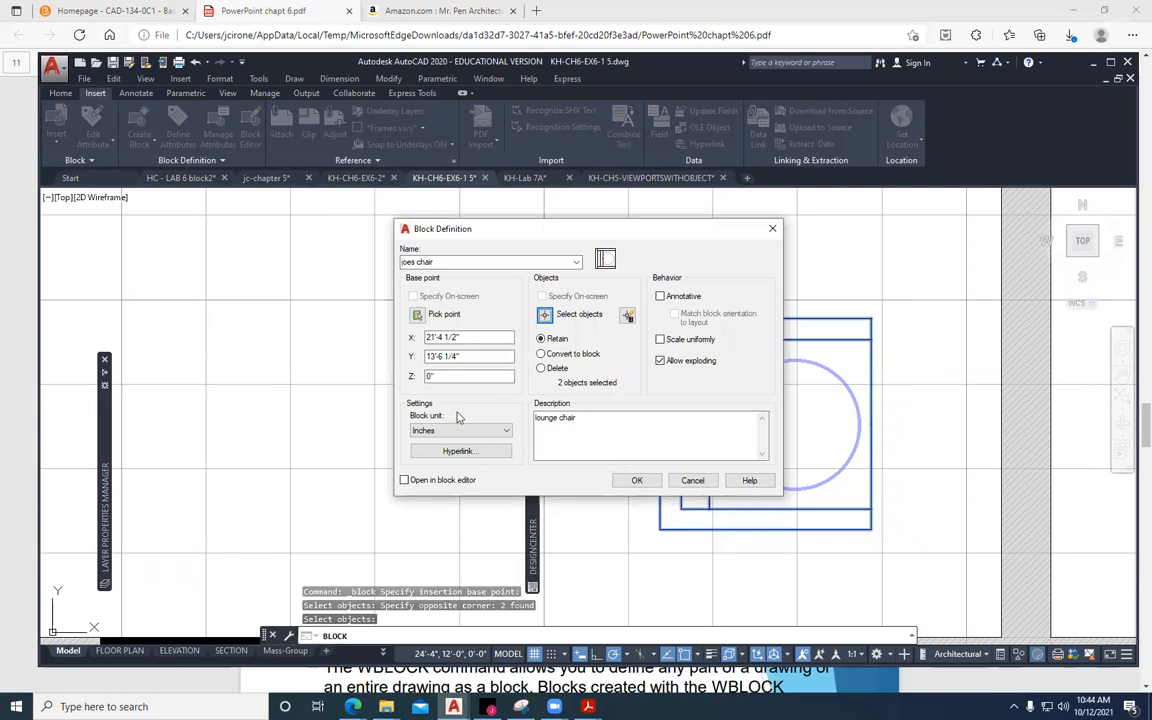
{"action": "left_click", "coordinate": [636, 481]}
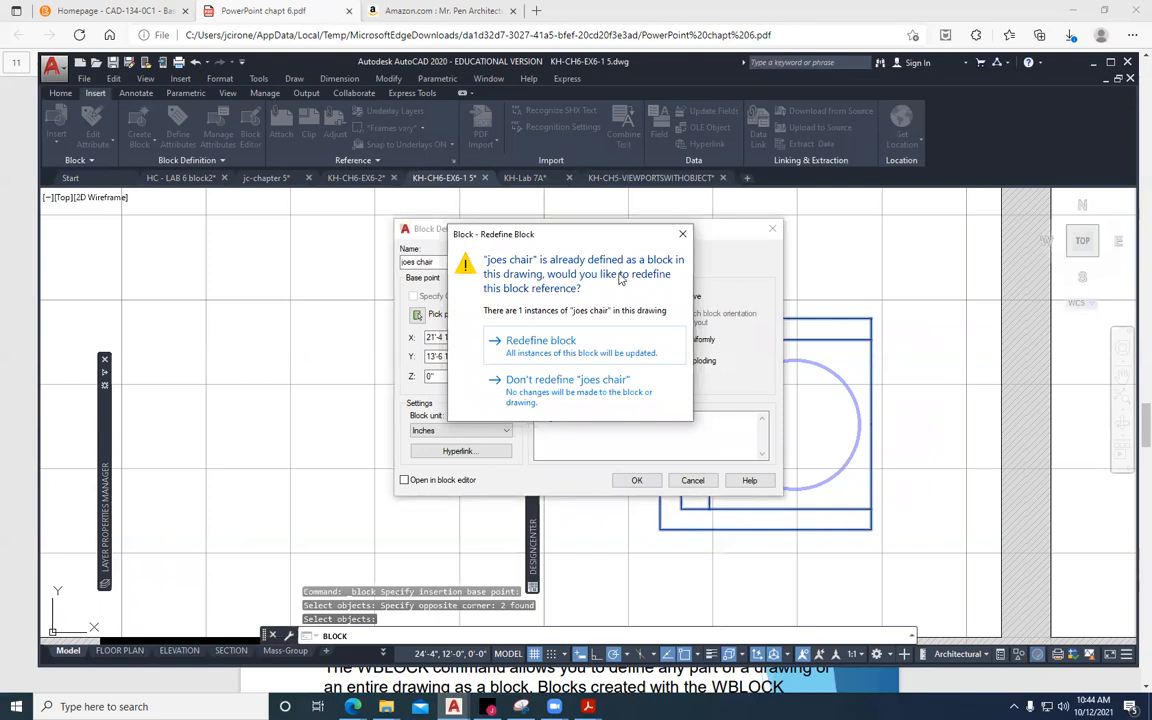
{"action": "left_click", "coordinate": [537, 342]}
Compare the two chairs outside the left wall with the bedroom chair to check which one shows the redefined block.
{"action": "scroll", "coordinate": [352, 403], "scroll_direction": "up", "scroll_amount": 5}
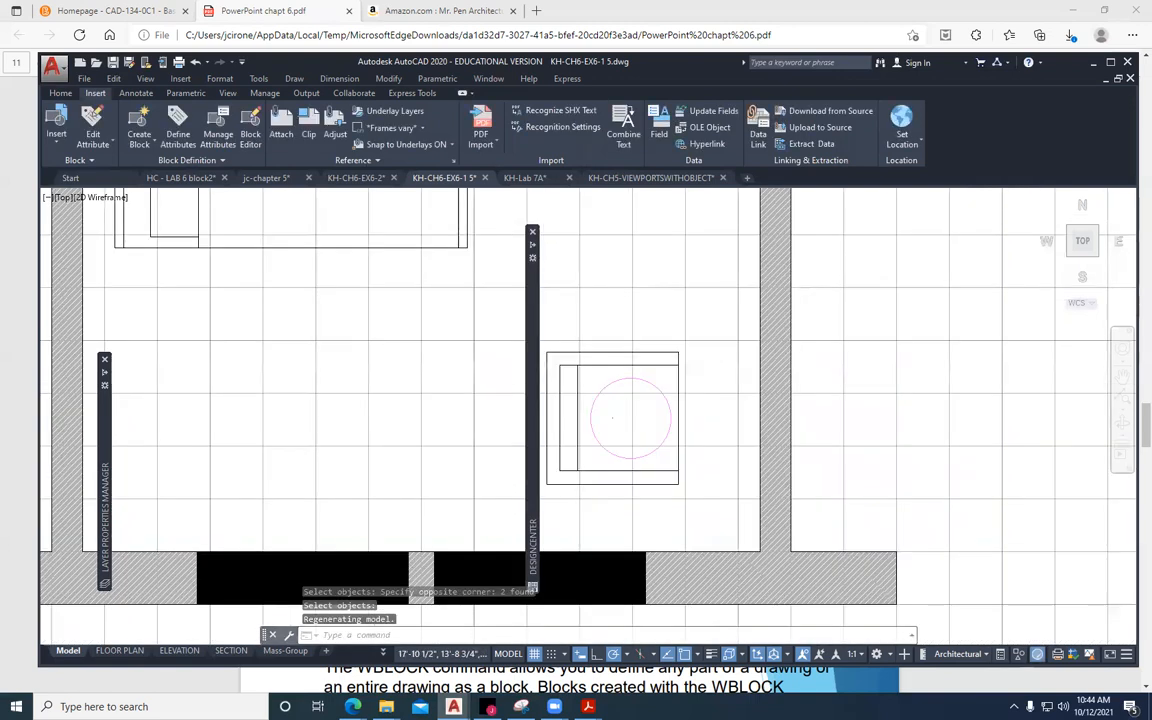
{"action": "middle_click_drag", "start_coordinate": [355, 403], "coordinate": [648, 447]}
{"action": "scroll", "coordinate": [476, 445], "scroll_direction": "up", "scroll_amount": 5}
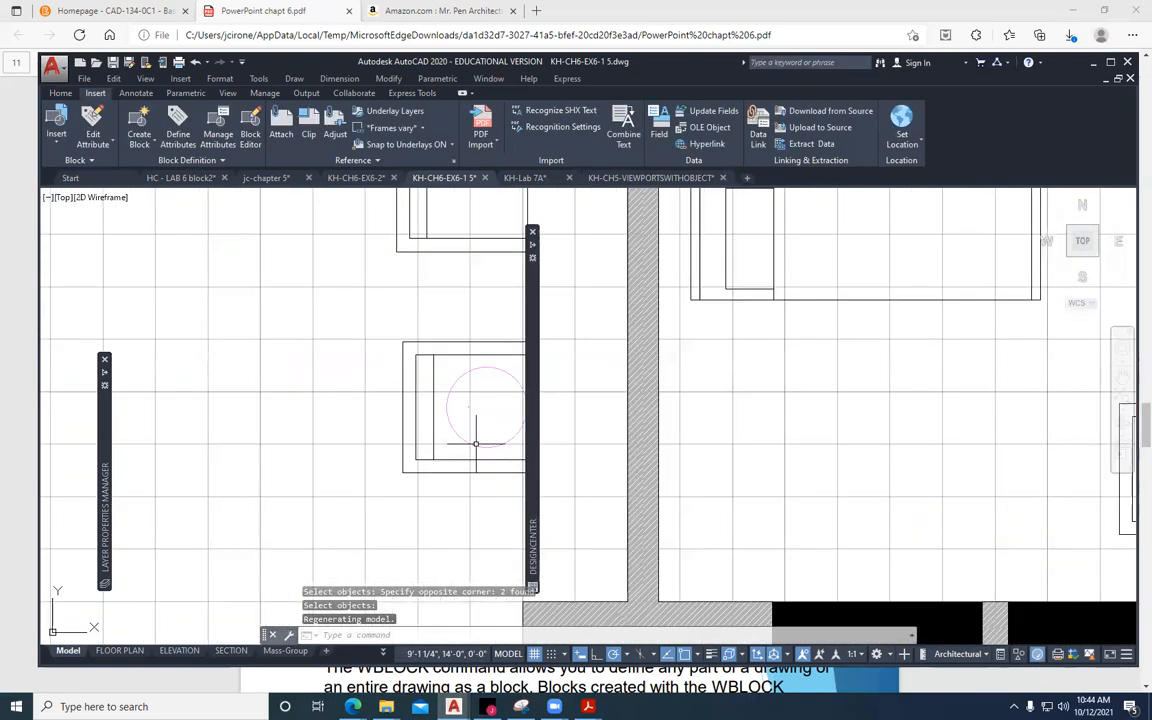
{"action": "mouse_move", "coordinate": [443, 411]}
{"action": "middle_mouse_down"}
{"action": "mouse_move", "coordinate": [393, 391]}
{"action": "mouse_move", "coordinate": [329, 416]}
{"action": "middle_mouse_up"}
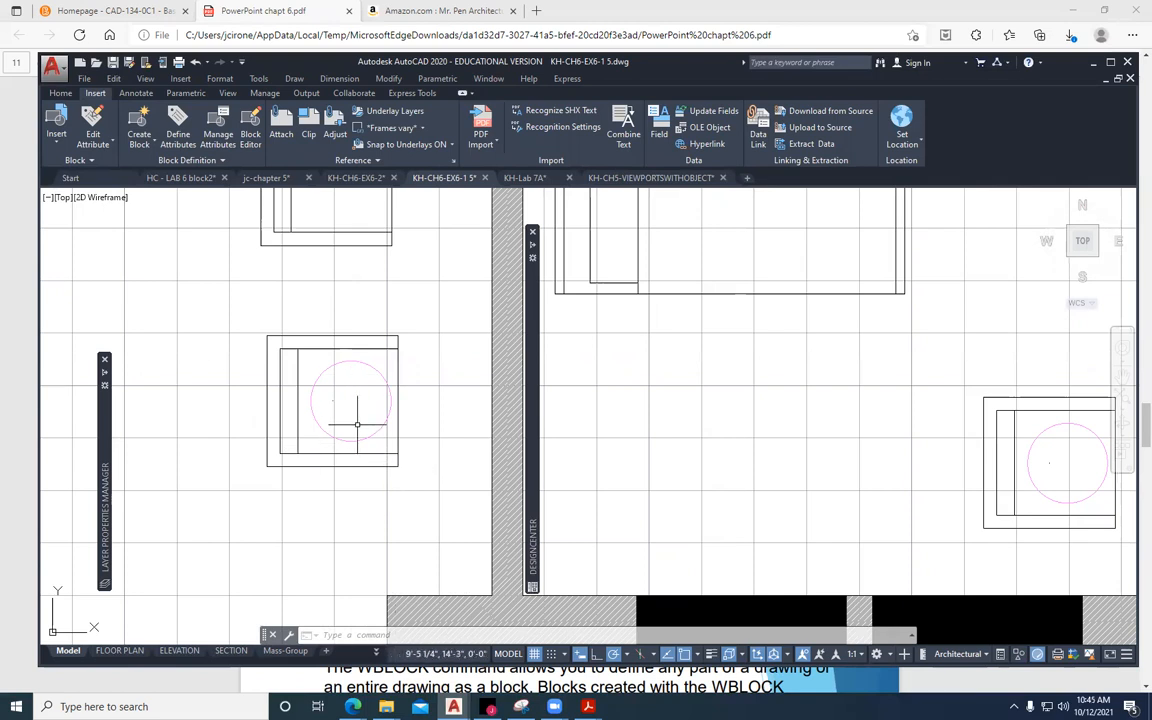
{"action": "scroll", "coordinate": [352, 424], "scroll_direction": "down", "scroll_amount": 2}
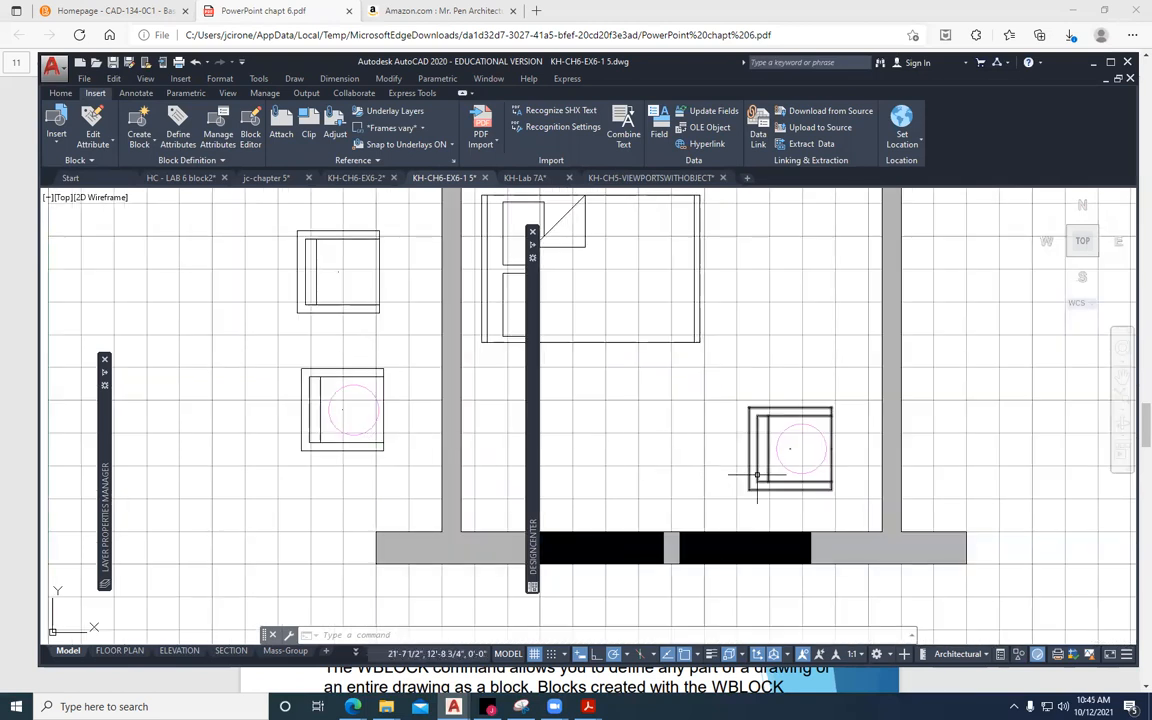
{"action": "scroll", "coordinate": [757, 476], "scroll_direction": "down", "scroll_amount": 2}
{"action": "middle_click_drag", "start_coordinate": [661, 411], "coordinate": [653, 466]}
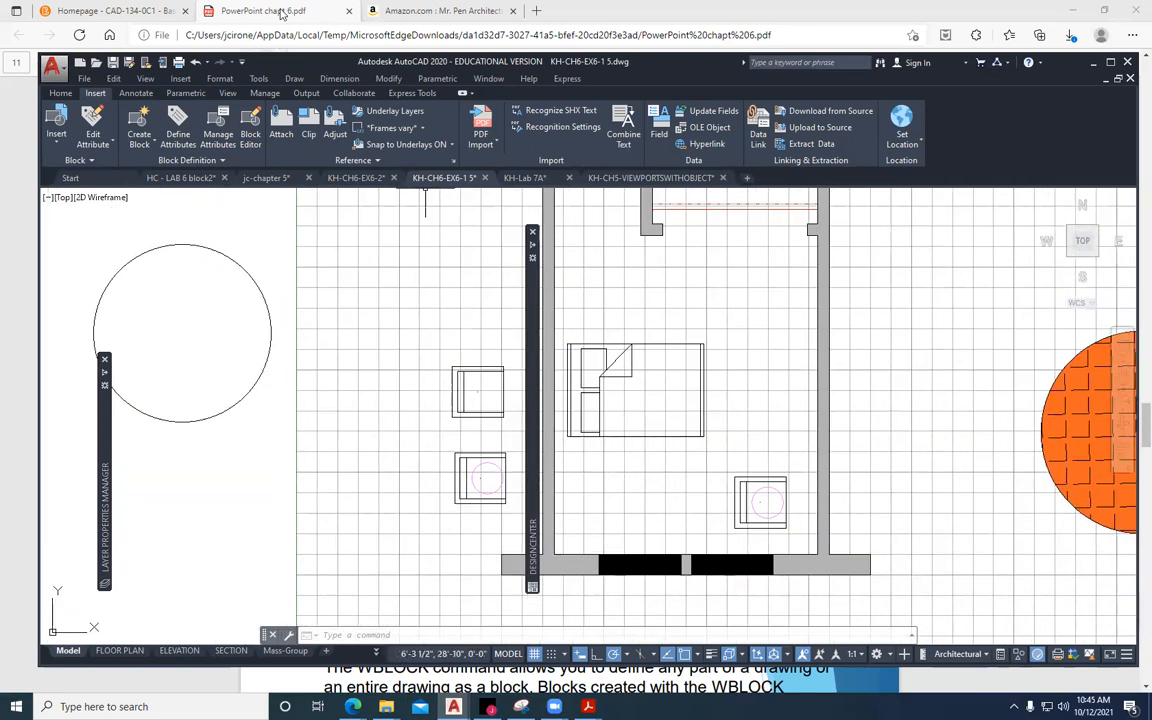
Switch to the chapter 6 PDF in the browser, read the Wblocks slide and return to AutoCAD.
{"action": "left_click", "coordinate": [281, 12]}
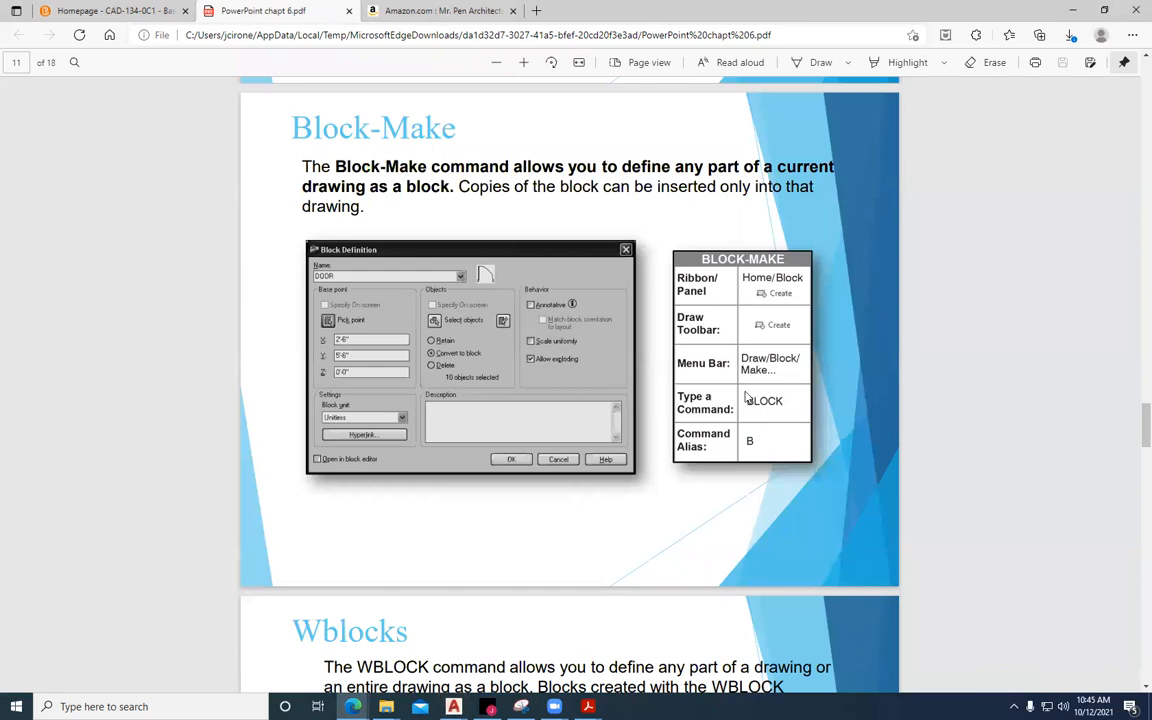
{"action": "scroll", "coordinate": [745, 398], "scroll_direction": "down", "scroll_amount": 5}
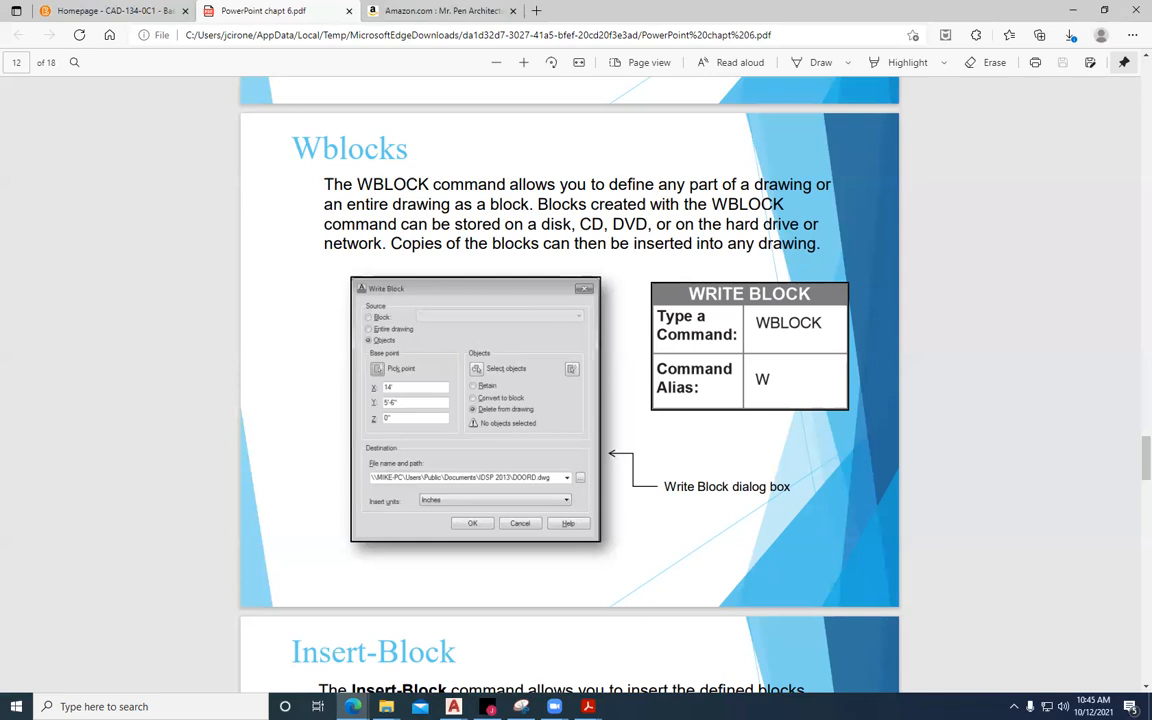
{"action": "left_click_drag", "start_coordinate": [1151, 356], "coordinate": [686, 342]}
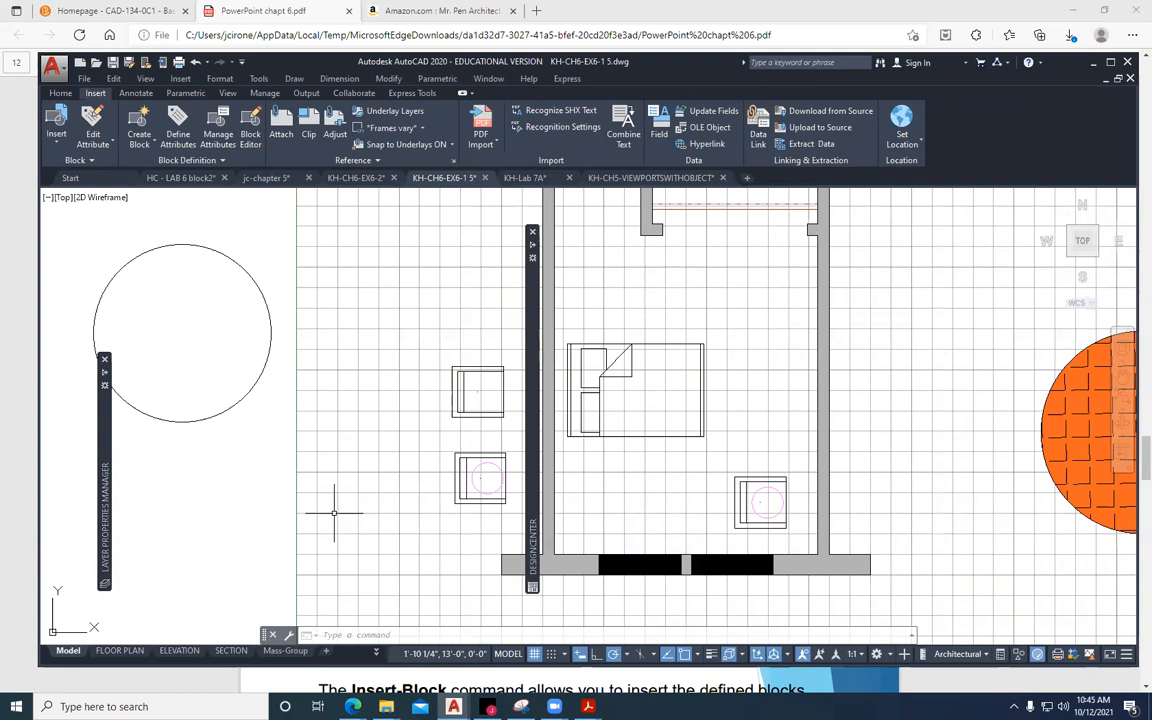
Open DesignCenter, collapse the Chair and Furniture folders and expand the Plumbing folder.
{"action": "type", "text": "dc"}
{"action": "key", "text": "Return"}
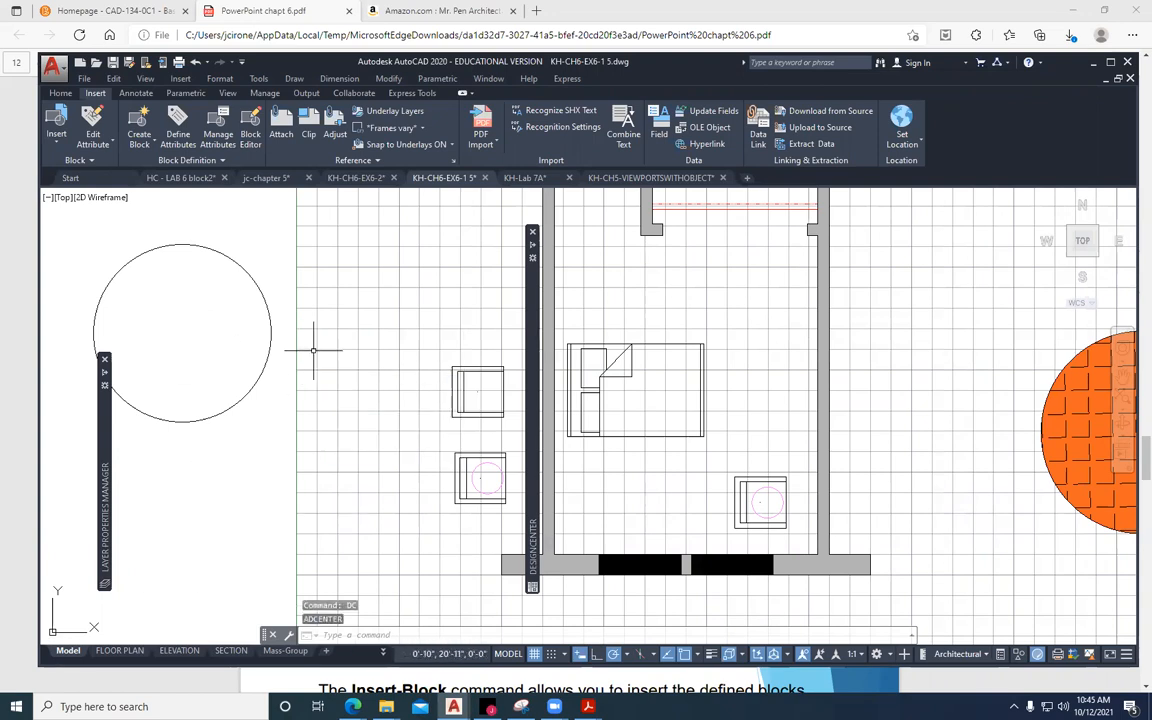
{"action": "mouse_move", "coordinate": [530, 300]}
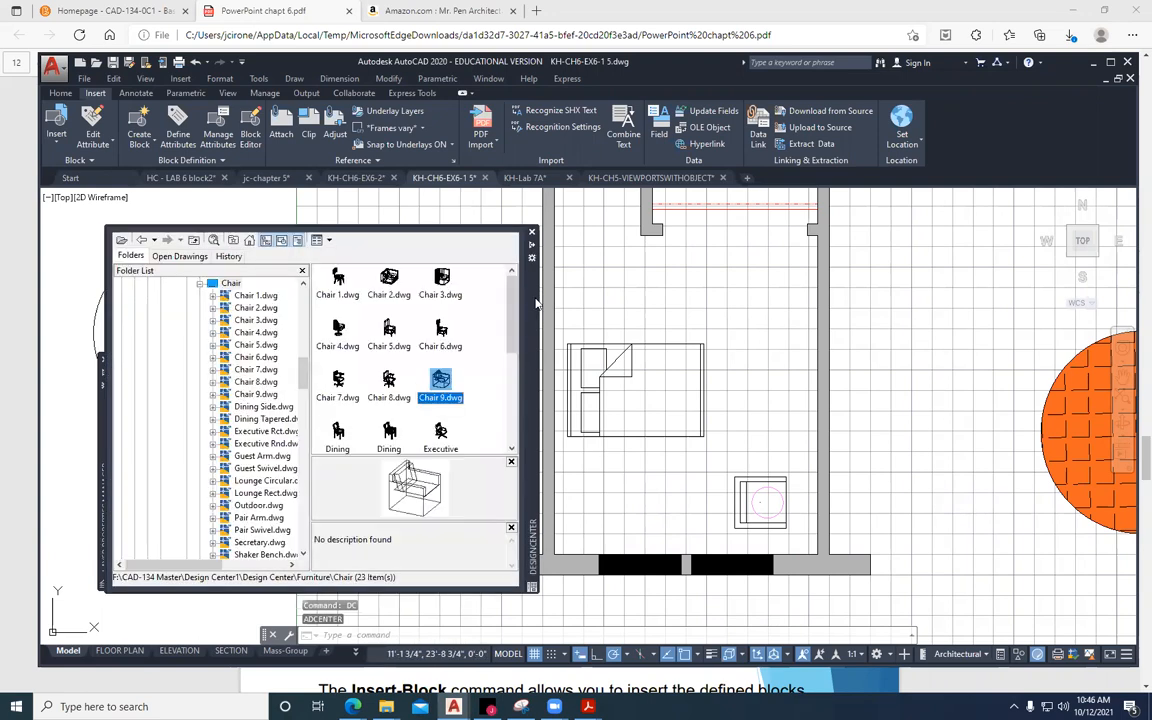
{"action": "scroll", "coordinate": [279, 376], "scroll_direction": "up", "scroll_amount": 3}
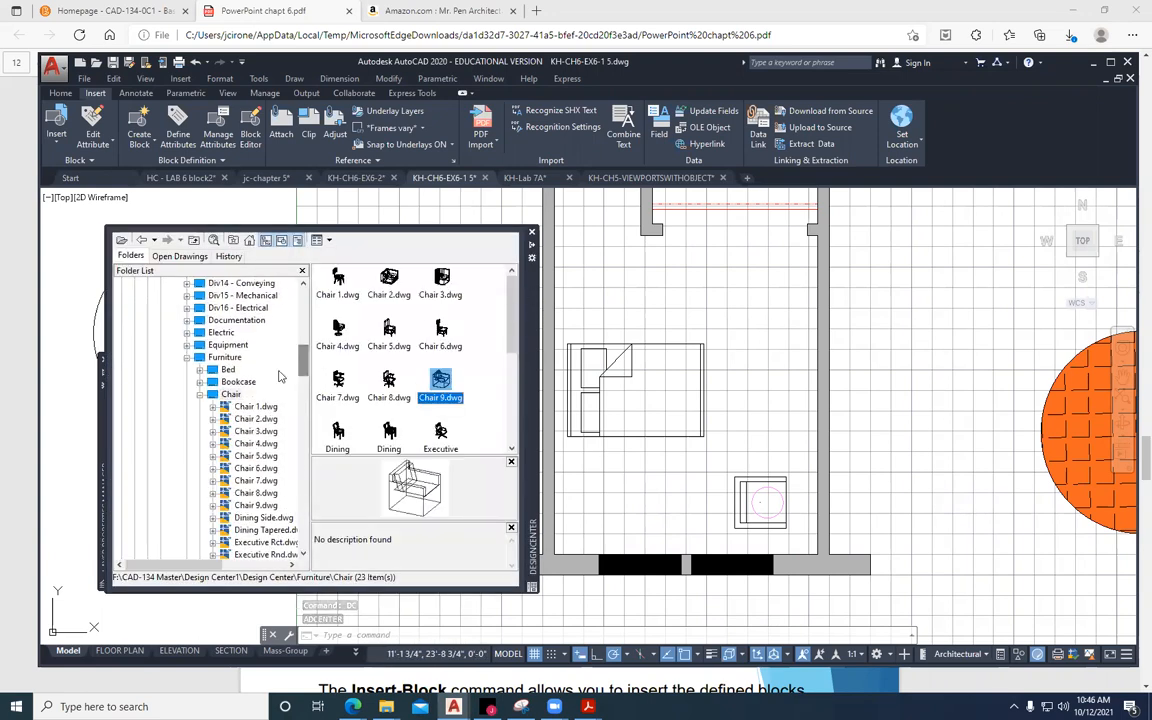
{"action": "left_click", "coordinate": [200, 395]}
{"action": "scroll", "coordinate": [300, 360], "scroll_direction": "up", "scroll_amount": 2}
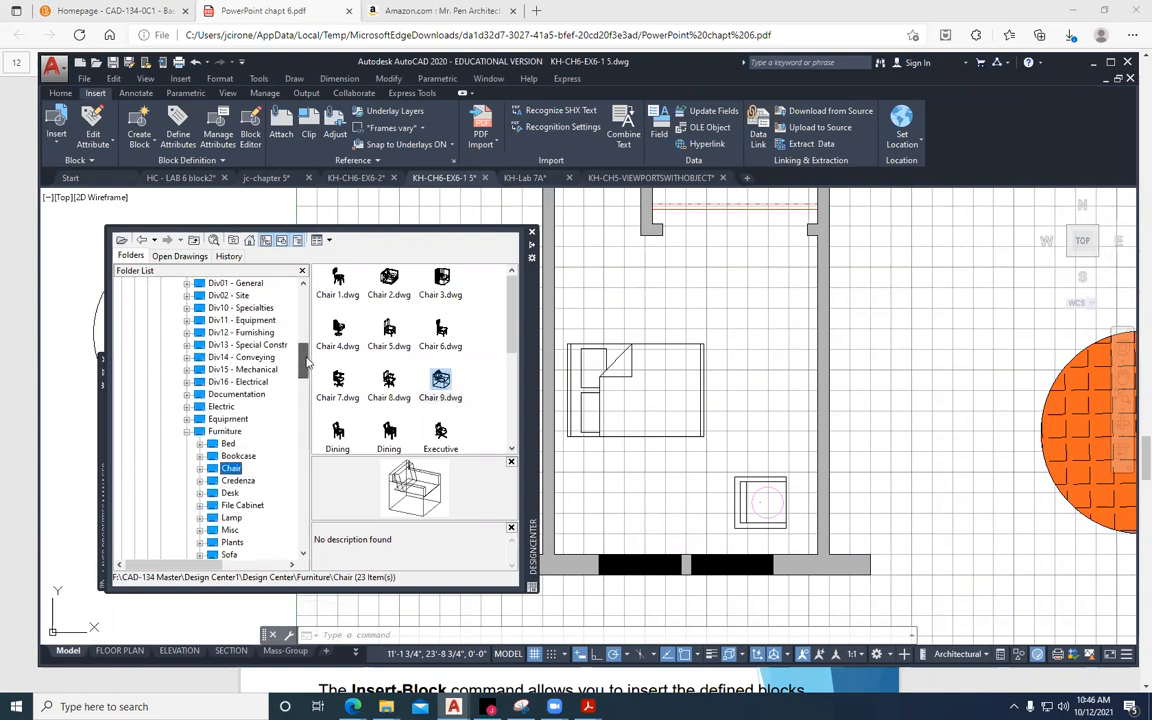
{"action": "left_click", "coordinate": [187, 432]}
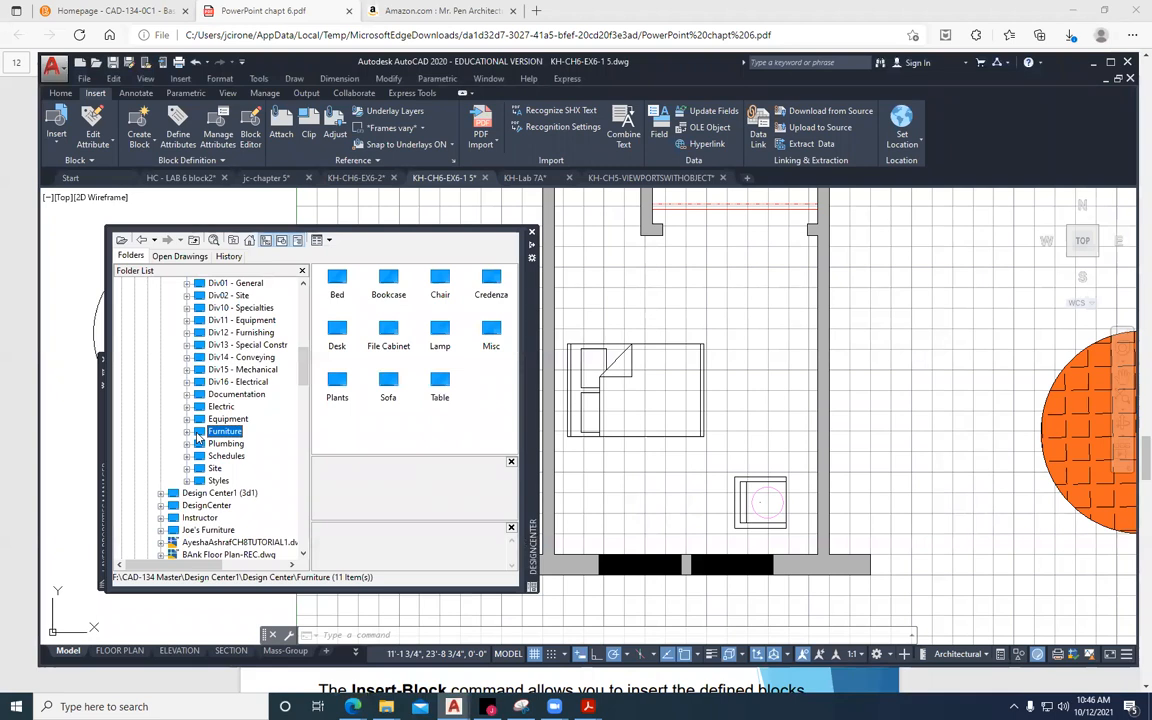
{"action": "left_click", "coordinate": [187, 443]}
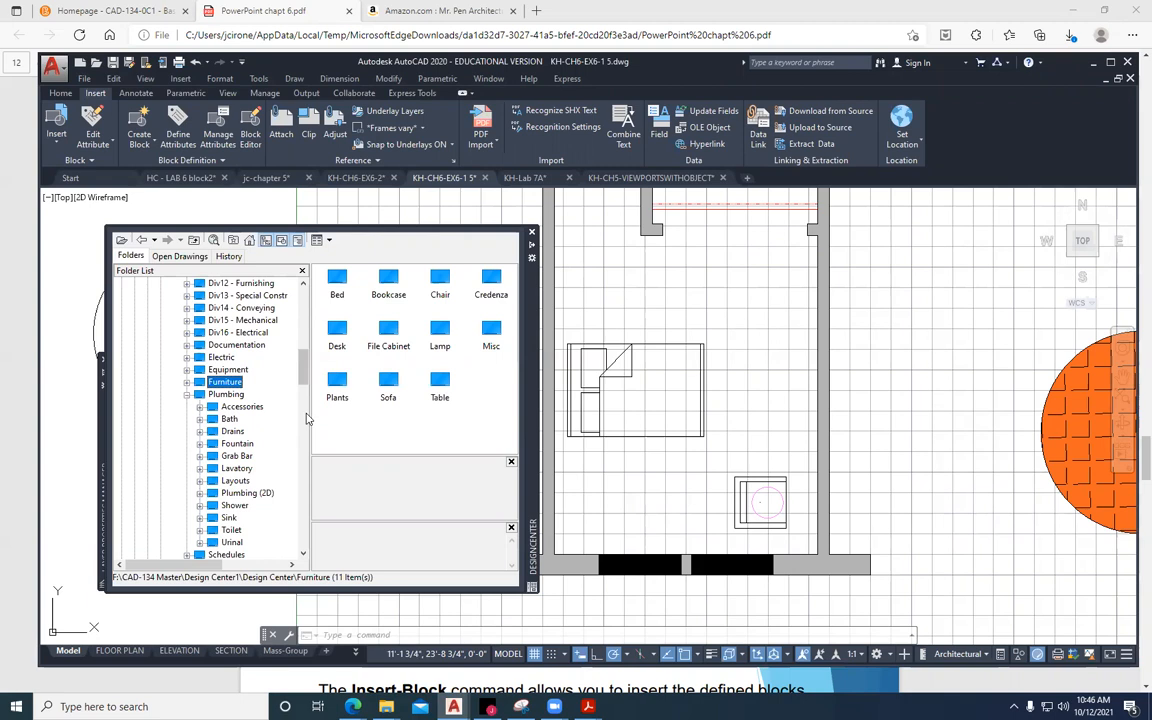
Examine the drawings offered in the Accessories, Bath, Drains and Fountain plumbing folders.
{"action": "left_click", "coordinate": [203, 408]}
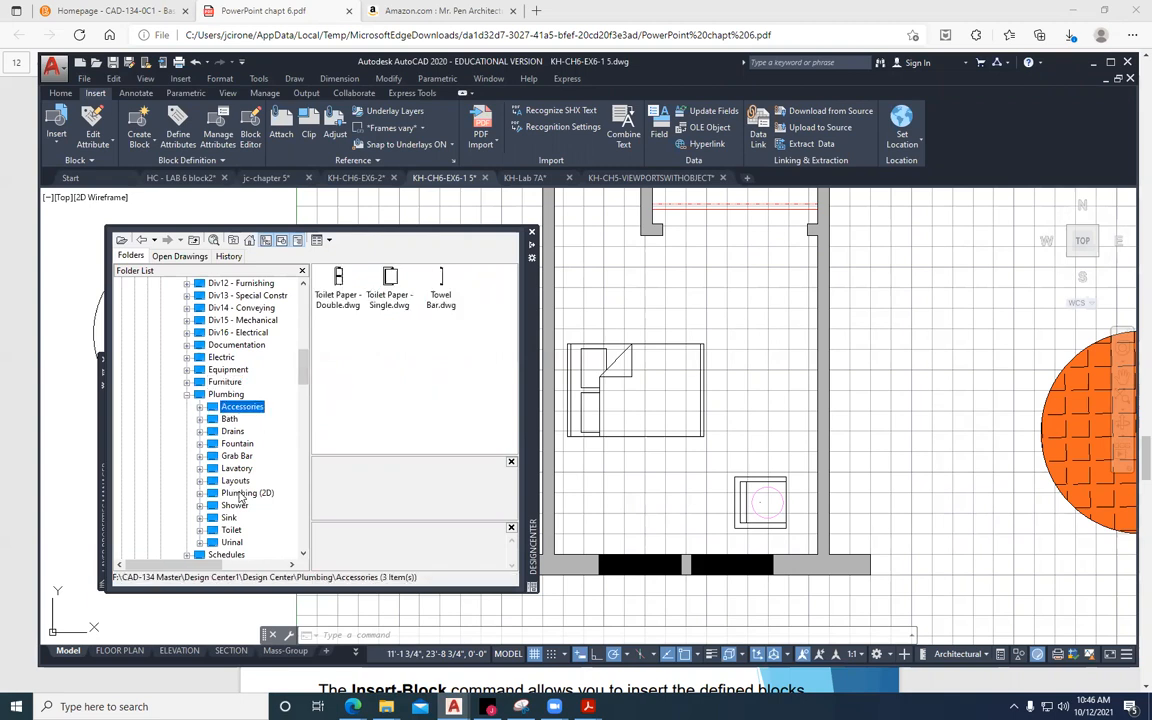
{"action": "left_click", "coordinate": [441, 285]}
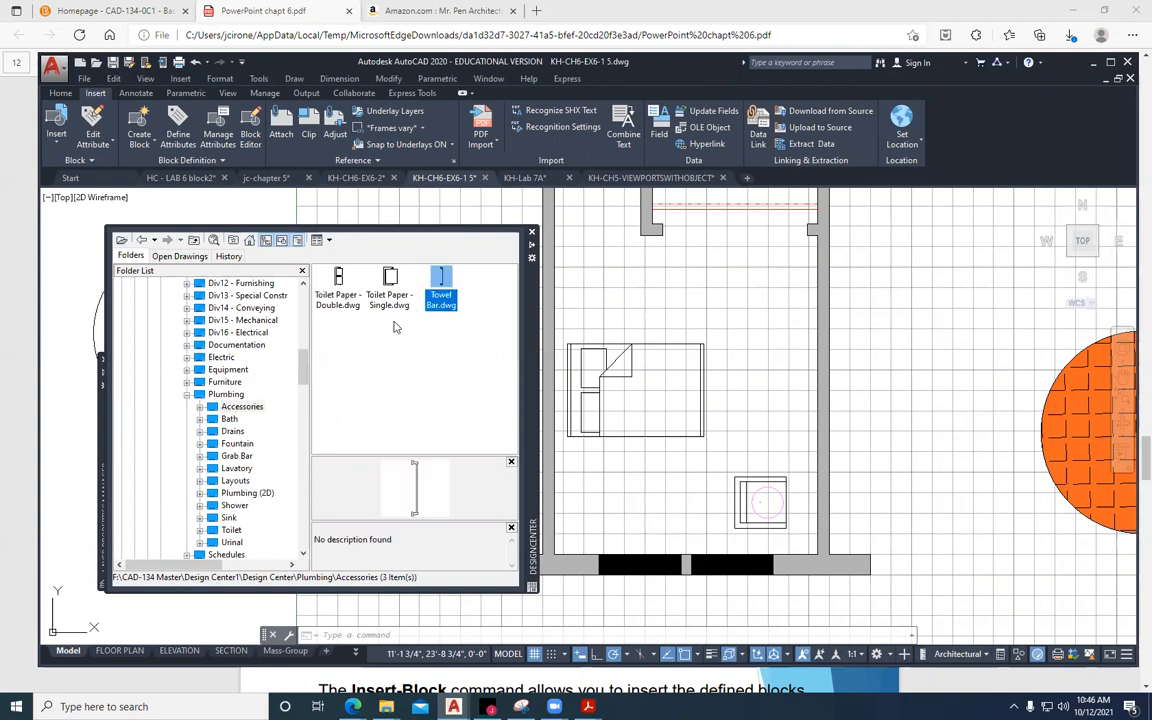
{"action": "left_click", "coordinate": [229, 419]}
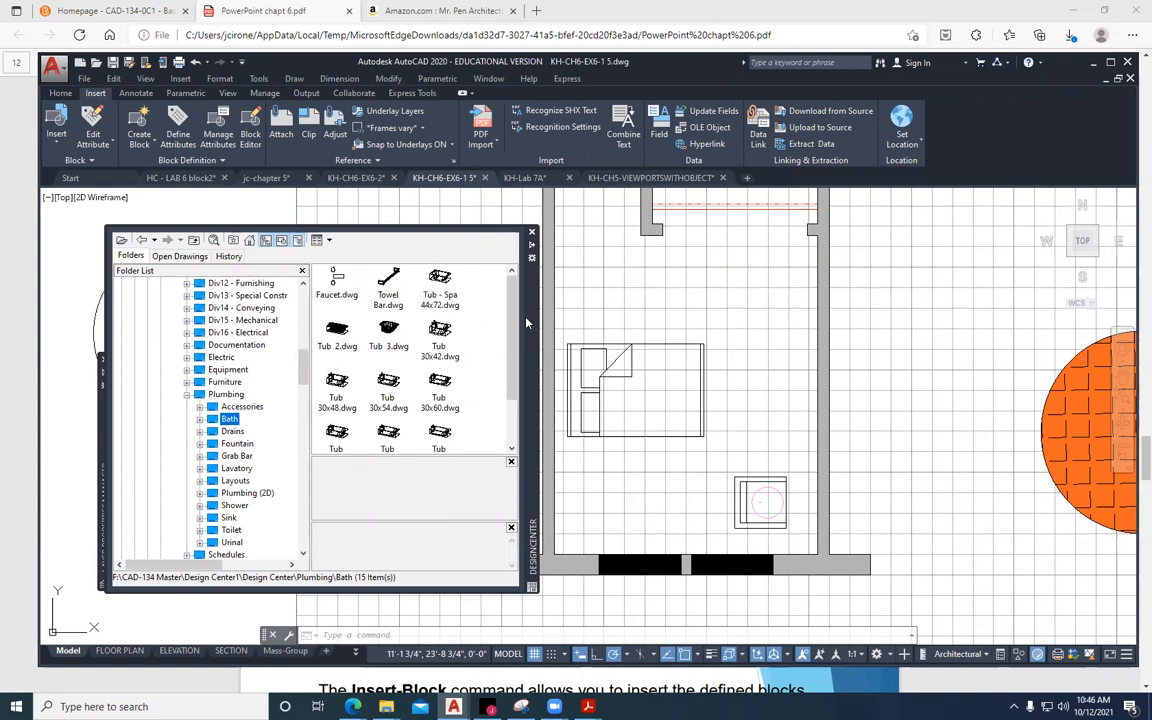
{"action": "left_click_drag", "start_coordinate": [510, 313], "coordinate": [514, 371]}
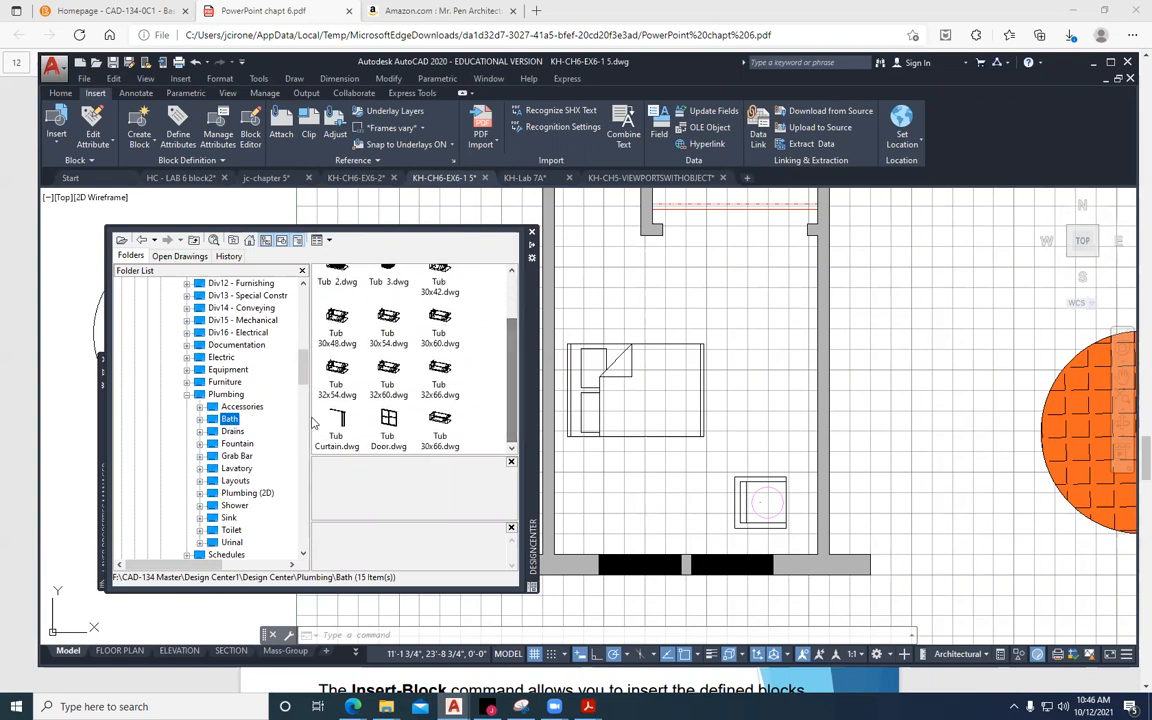
{"action": "left_click", "coordinate": [232, 431]}
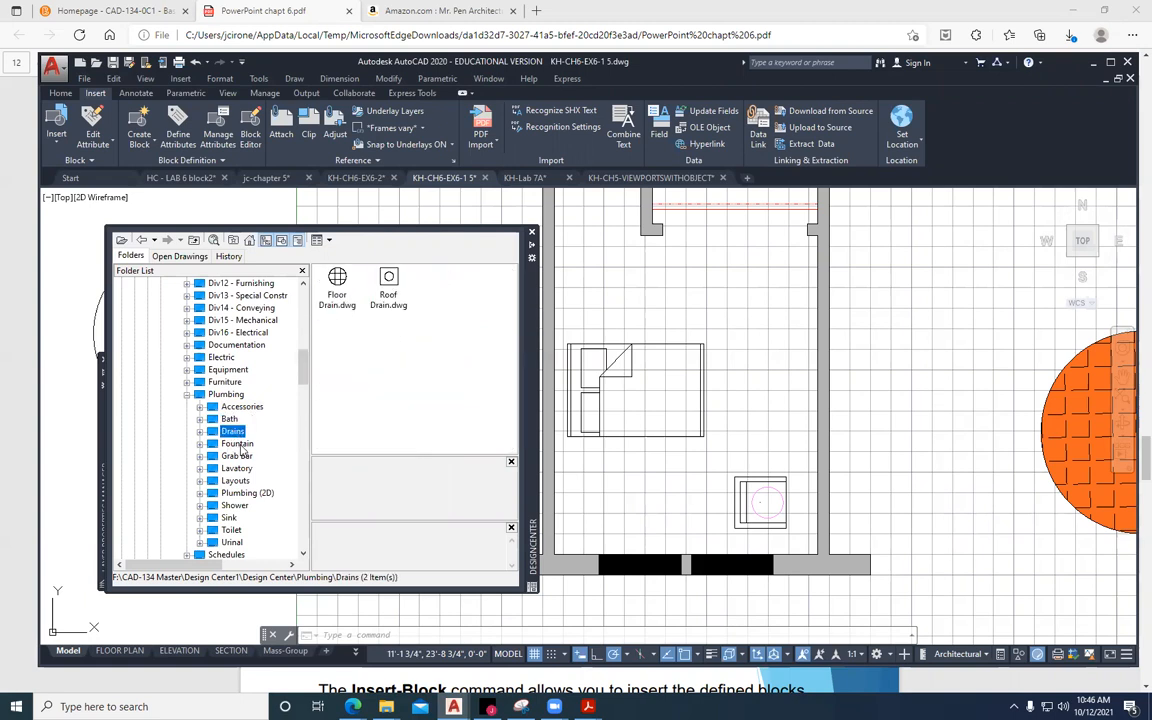
{"action": "left_click", "coordinate": [238, 444]}
Insert 18in.dwg from the Grab Bar folder on the bathroom's left wall beside the toilet, at default scale and rotation.
{"action": "left_click", "coordinate": [238, 456]}
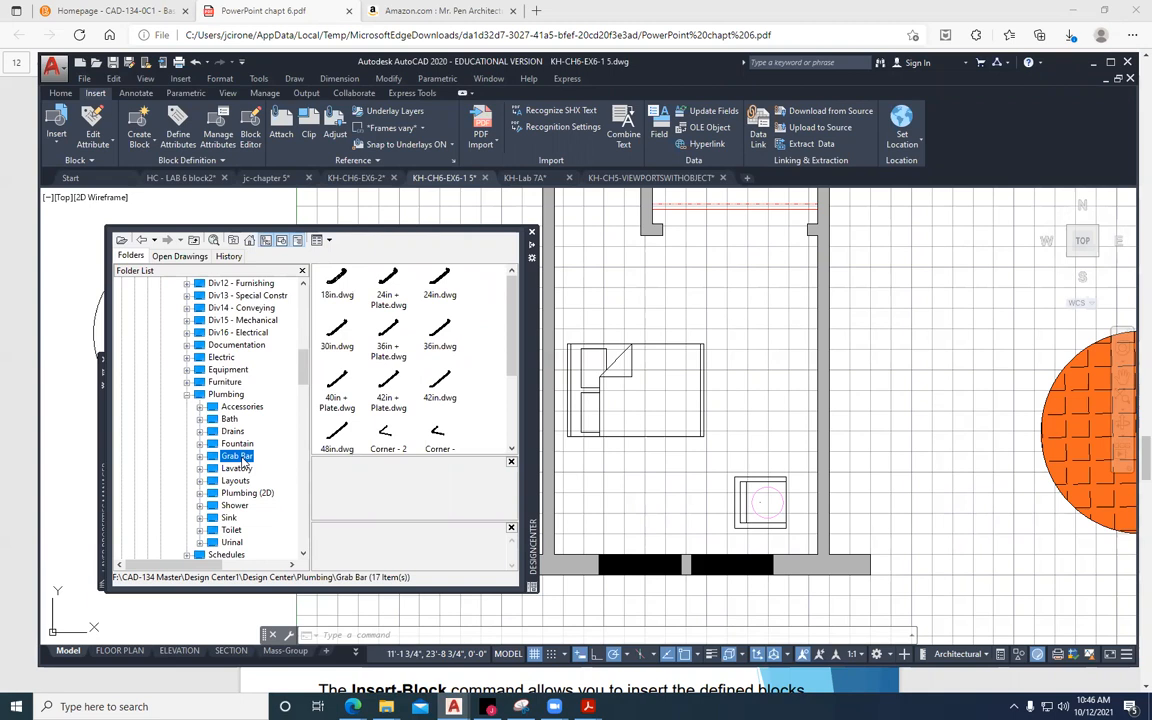
{"action": "mouse_move", "coordinate": [731, 278]}
{"action": "middle_mouse_down"}
{"action": "mouse_move", "coordinate": [751, 378]}
{"action": "mouse_move", "coordinate": [840, 550]}
{"action": "middle_mouse_up"}
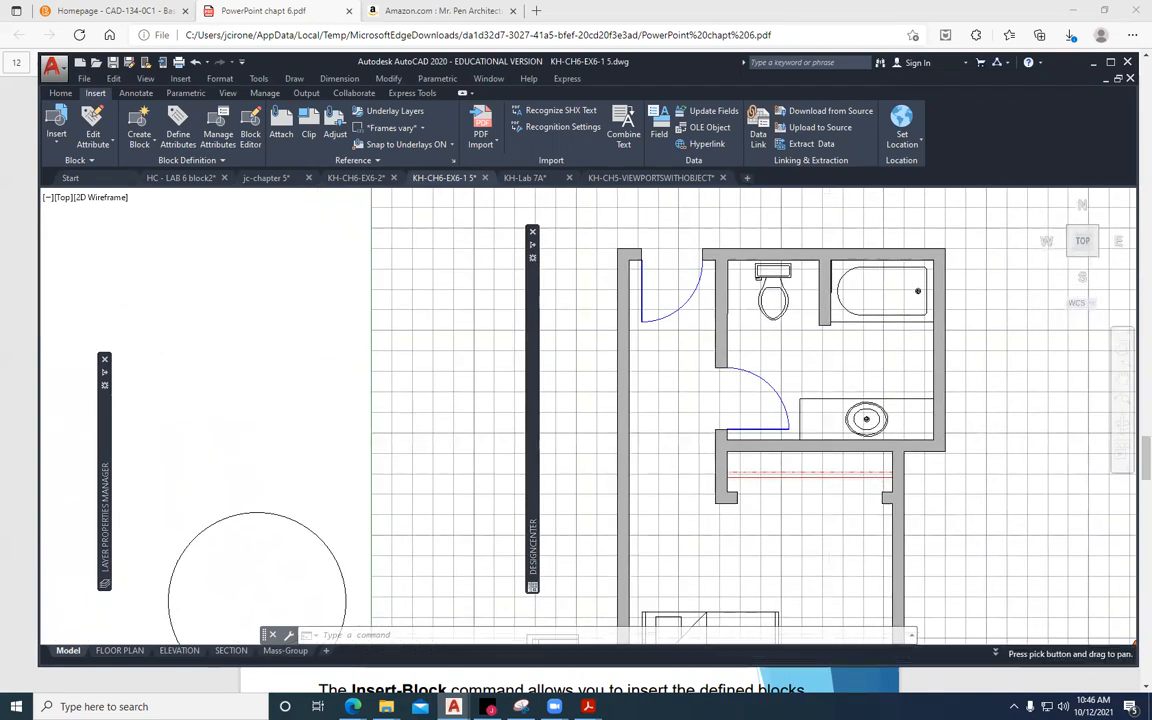
{"action": "mouse_move", "coordinate": [530, 399]}
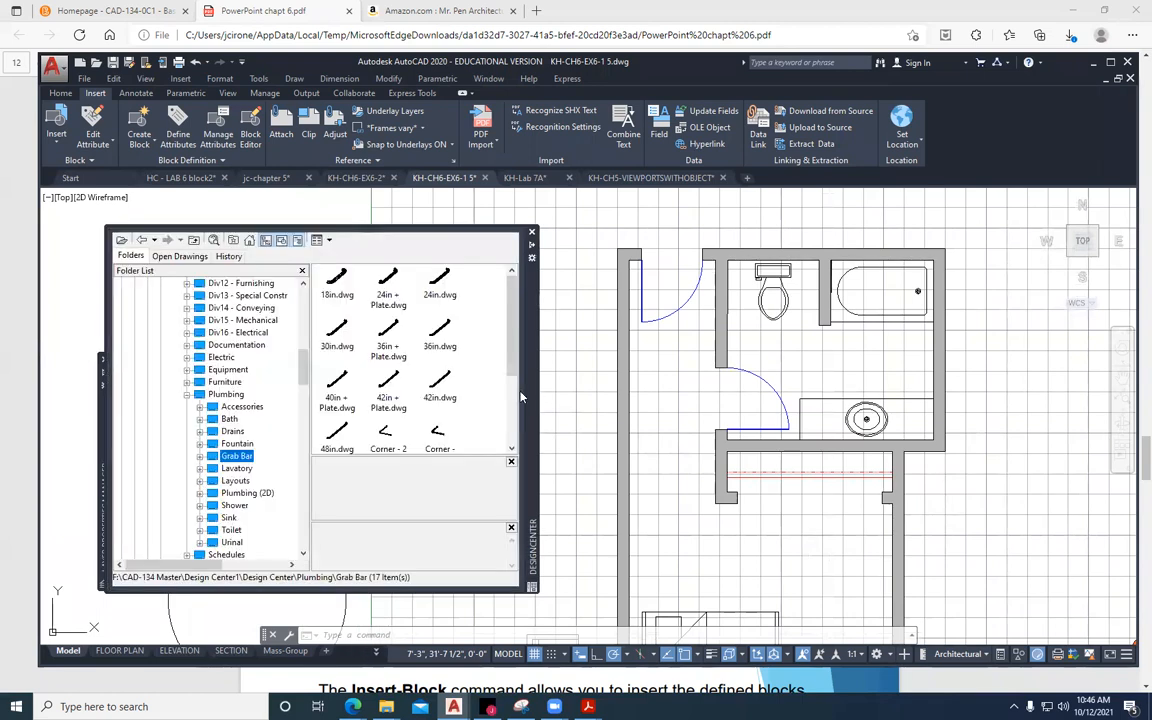
{"action": "left_click", "coordinate": [336, 281]}
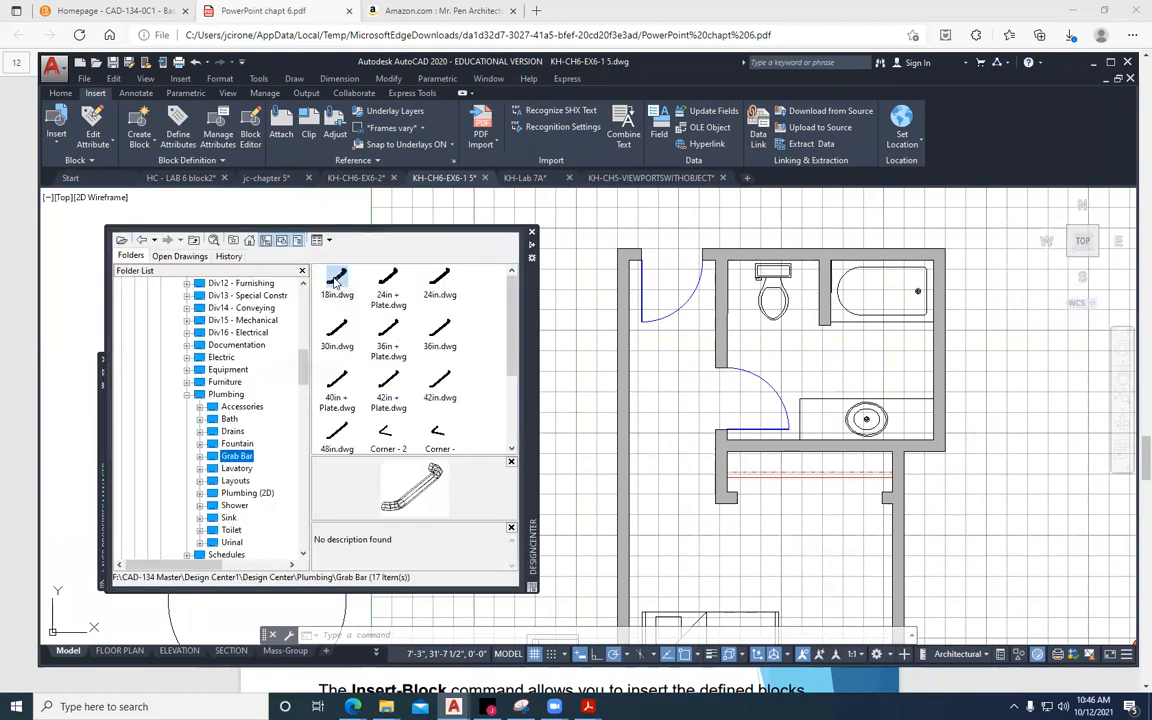
{"action": "left_click_drag", "start_coordinate": [757, 341], "coordinate": [755, 340]}
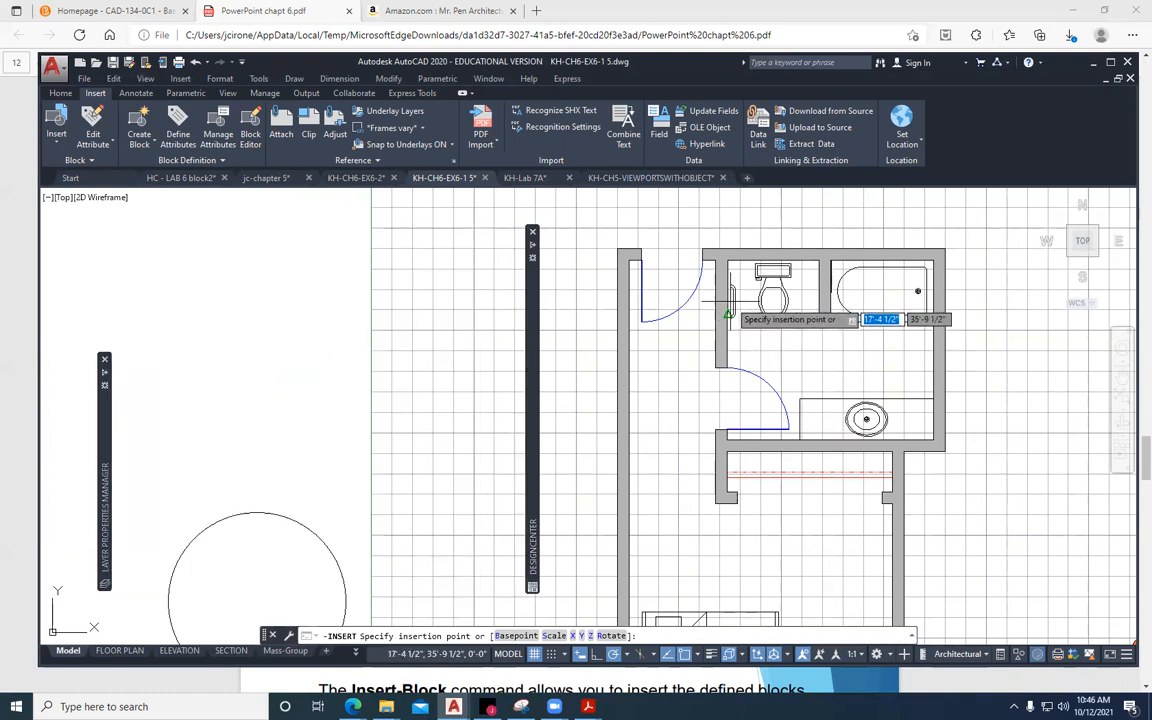
{"action": "left_click", "coordinate": [732, 301]}
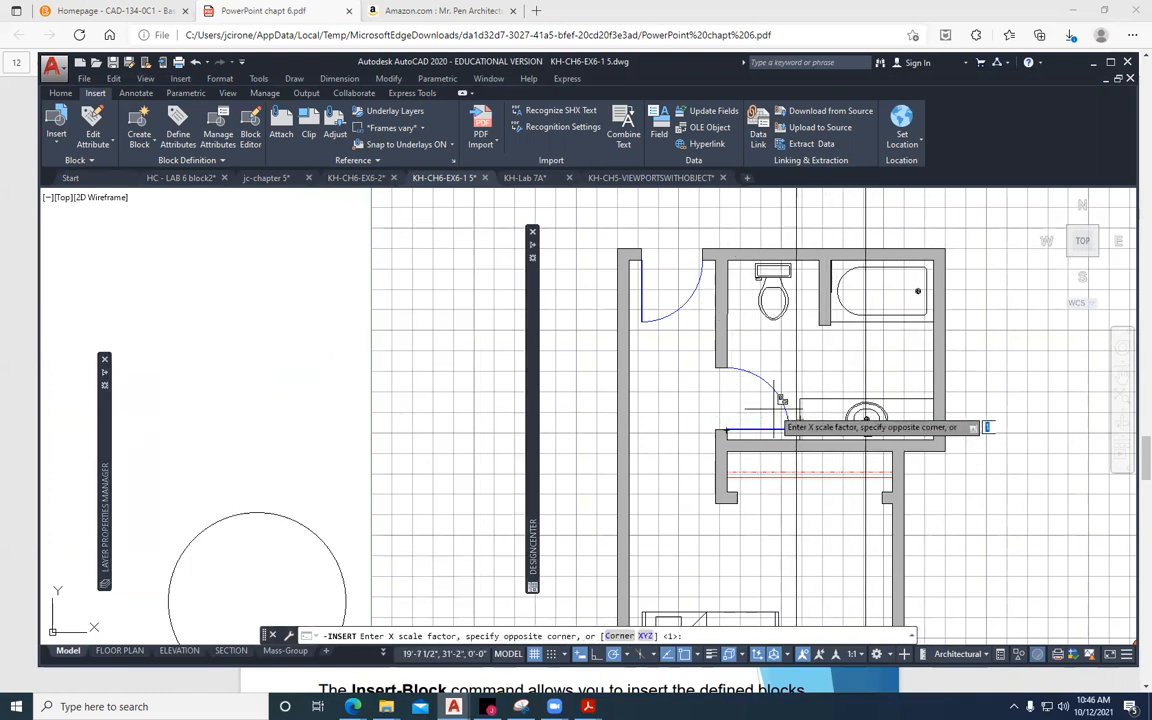
{"action": "key", "text": "Return"}
{"action": "key", "text": "Return"}
{"action": "key", "text": "Return"}
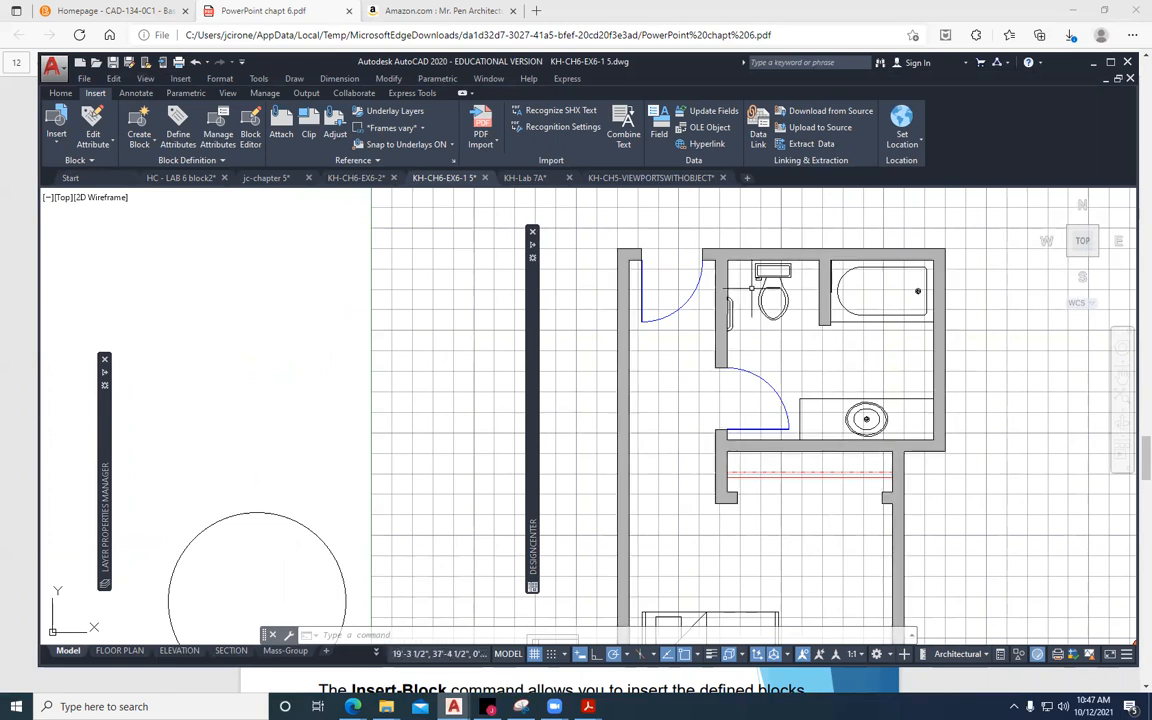
Insert 30in.dwg from the Grab Bar folder on the wall behind the bathtub, at default scale and rotated 270°.
{"action": "mouse_move", "coordinate": [528, 352]}
{"action": "mouse_move", "coordinate": [510, 320]}
{"action": "left_mouse_down"}
{"action": "mouse_move", "coordinate": [510, 385]}
{"action": "mouse_move", "coordinate": [510, 302]}
{"action": "left_mouse_up"}
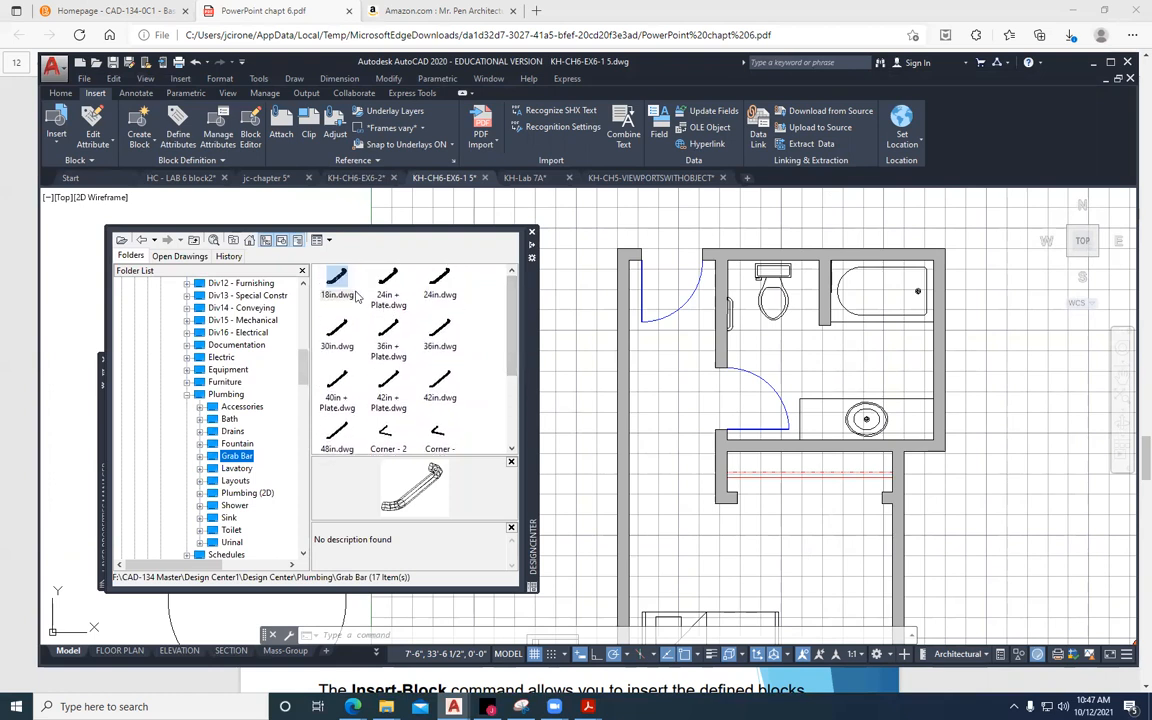
{"action": "left_click", "coordinate": [343, 334]}
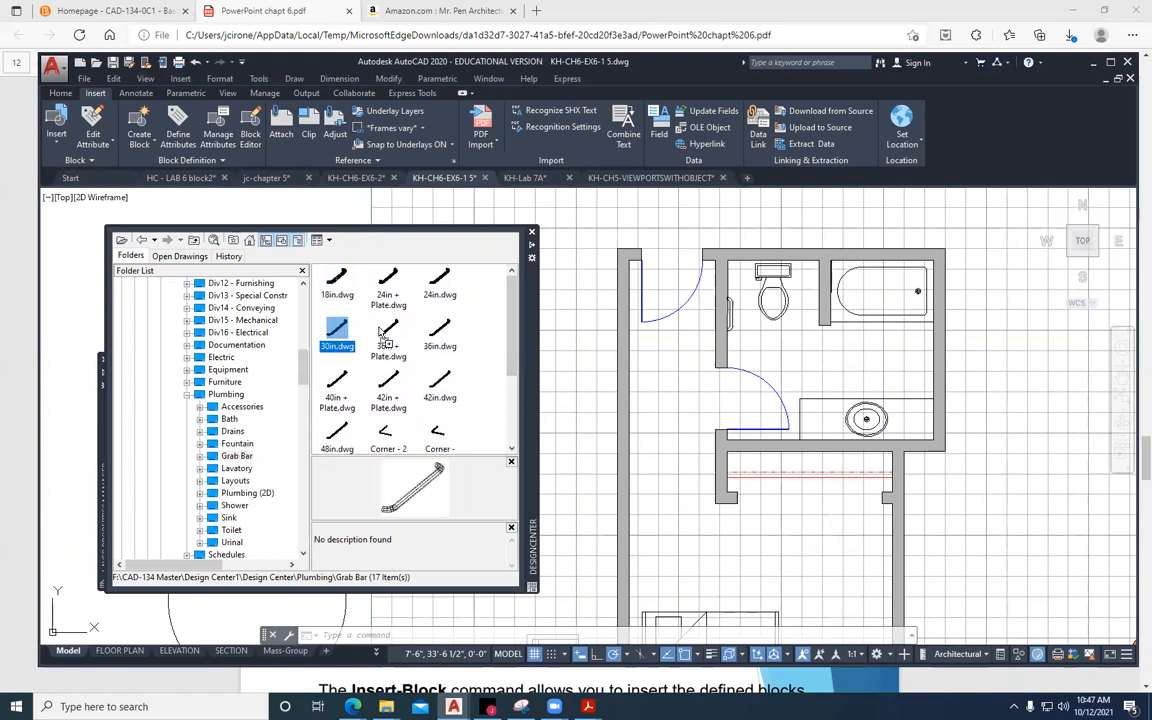
{"action": "left_click_drag", "start_coordinate": [825, 361], "coordinate": [827, 359]}
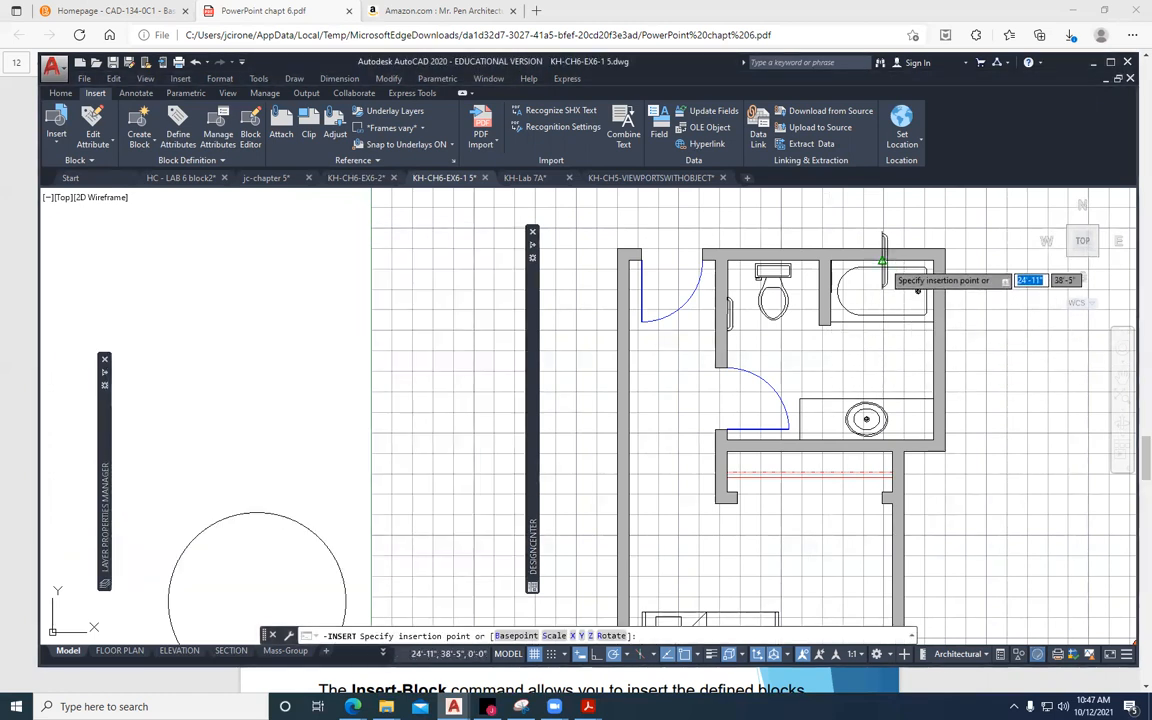
{"action": "left_click", "coordinate": [882, 262]}
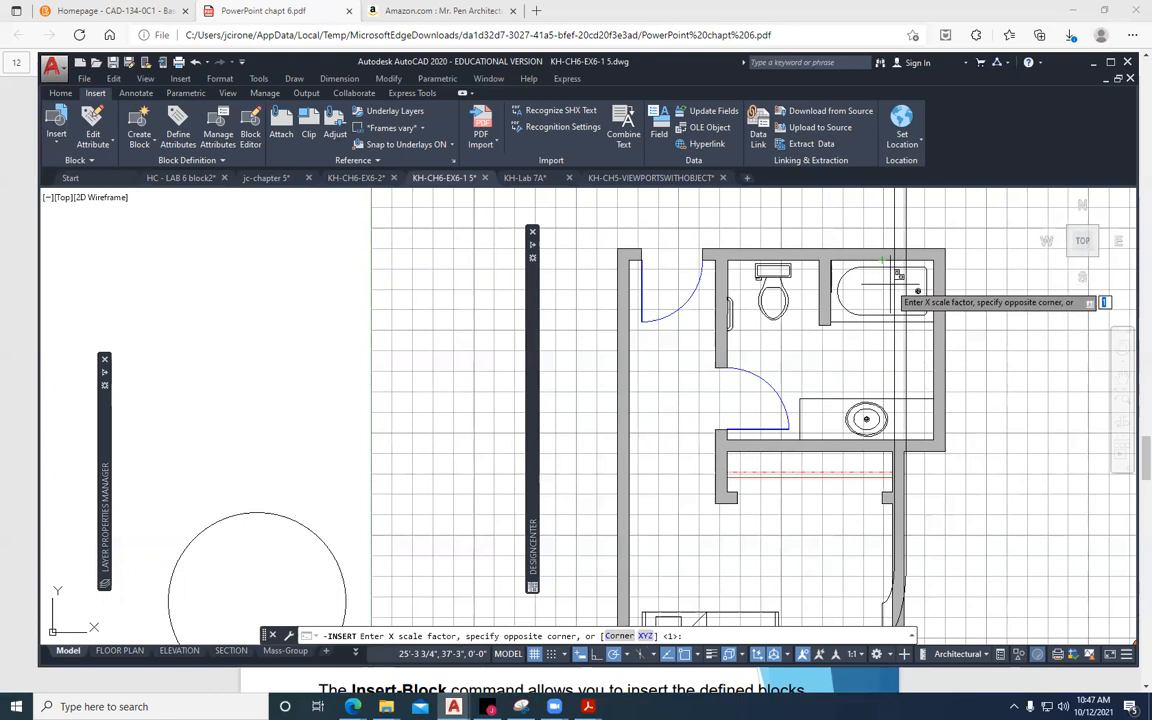
{"action": "key", "text": "Return"}
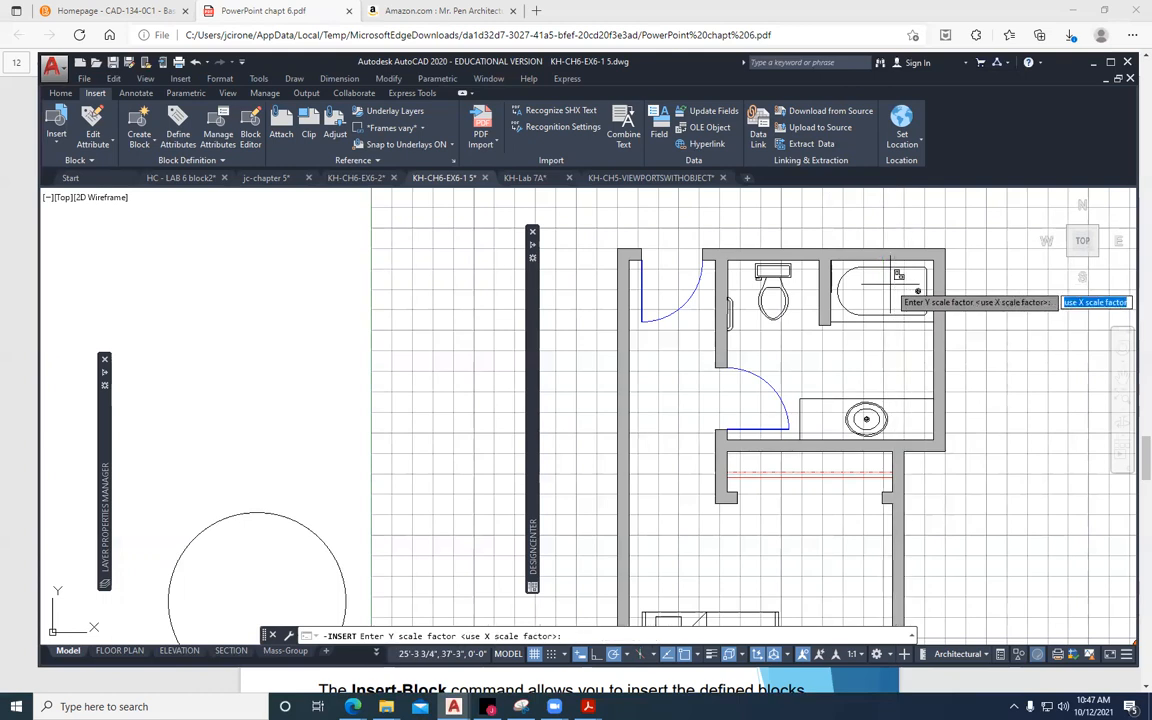
{"action": "key", "text": "Return"}
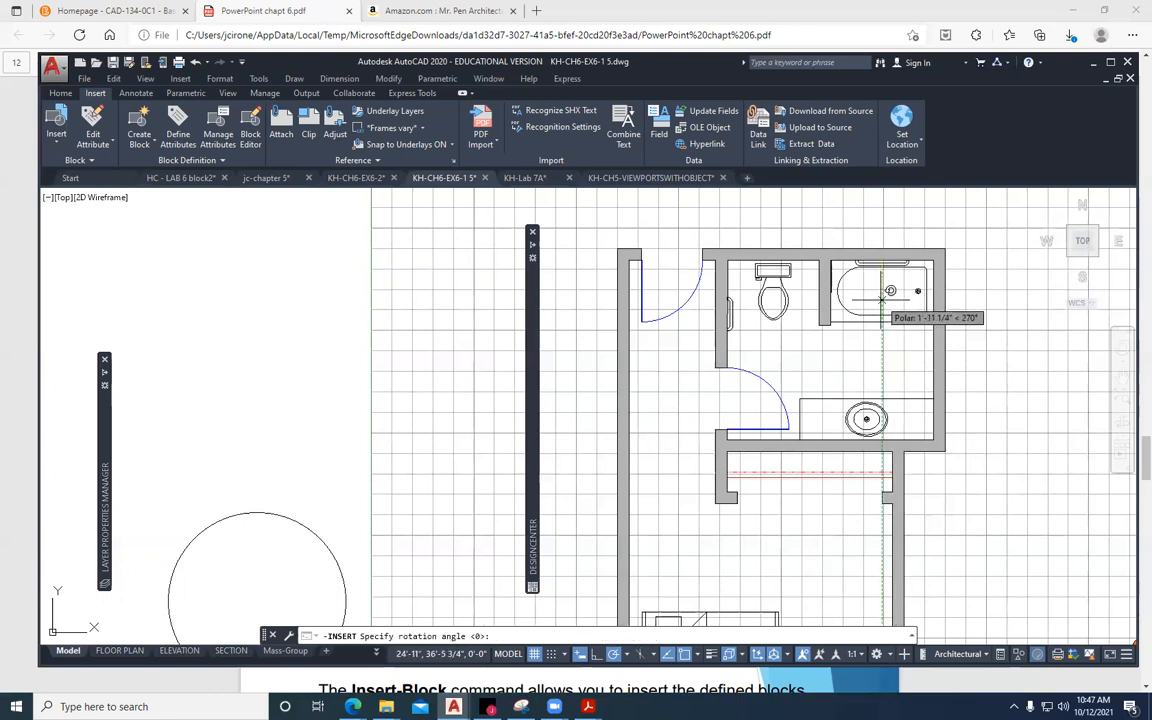
{"action": "key", "text": "Return"}
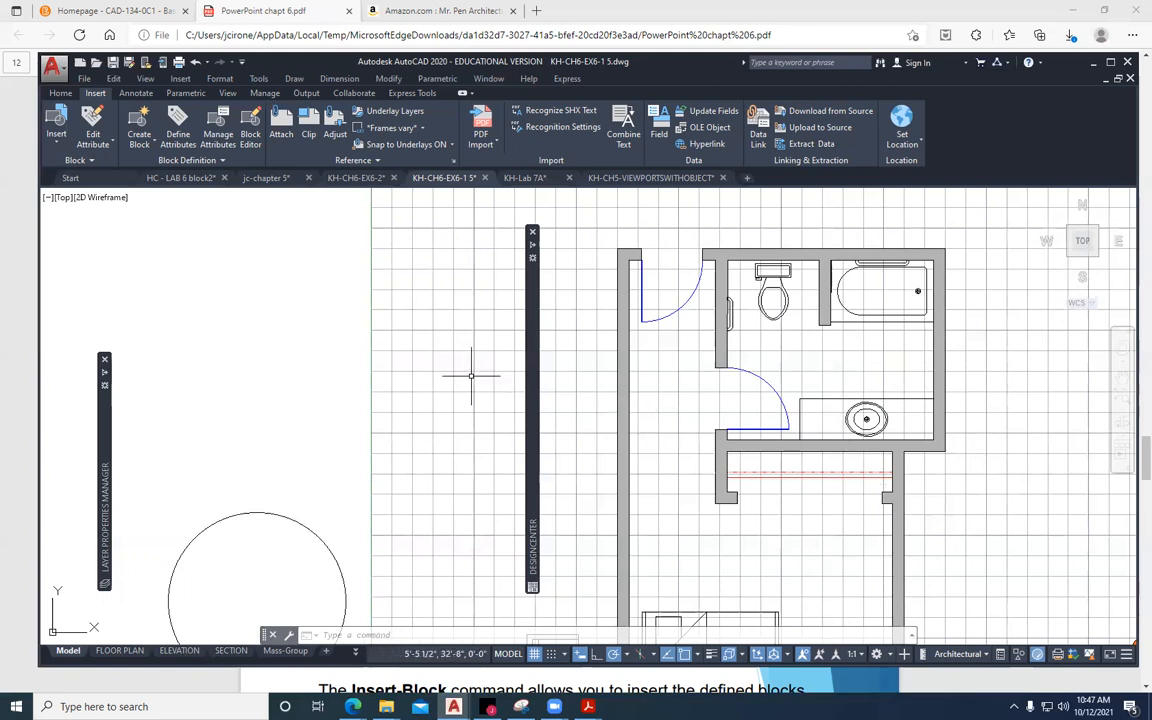
Switch to the chapter 6 PDF in the browser and read the Insert-Block slide.
{"action": "mouse_move", "coordinate": [533, 350]}
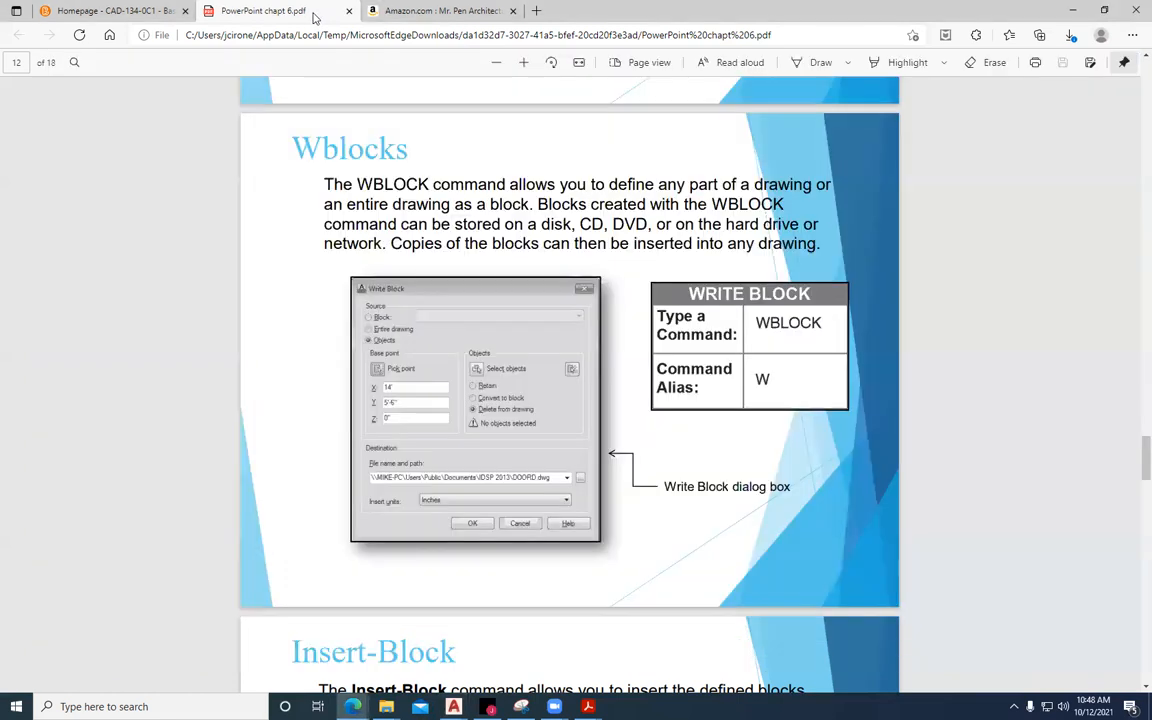
{"action": "left_click", "coordinate": [303, 14]}
{"action": "scroll", "coordinate": [507, 423], "scroll_direction": "down", "scroll_amount": 5}
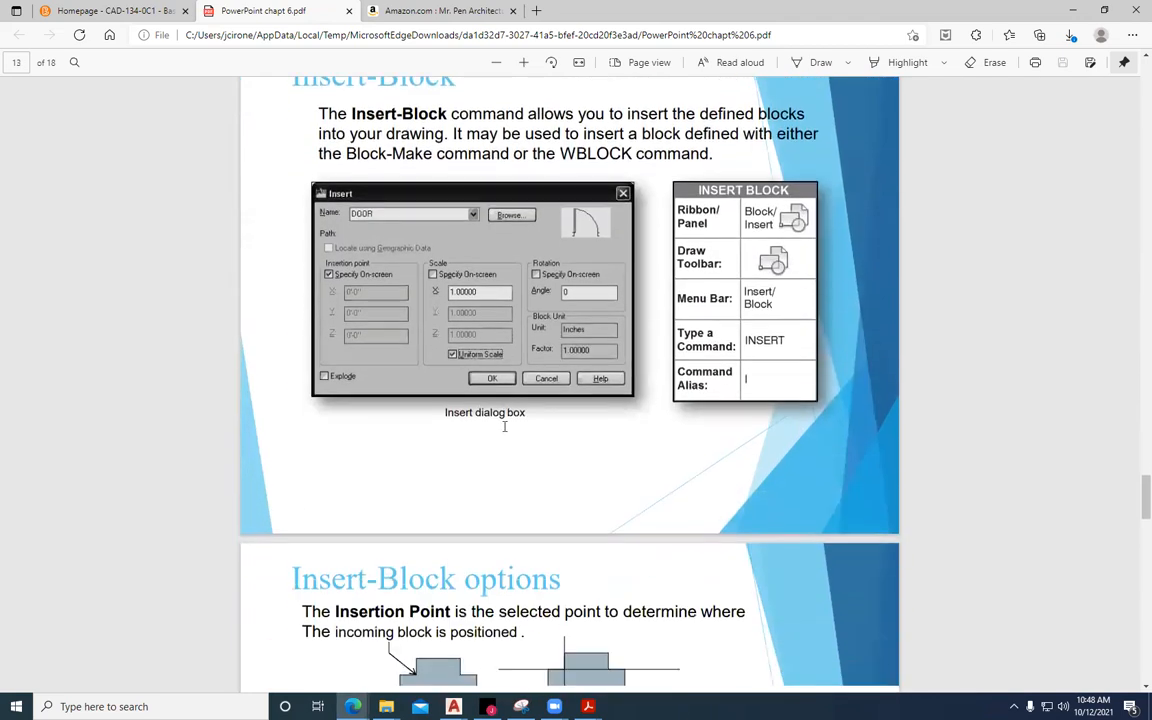